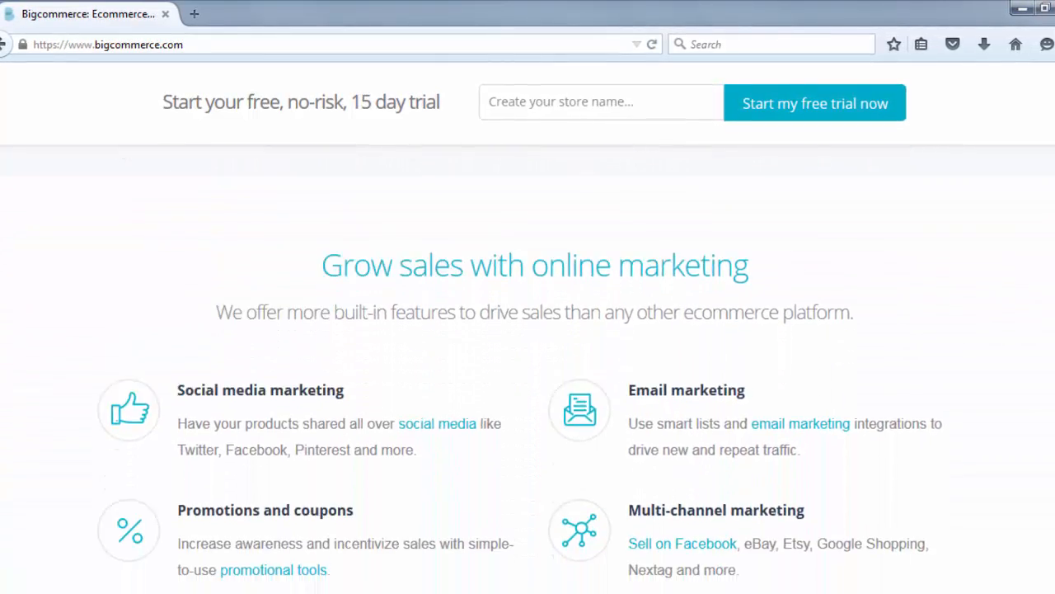
- Look through the Bigcommerce home page sections on online marketing, integrations, store building, order management and analytics
scroll(527, 330, "down", 4)
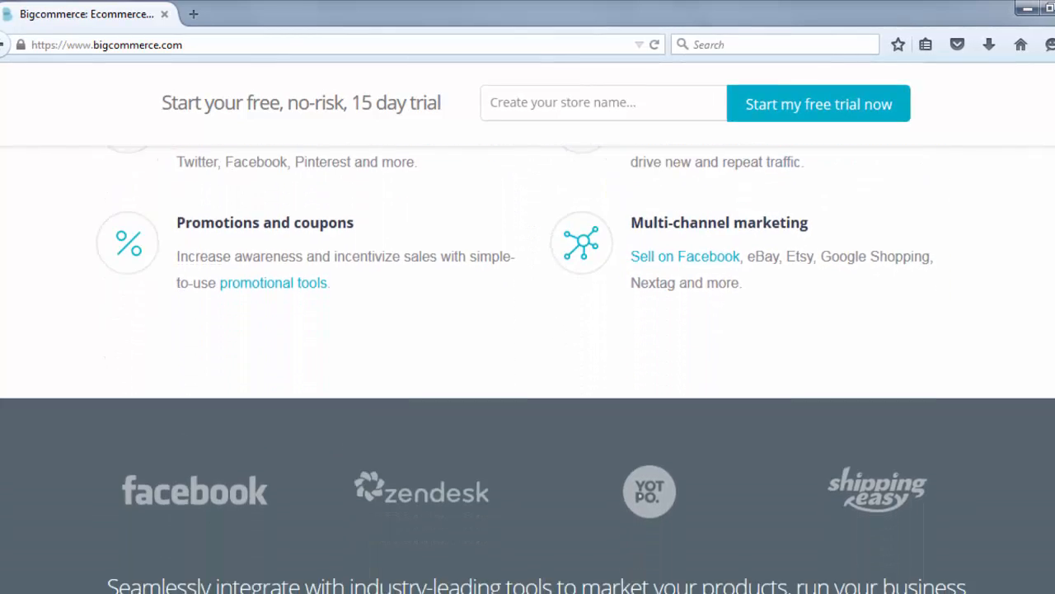
scroll(528, 330, "down", 5)
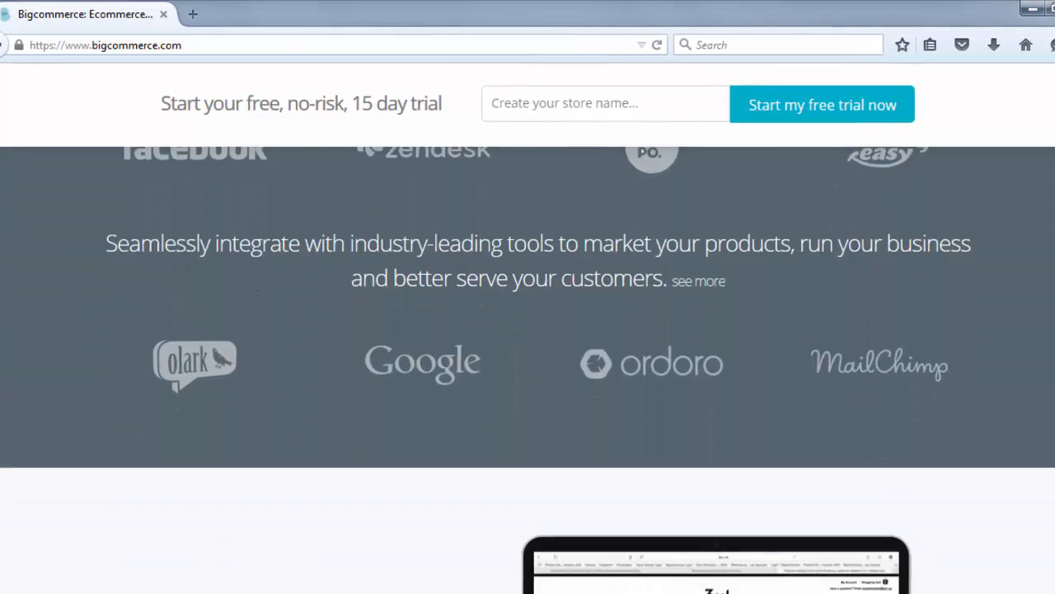
scroll(528, 330, "down", 5)
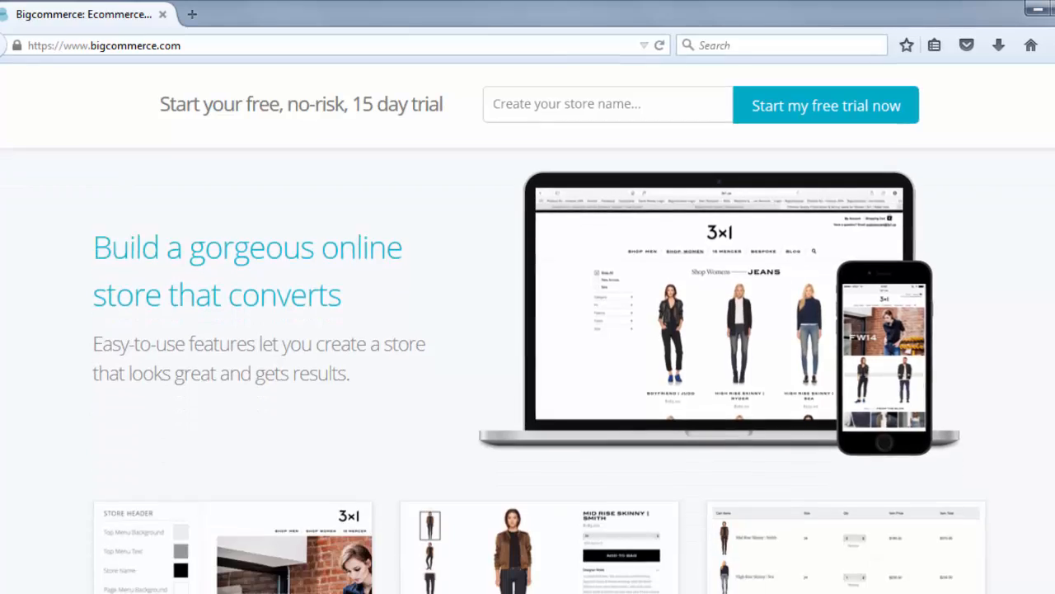
scroll(528, 330, "down", 5)
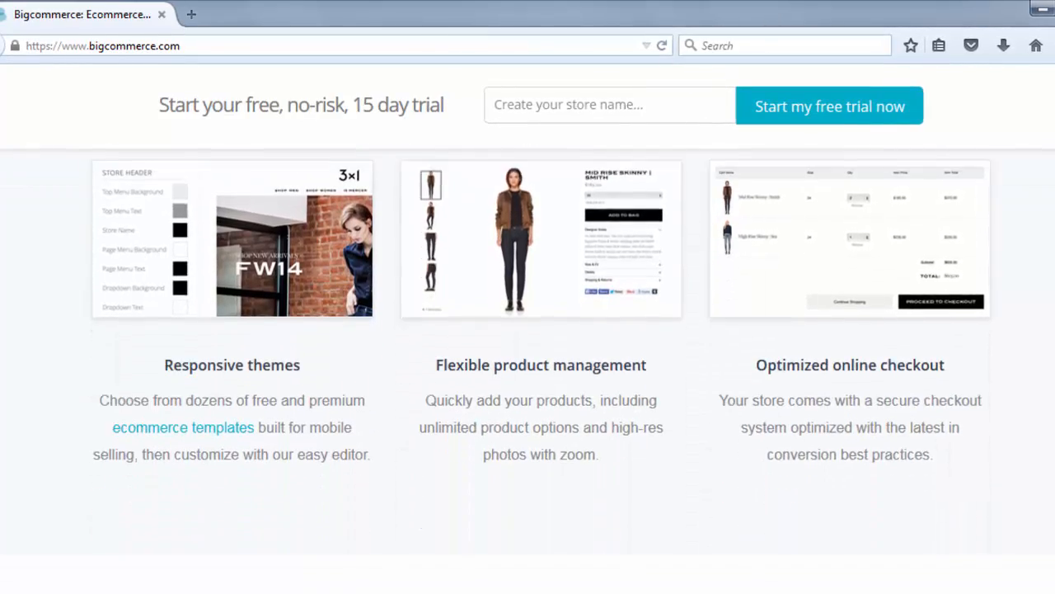
scroll(528, 330, "down", 5)
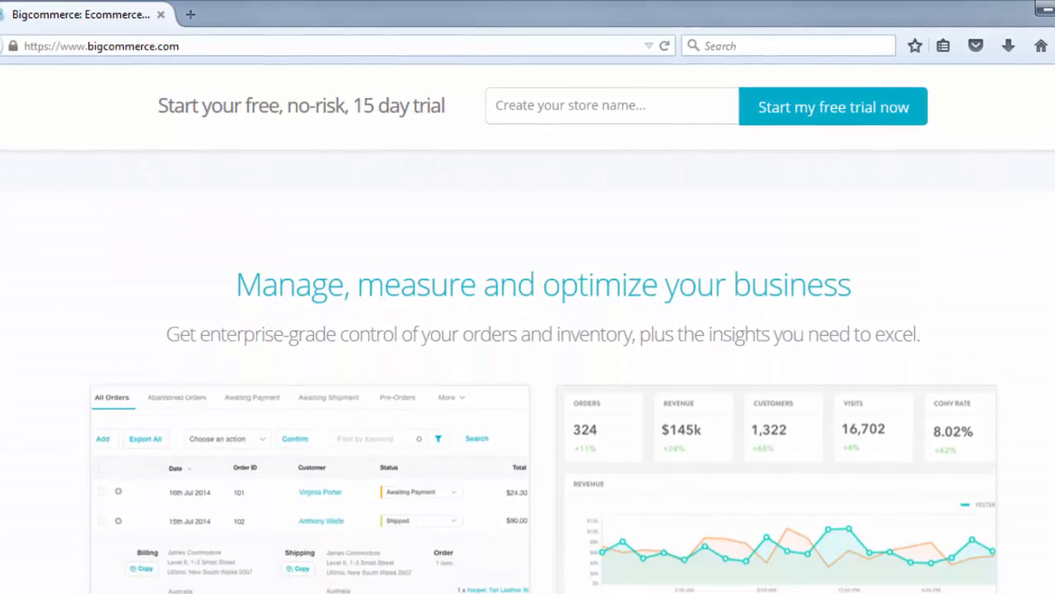
scroll(528, 330, "down", 5)
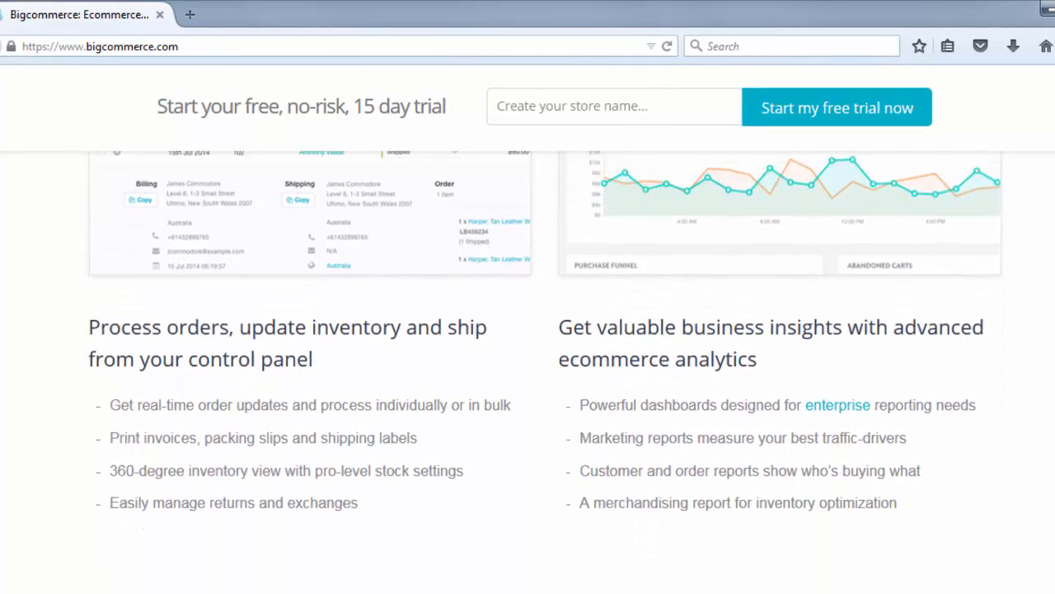
scroll(528, 330, "down", 3)
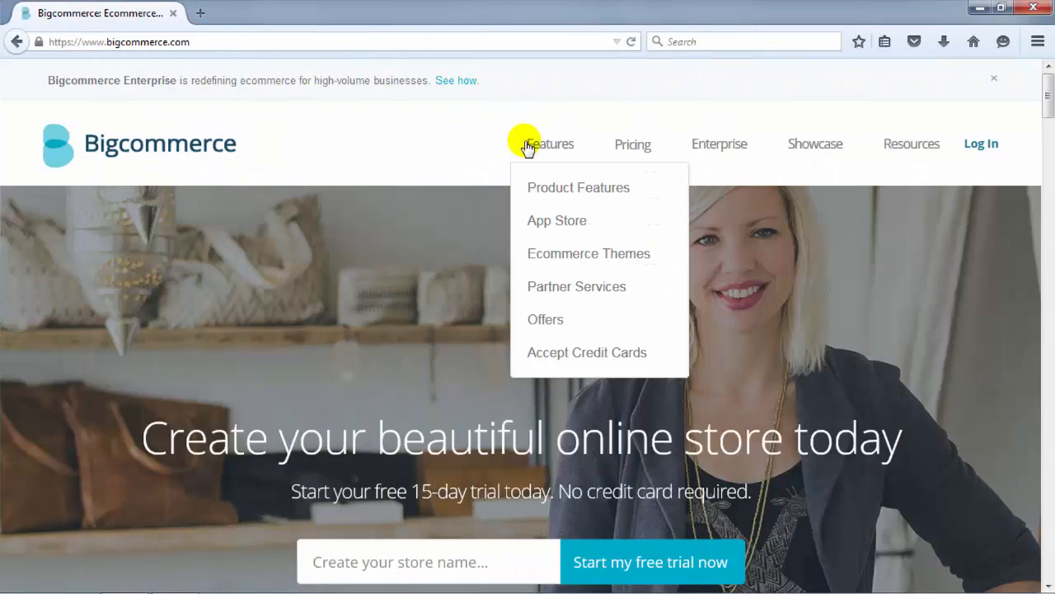
- Browse the product features and Hosting & security pages, and look over the Ecommerce Themes store
left_click(559, 189)
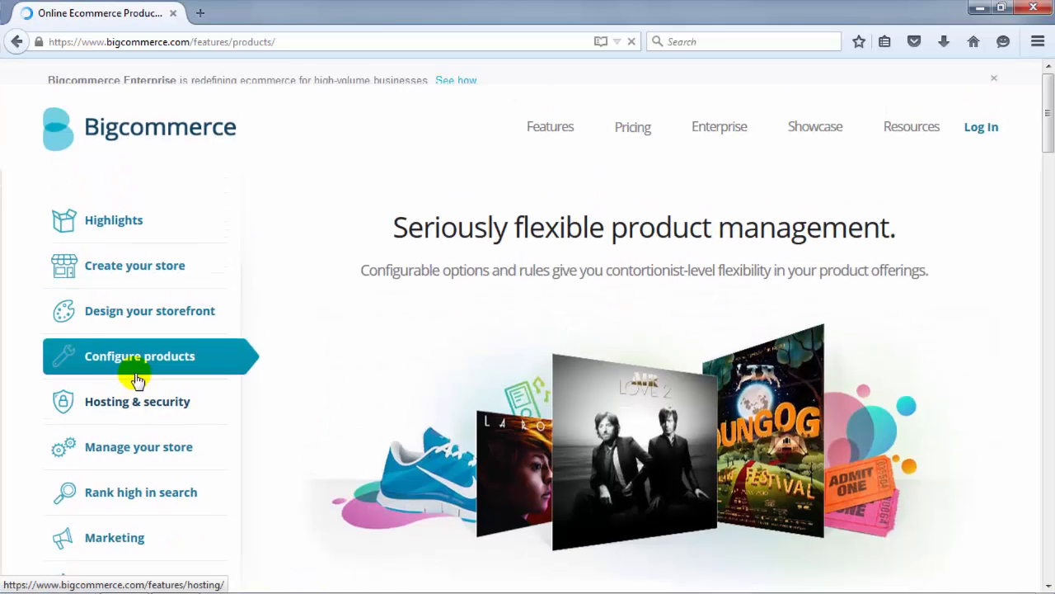
left_click(120, 421)
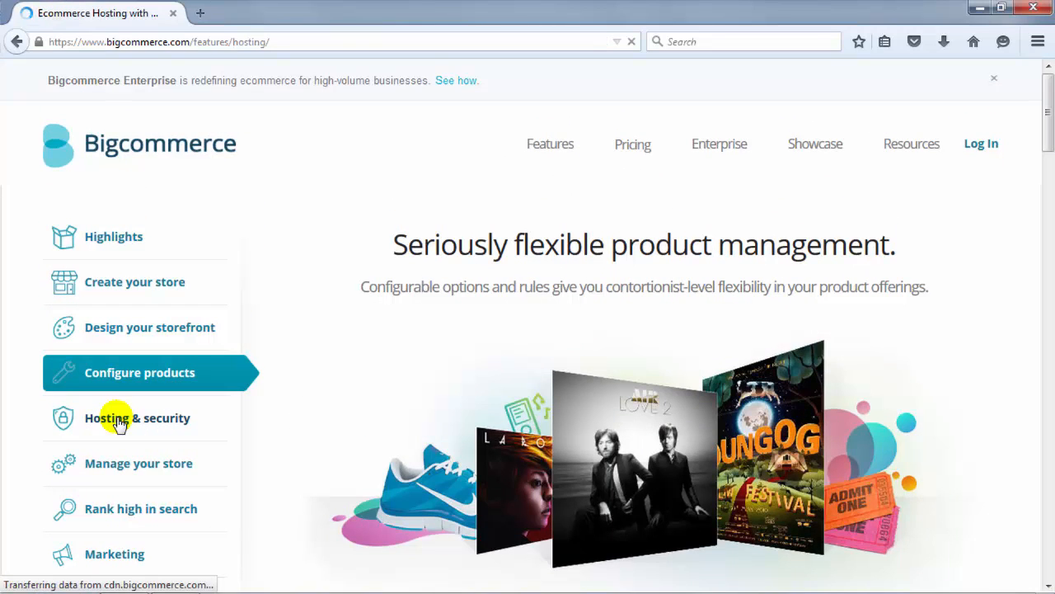
mouse_move(542, 141)
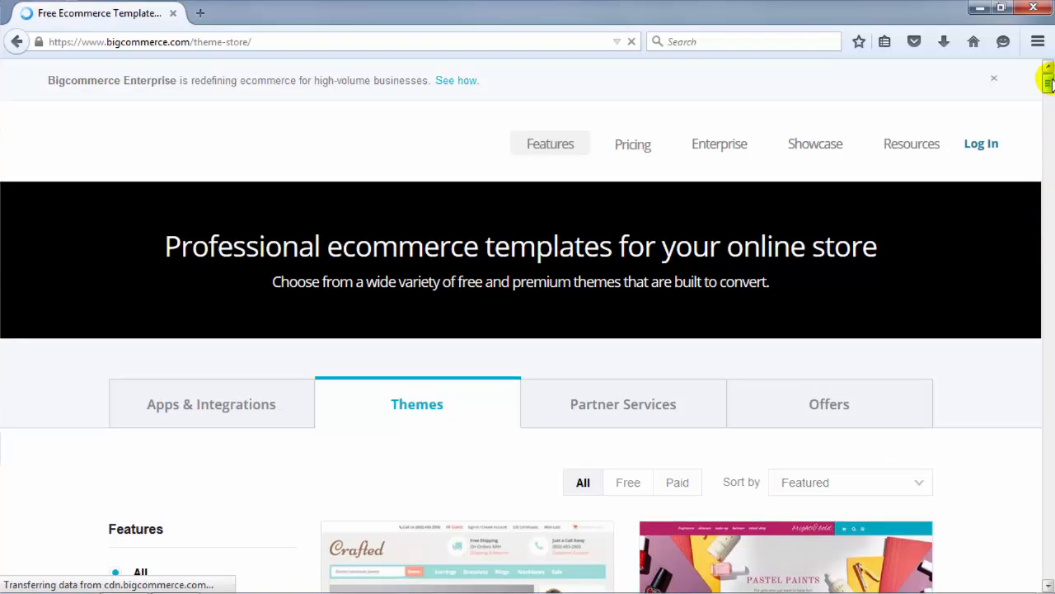
left_click_drag(1047, 80, 1048, 101)
left_click(115, 232)
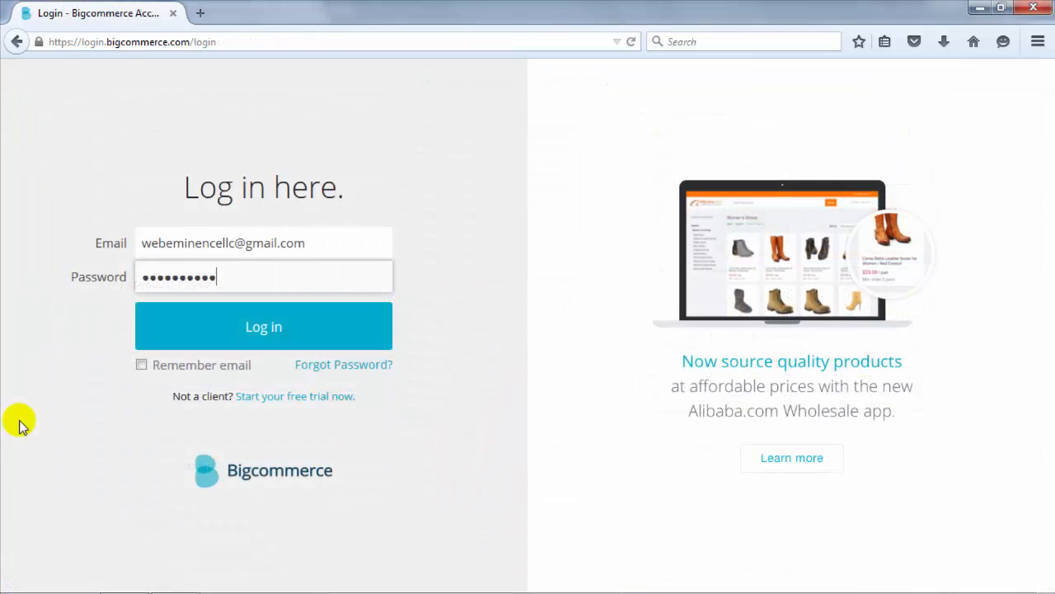
- Submit the login form to enter the store's control panel and dismiss the browser's offer to remember the password
left_click(162, 335)
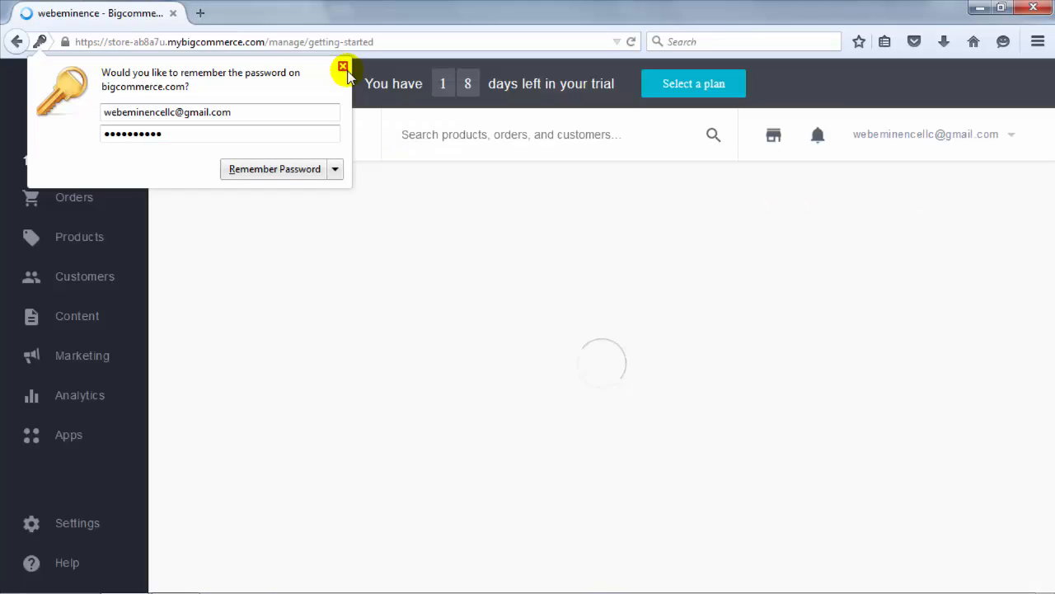
left_click(344, 68)
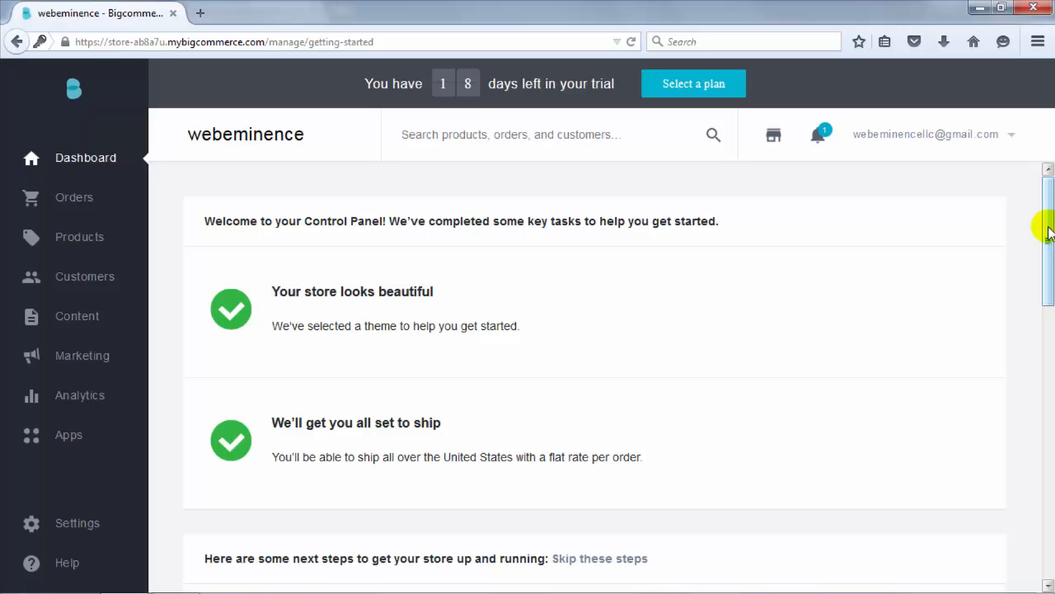
- Review the getting-started tasks on the control panel dashboard and the store's main management sections
left_click_drag(1048, 228, 1048, 228)
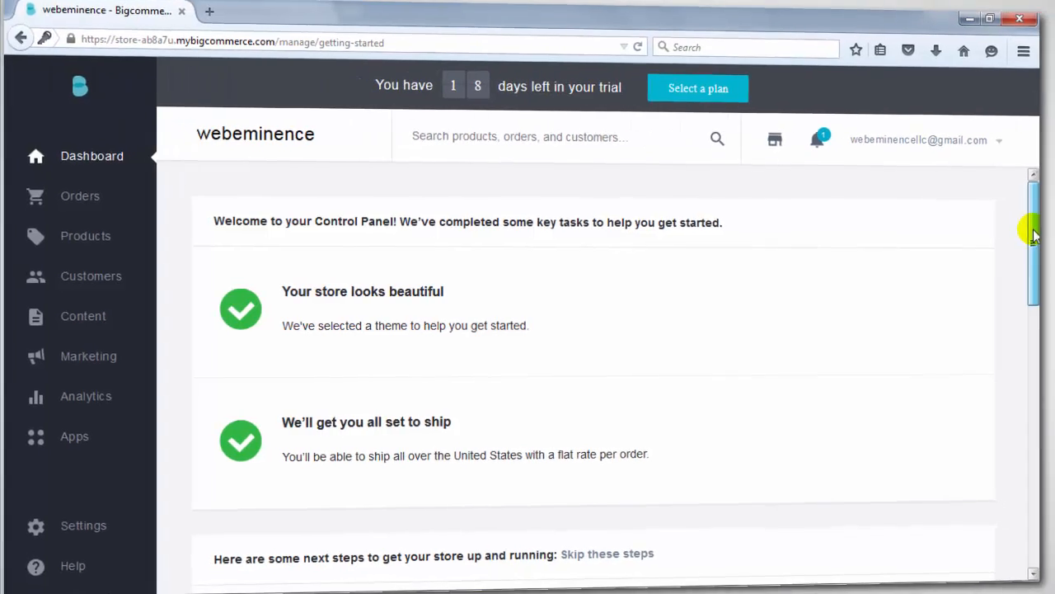
left_click_drag(989, 247, 973, 333)
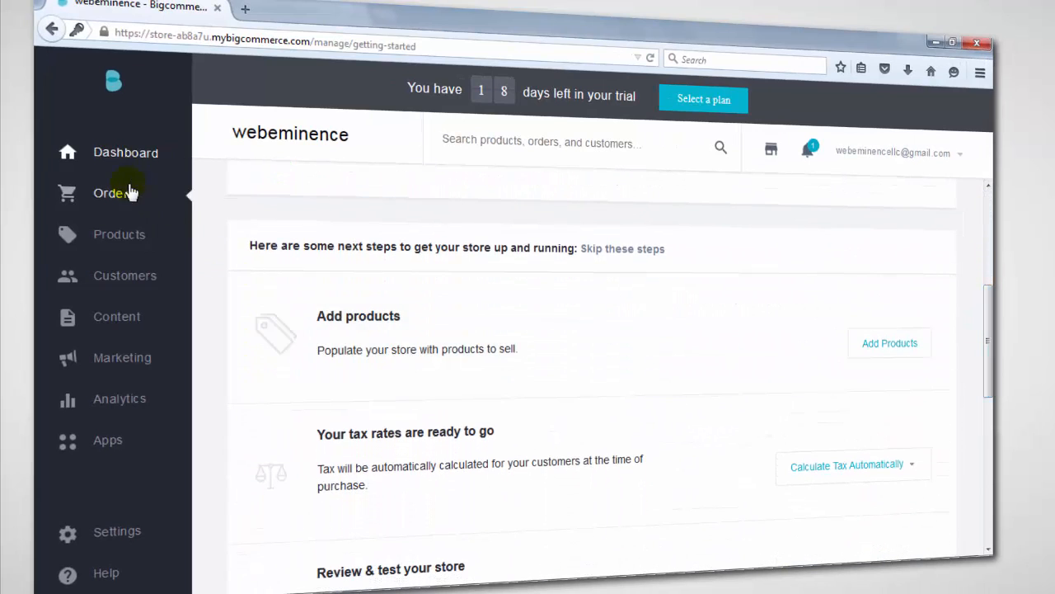
left_click(122, 240)
mouse_move(123, 330)
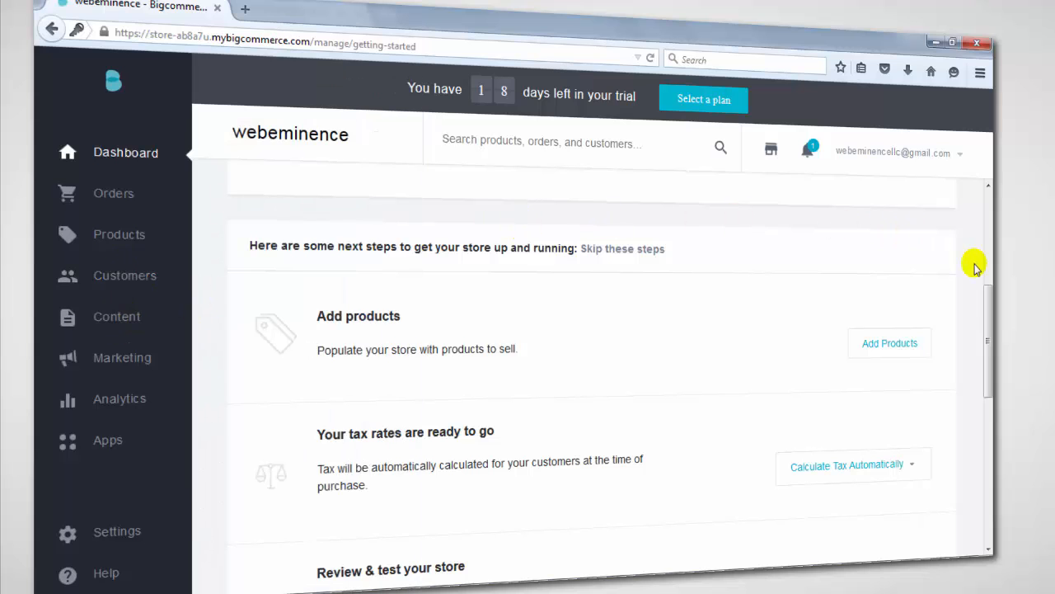
left_click_drag(987, 303, 968, 165)
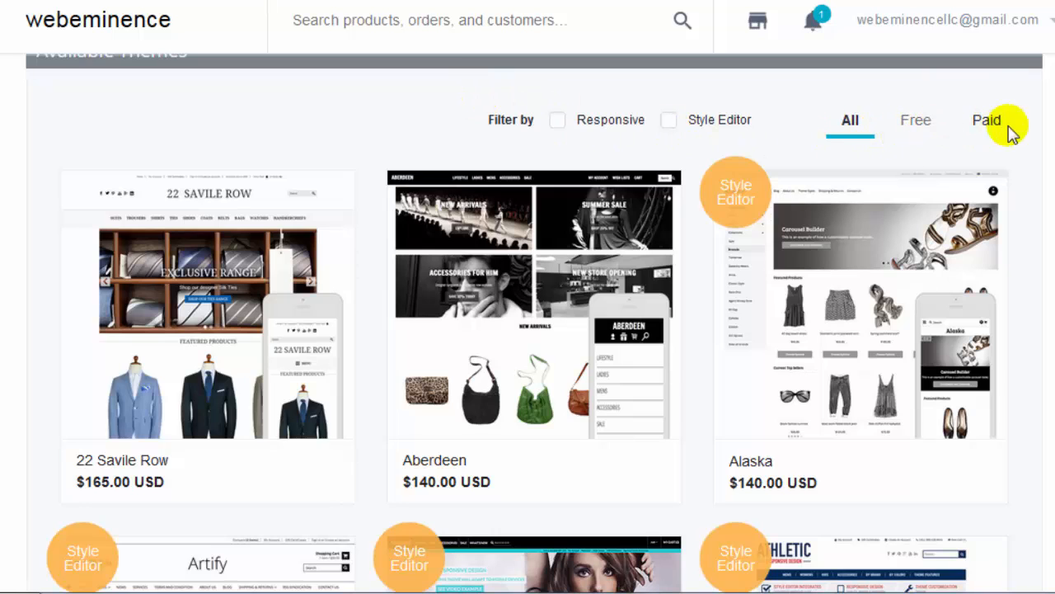
- Filter the available themes to Free, switch back to All, and look through the theme gallery
left_click(915, 123)
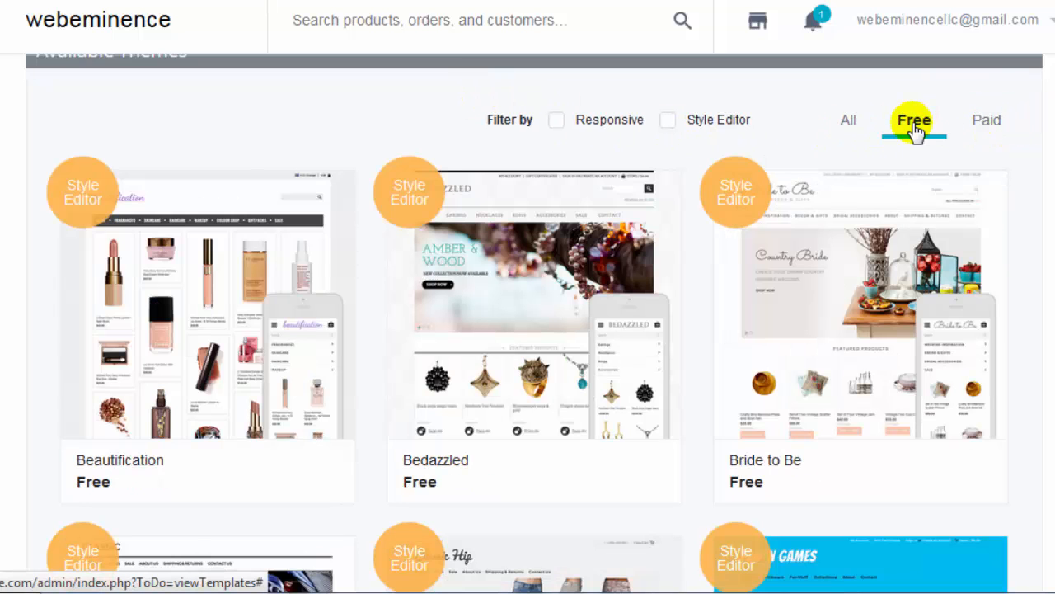
left_click(849, 123)
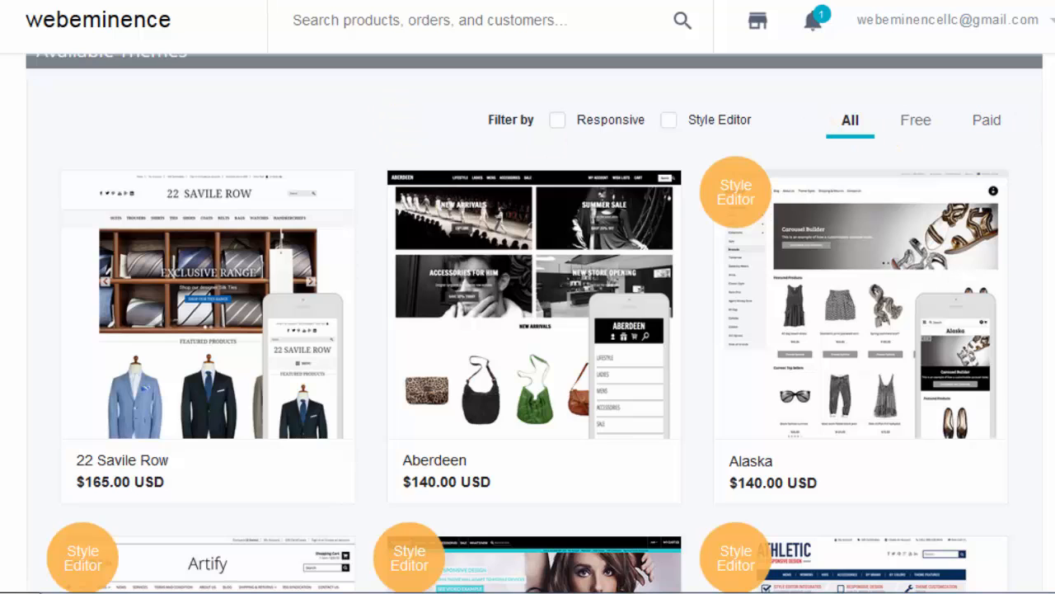
scroll(528, 330, "down", 3)
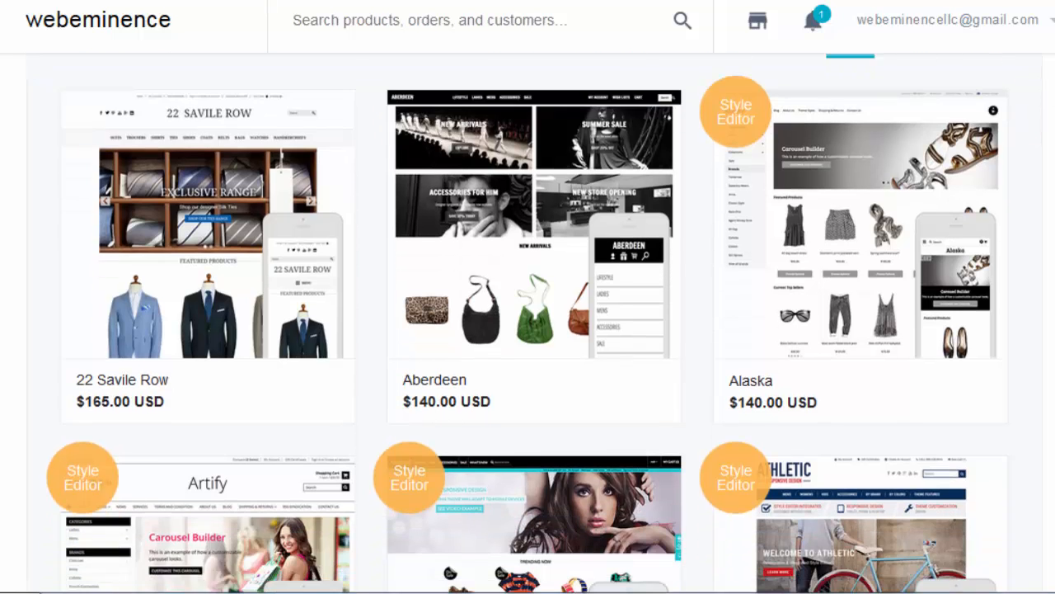
scroll(528, 330, "down", 4)
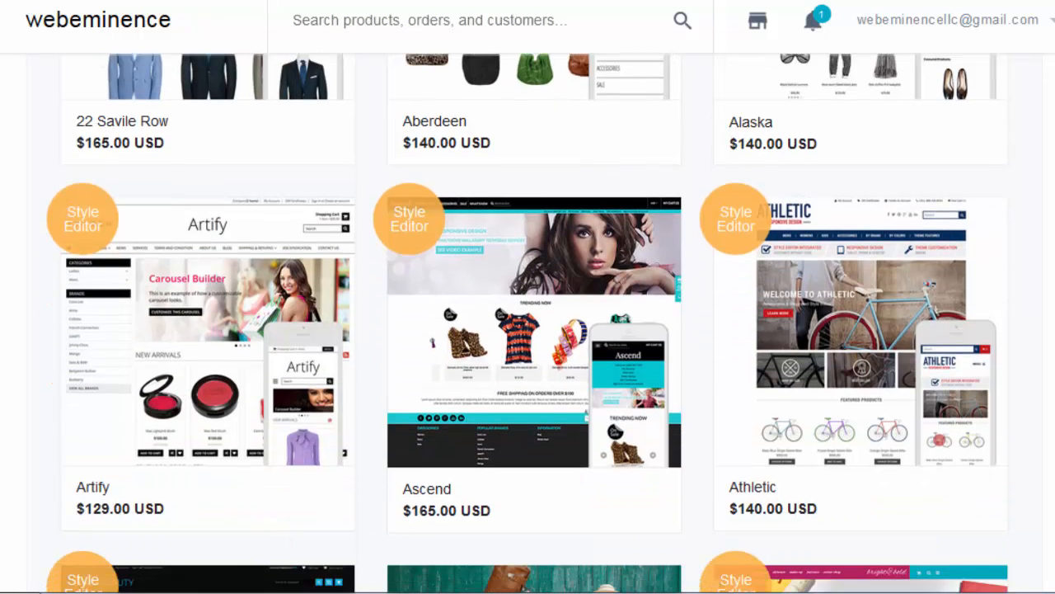
scroll(528, 330, "down", 4)
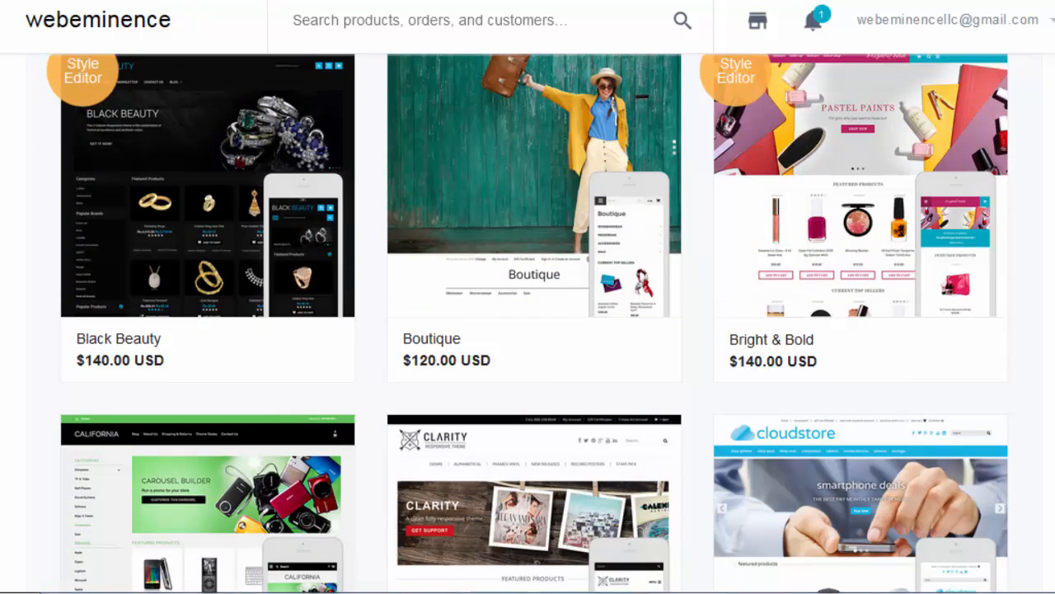
scroll(528, 330, "down", 2)
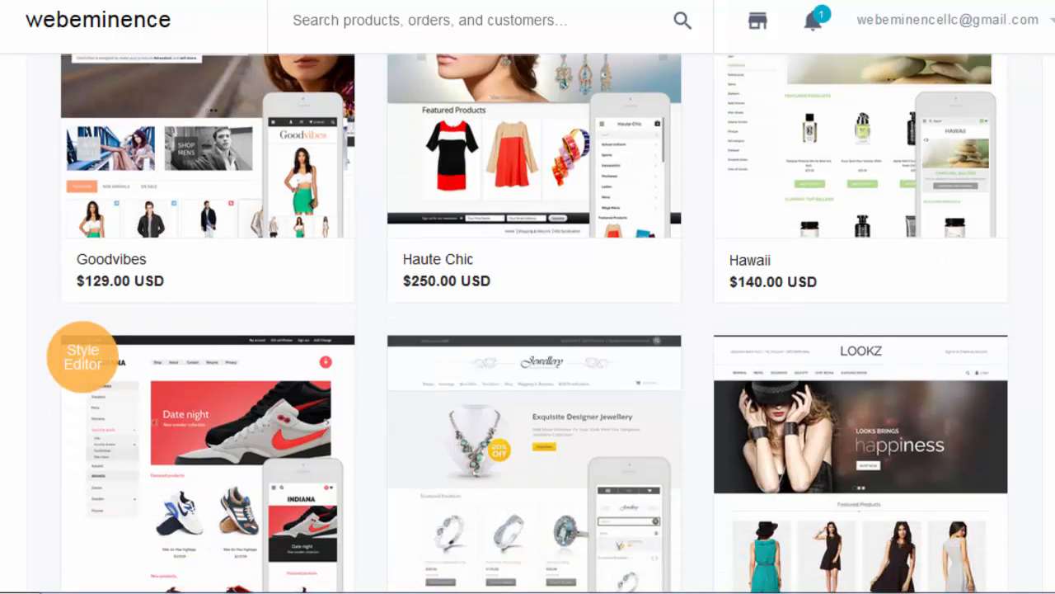
scroll(528, 330, "down", 3)
scroll(527, 330, "up", 20)
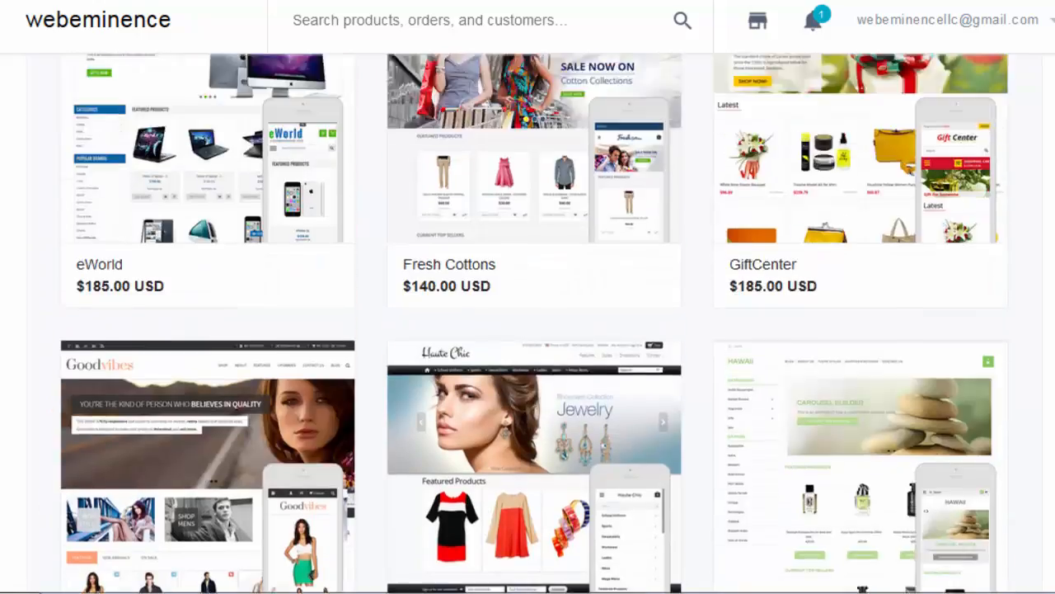
scroll(528, 330, "up", 1)
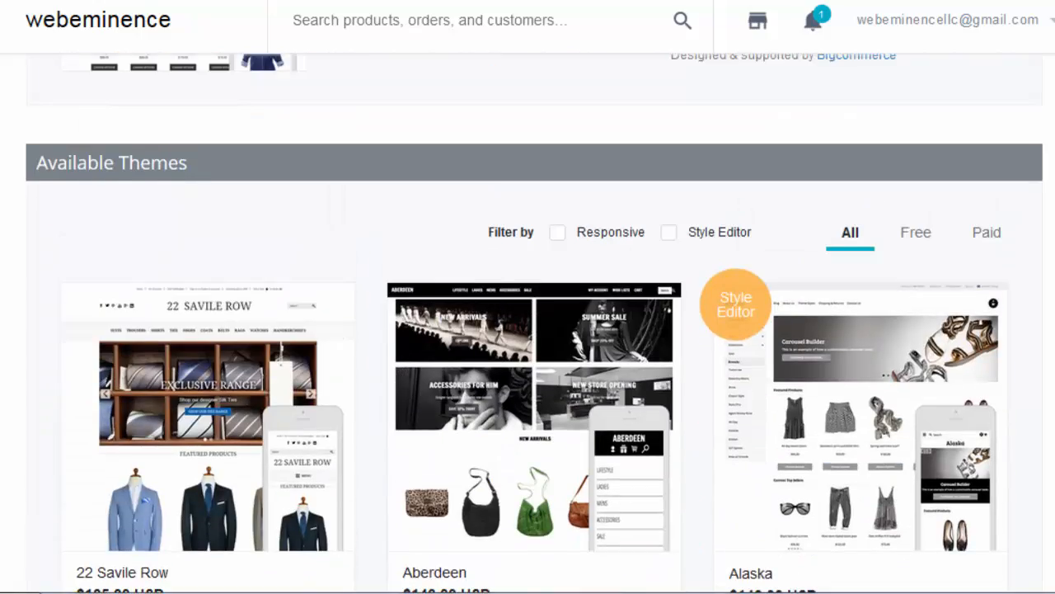
- Open the storefront in a new browser tab and look over its home page
left_click_drag(1048, 209, 1050, 198)
left_click_drag(1049, 195, 1045, 184)
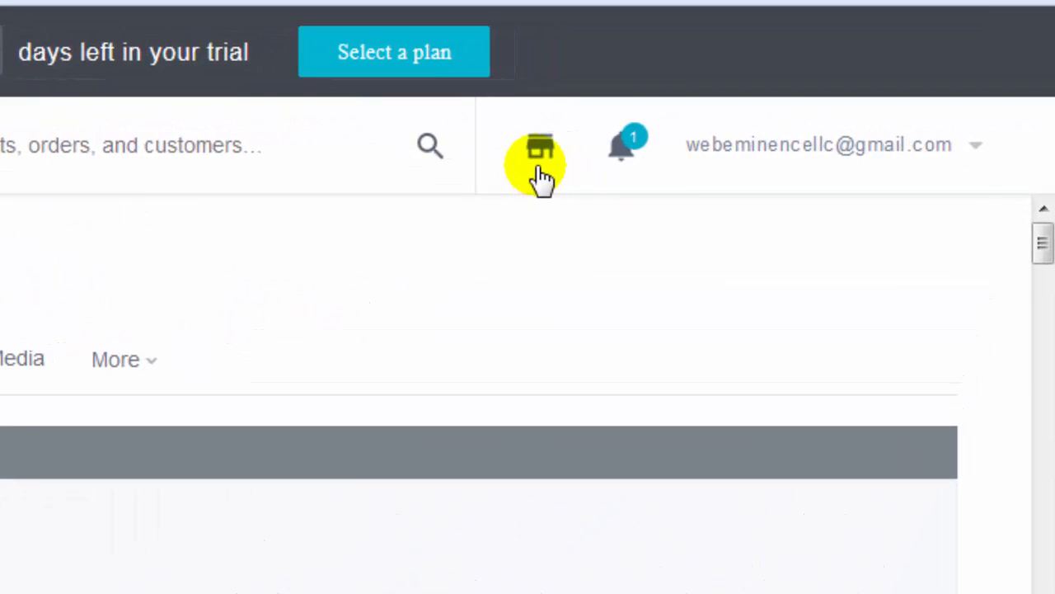
left_click(594, 148)
right_click(544, 159)
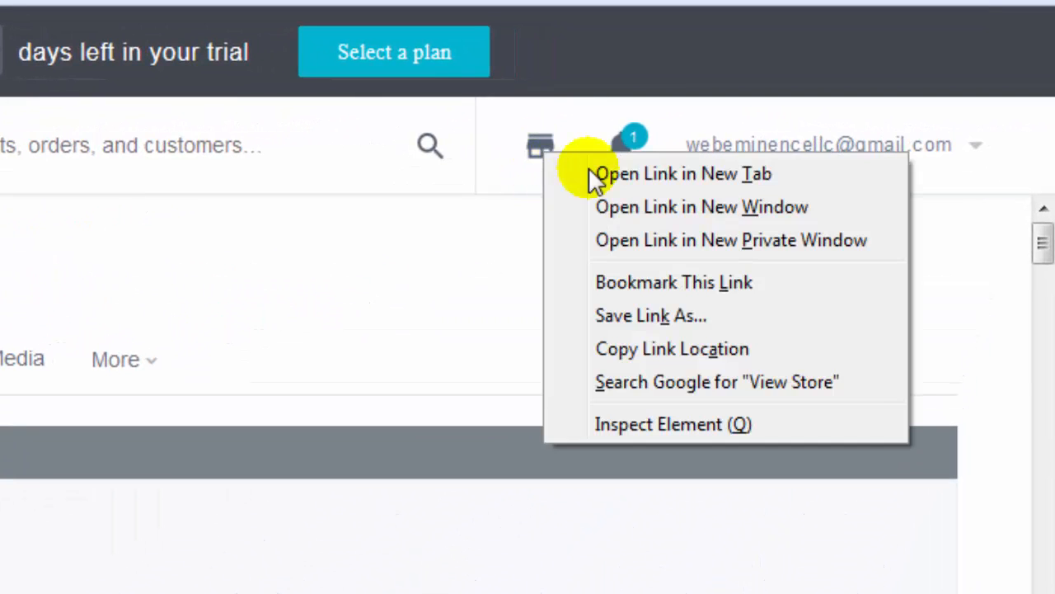
left_click(597, 172)
left_click(236, 16)
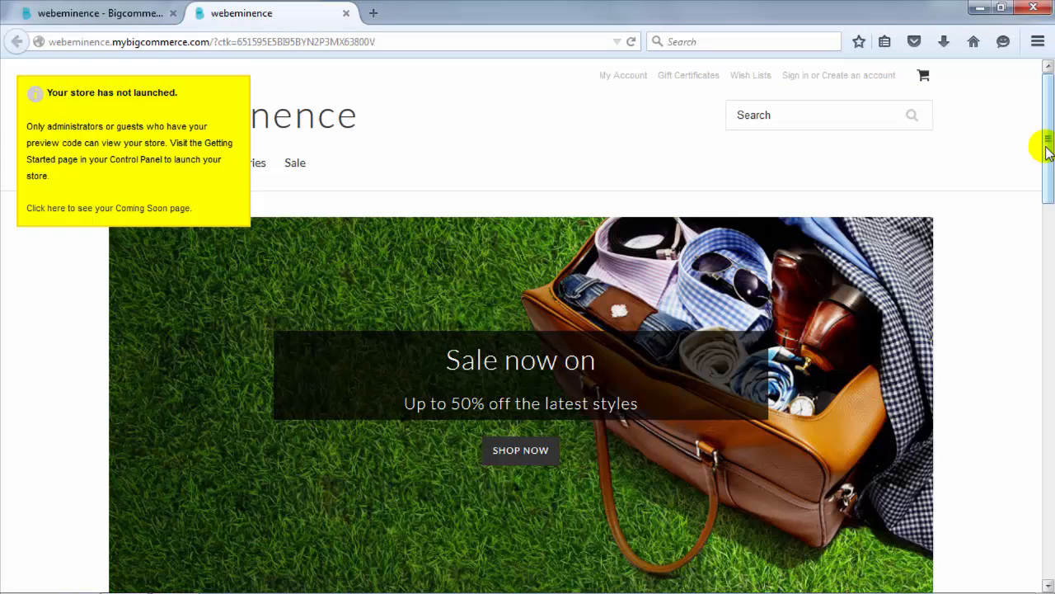
left_click_drag(1048, 153, 1037, 132)
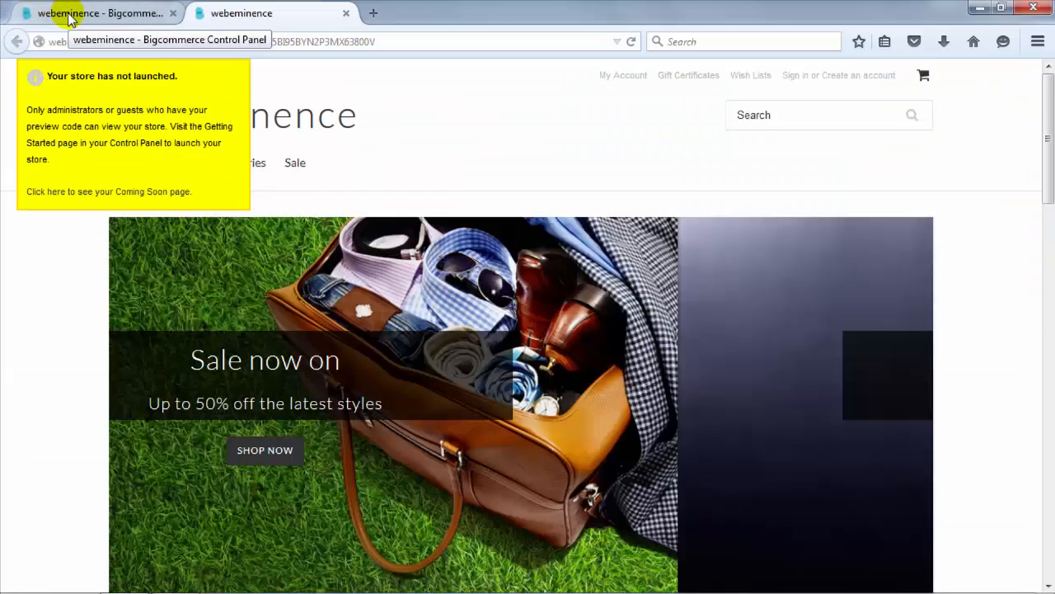
- Return to the control panel, view all orders and examine the listed order's billing, shipping and item details
left_click(68, 15)
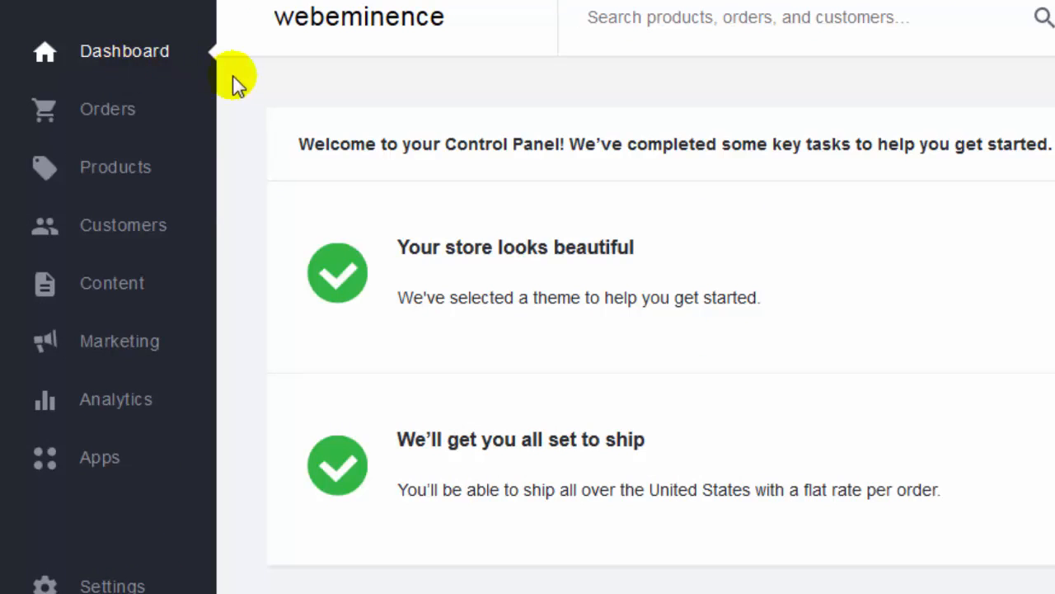
mouse_move(118, 119)
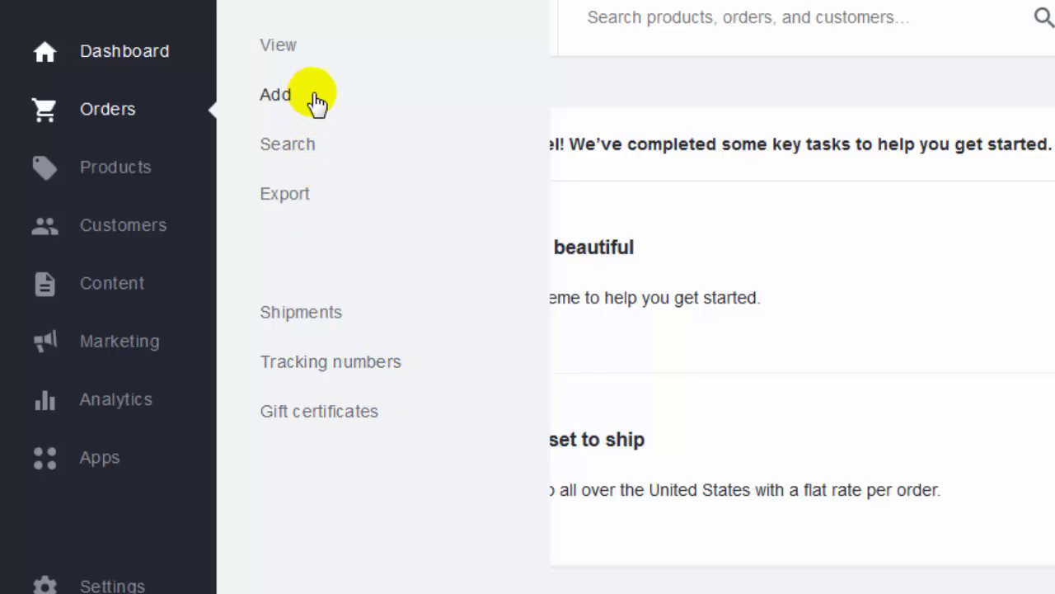
left_click(293, 46)
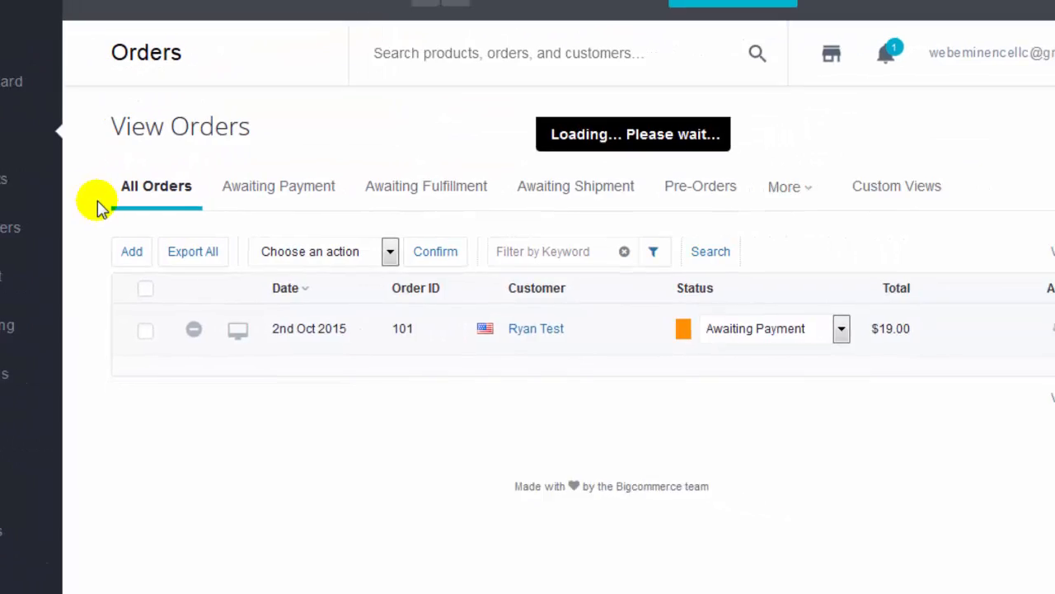
left_click_drag(1046, 226, 1045, 268)
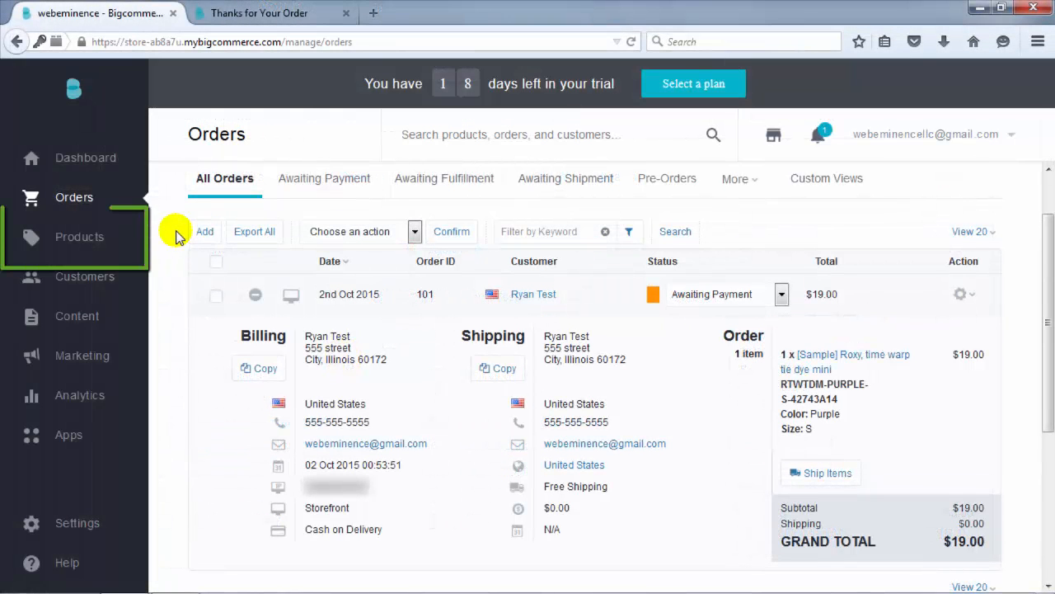
- View the store's full product list
mouse_move(101, 243)
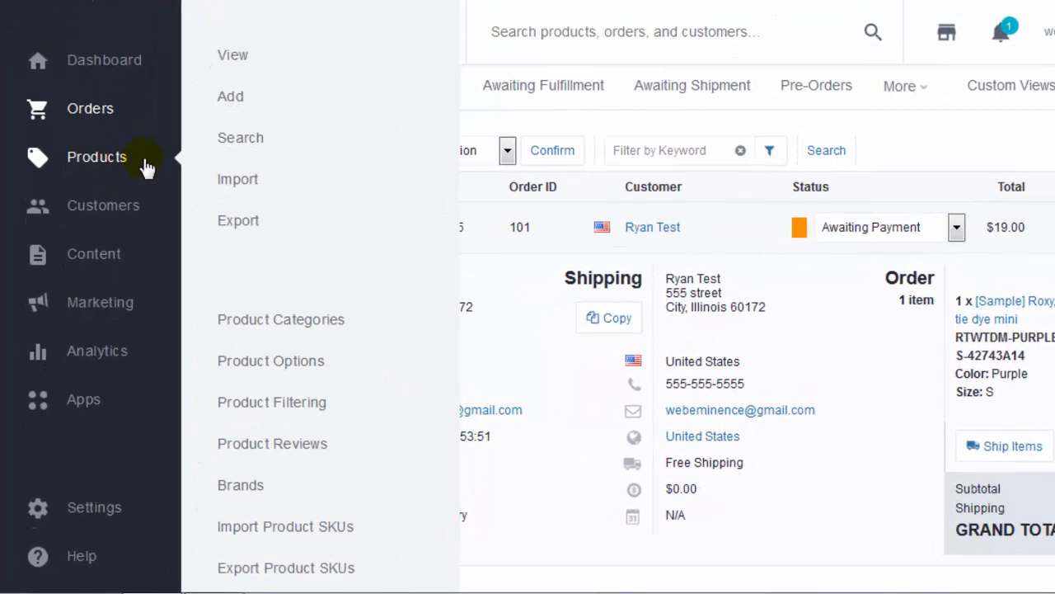
left_click(243, 63)
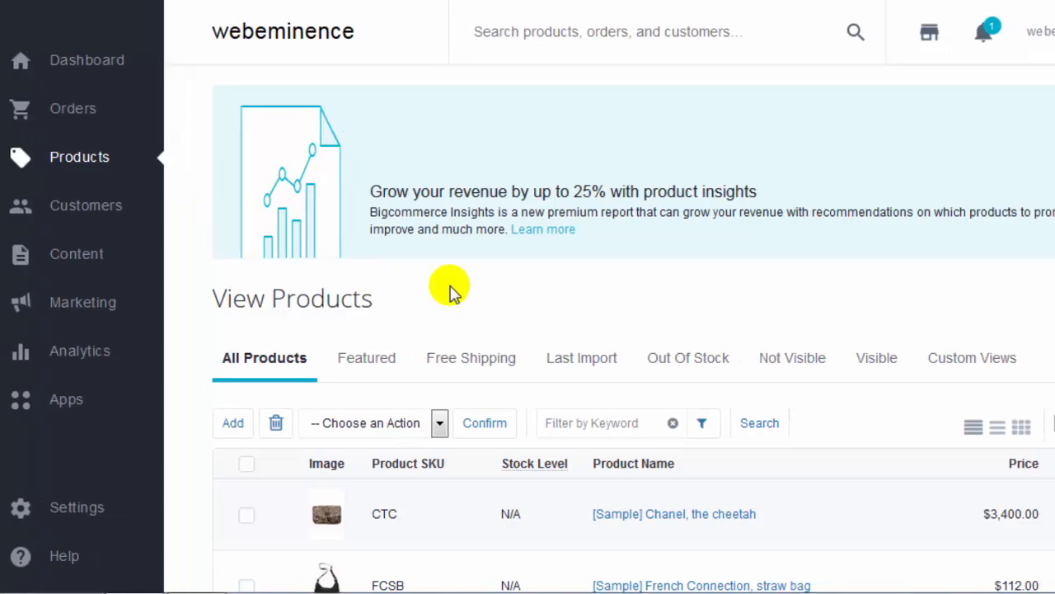
- Look through the product list, checking the SKU, stock level, name, price and action columns
scroll(472, 289, "down", 3)
scroll(148, 320, "down", 1)
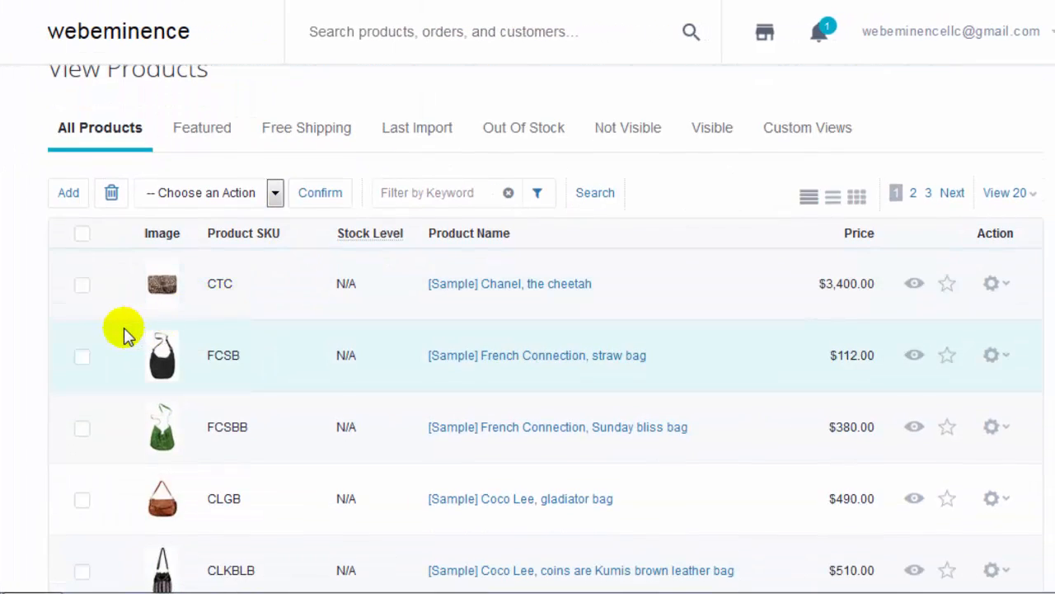
scroll(123, 329, "down", 2)
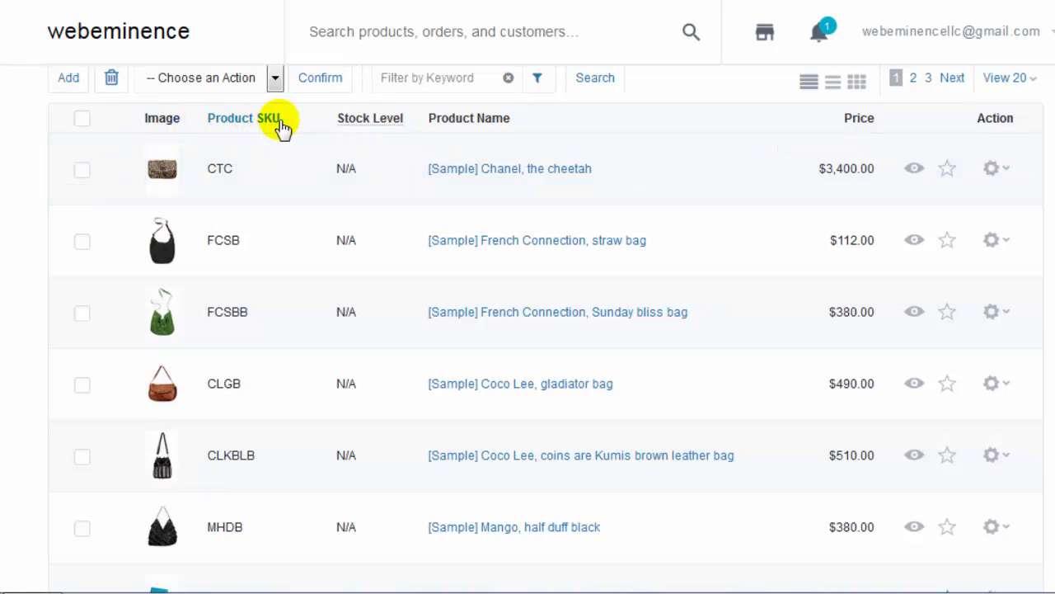
mouse_move(381, 130)
scroll(416, 125, "up", 3)
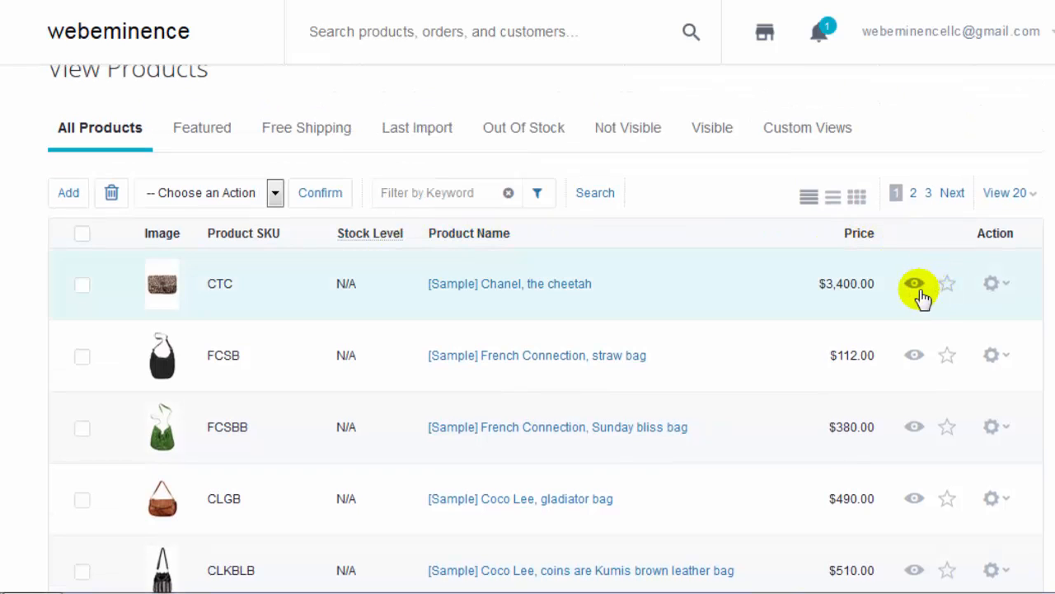
- Open the product "[Sample] Chanel, the cheetah" for editing and review its name, price, tax, category, SKU and size fields
left_click(555, 289)
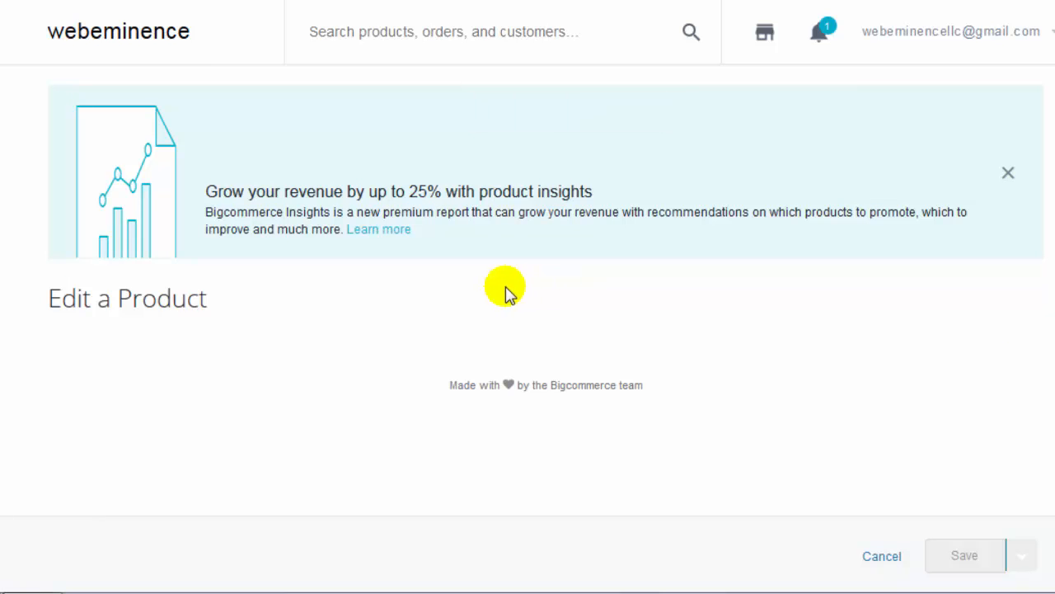
scroll(546, 289, "down", 1)
scroll(546, 289, "down", 3)
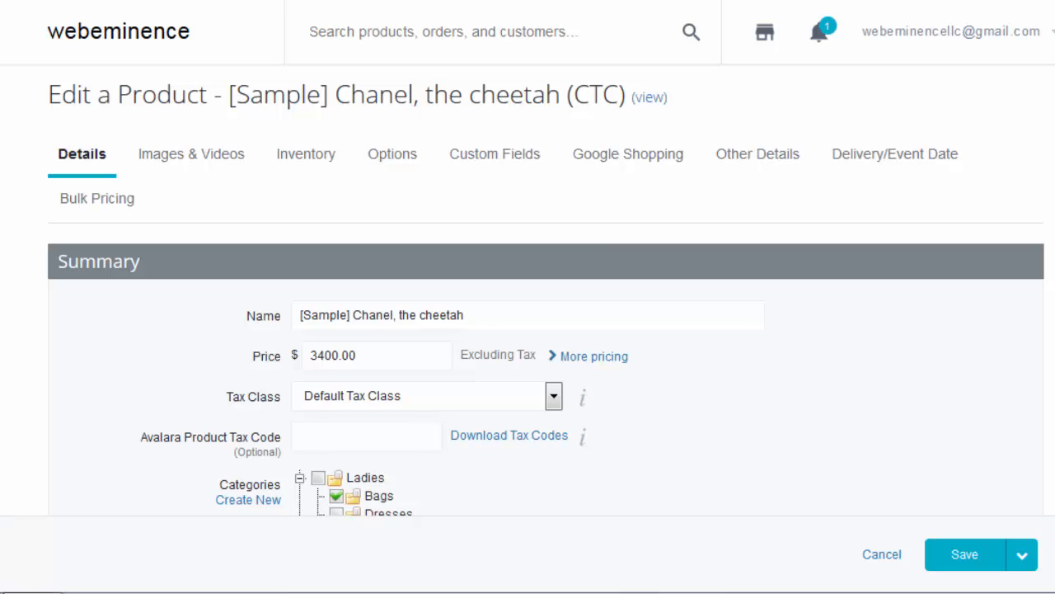
scroll(546, 296, "down", 2)
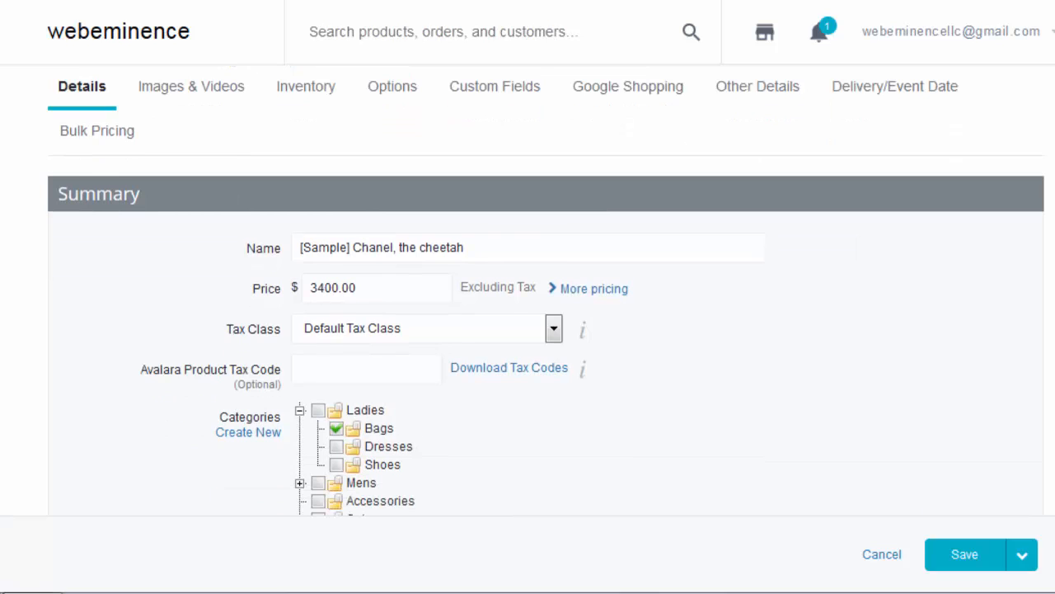
scroll(546, 295, "down", 2)
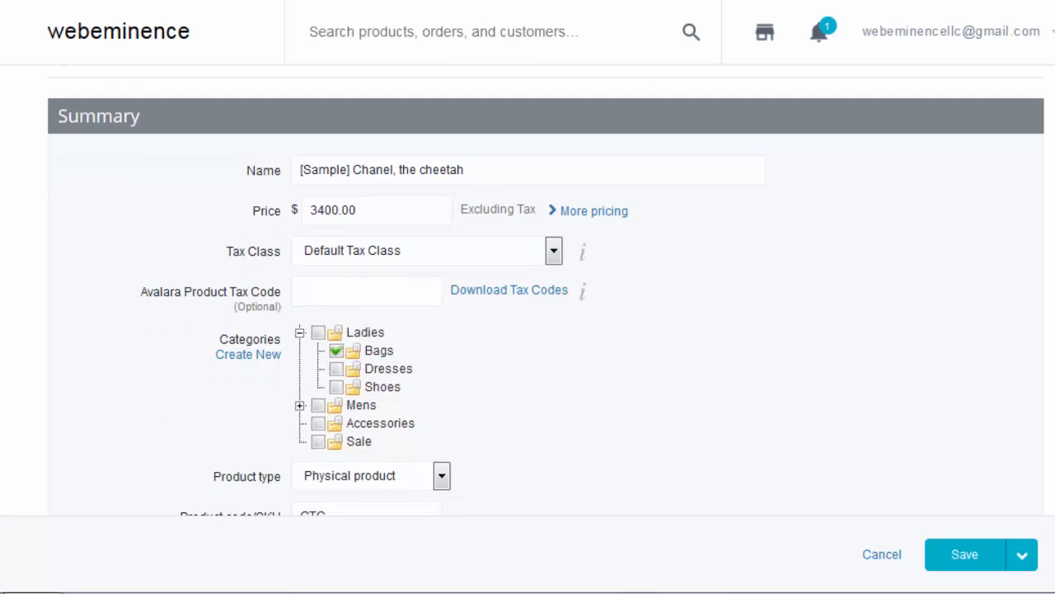
scroll(547, 295, "down", 1)
scroll(547, 295, "down", 1)
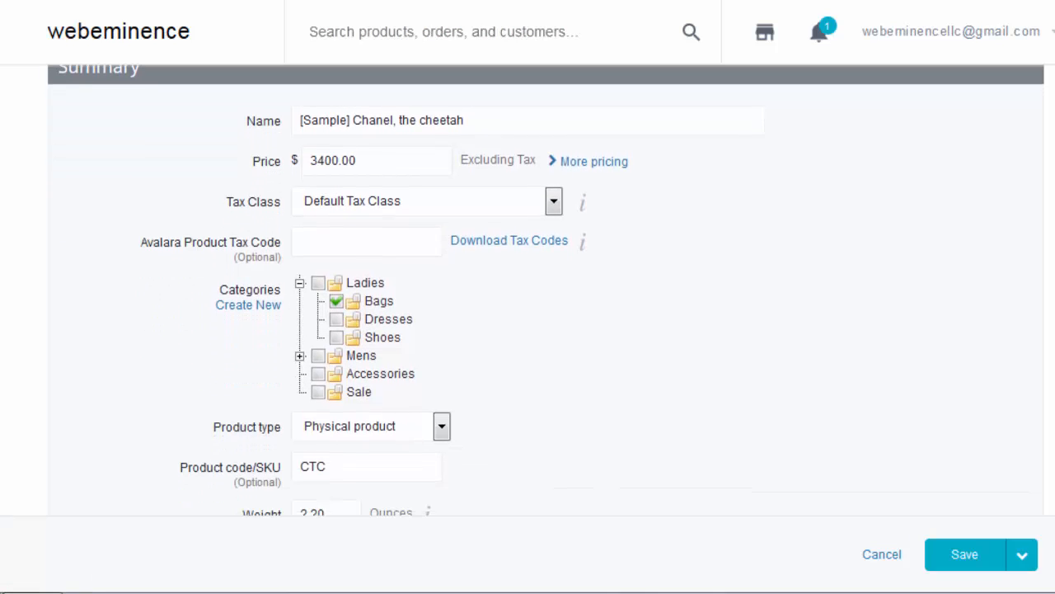
scroll(546, 295, "down", 3)
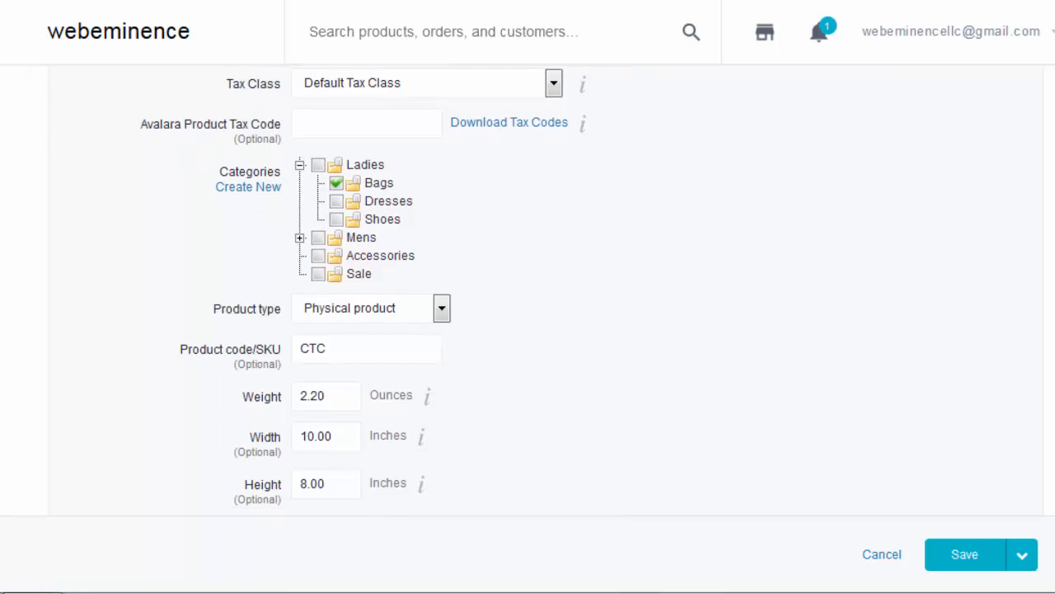
scroll(547, 295, "up", 4)
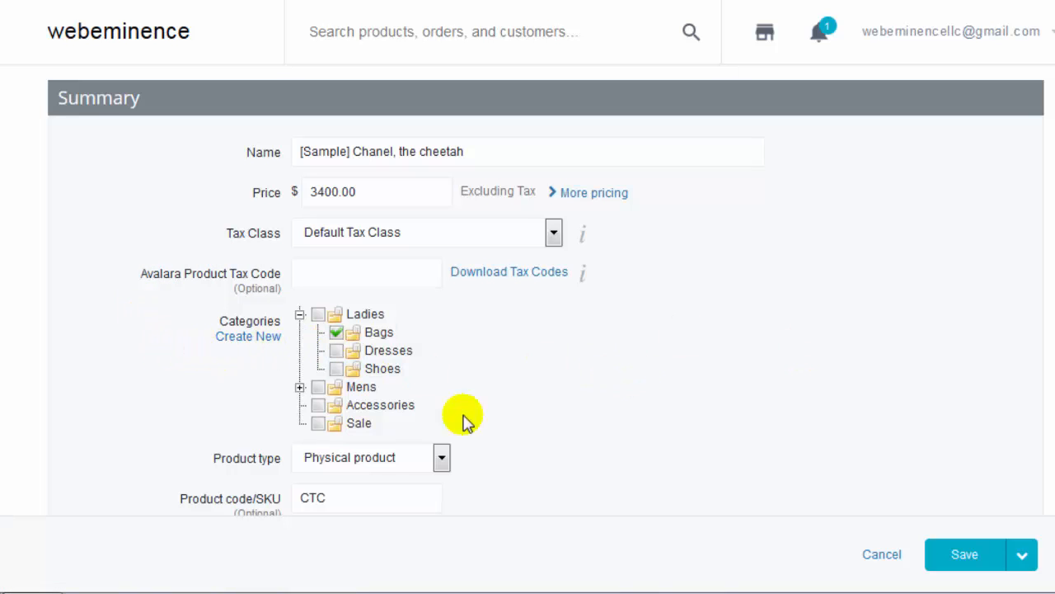
- View the available product types without changing the choice, and check the product's weight and dimension fields
left_click(442, 458)
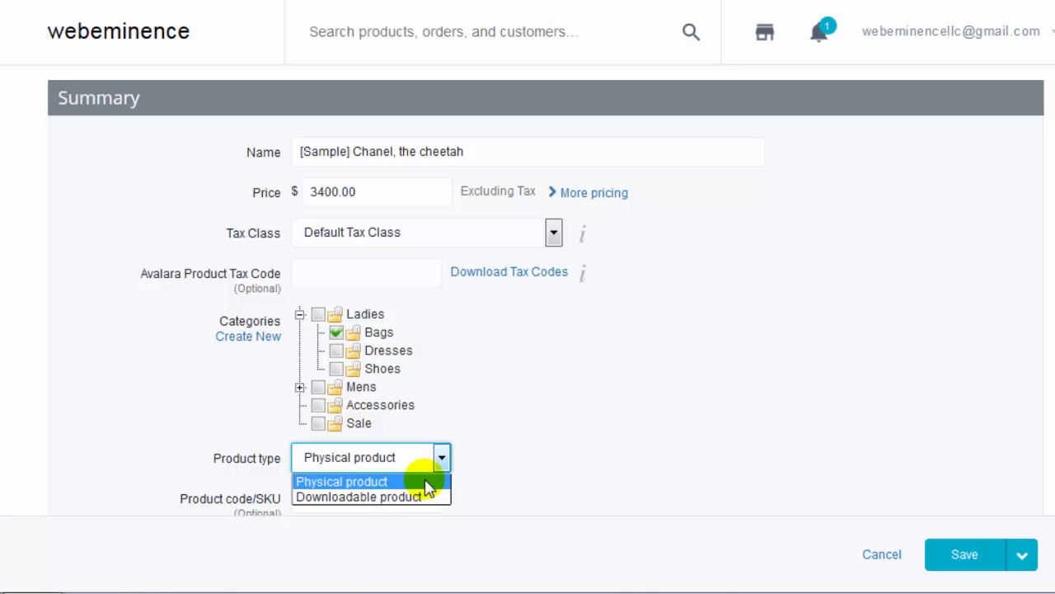
left_click(577, 412)
scroll(586, 405, "down", 3)
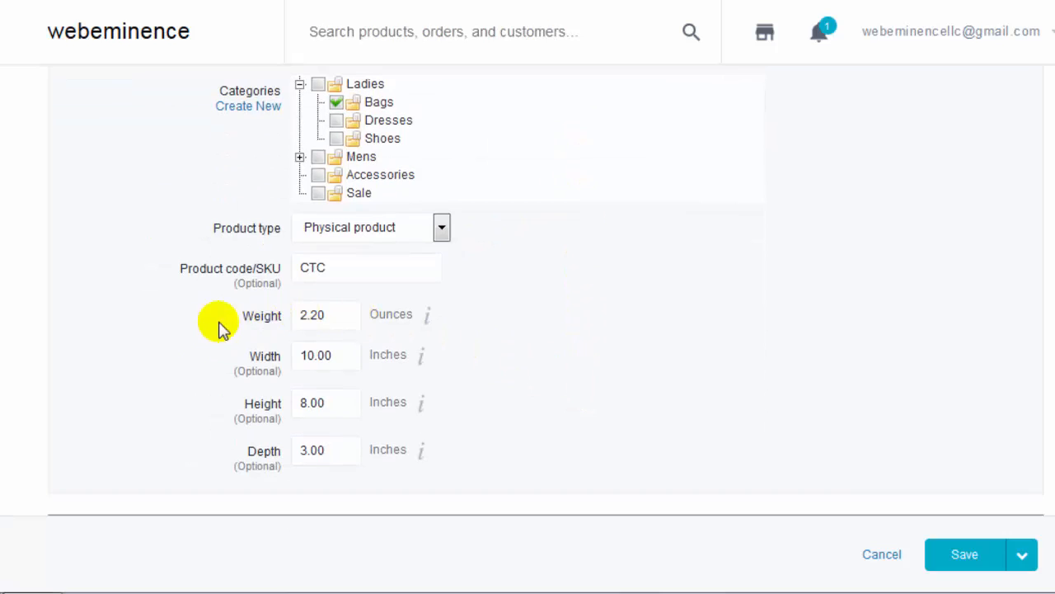
- Examine the product's description text and its shipping and availability settings
scroll(260, 403, "down", 4)
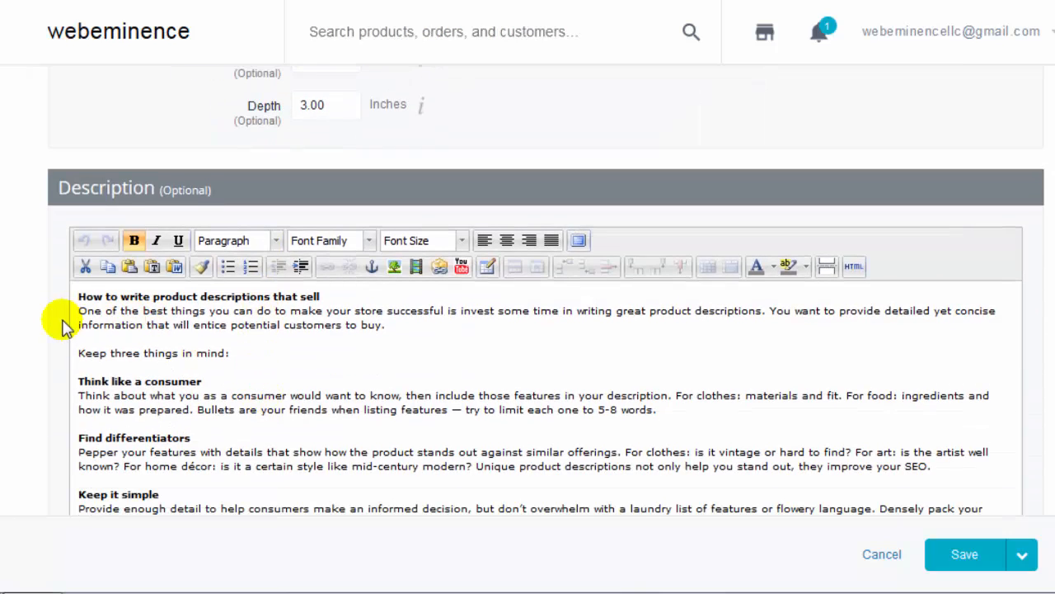
scroll(66, 326, "down", 2)
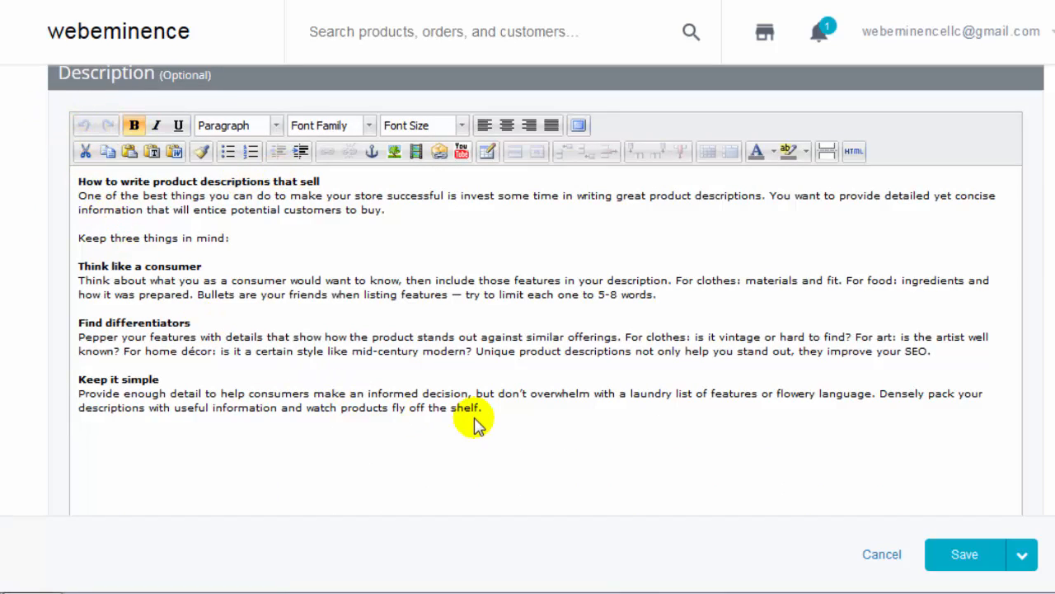
left_click_drag(492, 410, 93, 175)
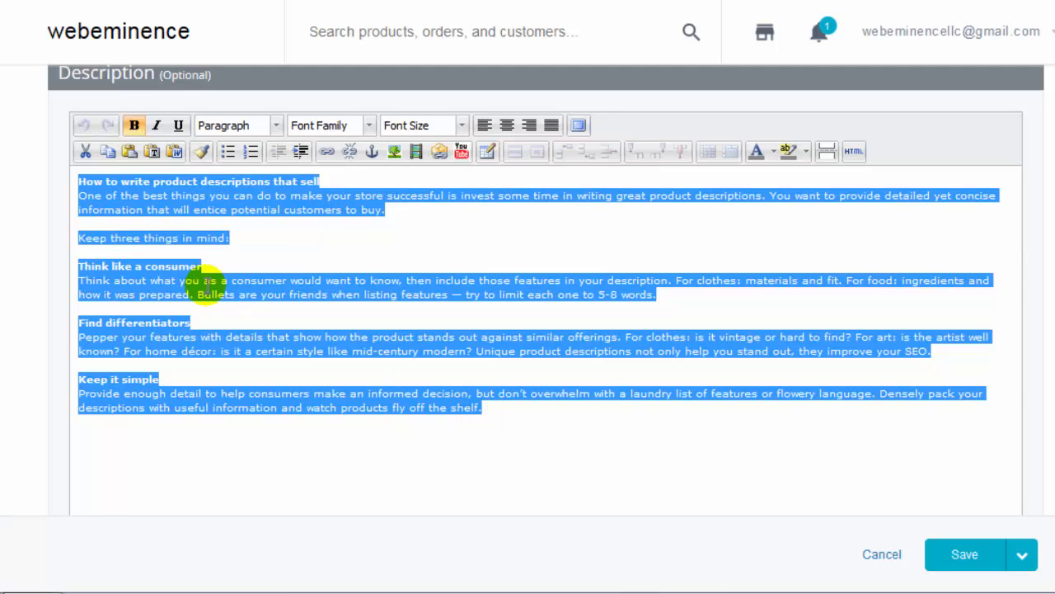
left_click(33, 207)
scroll(42, 198, "down", 3)
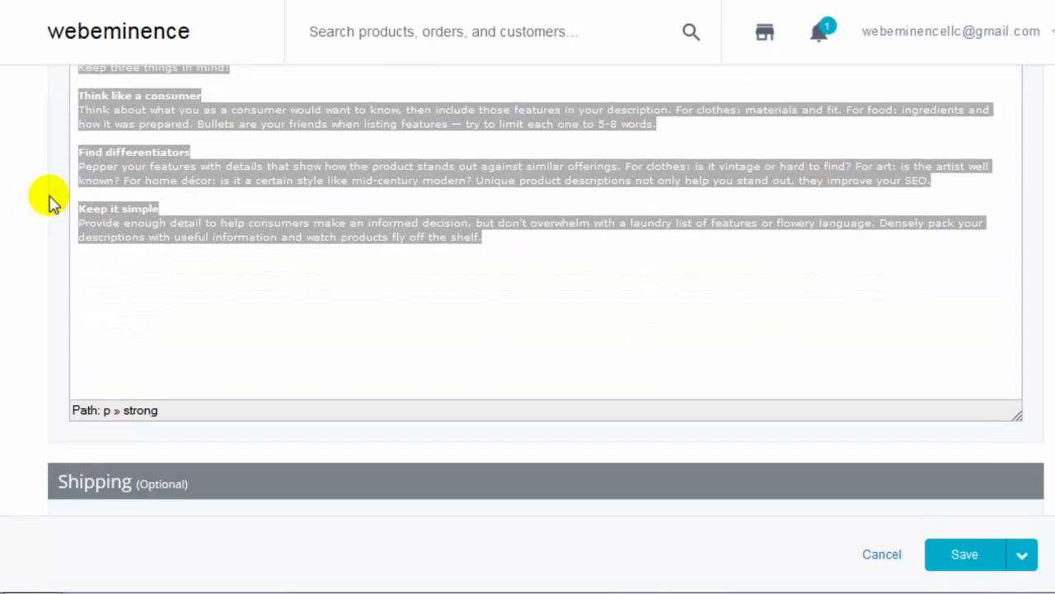
scroll(50, 202, "down", 5)
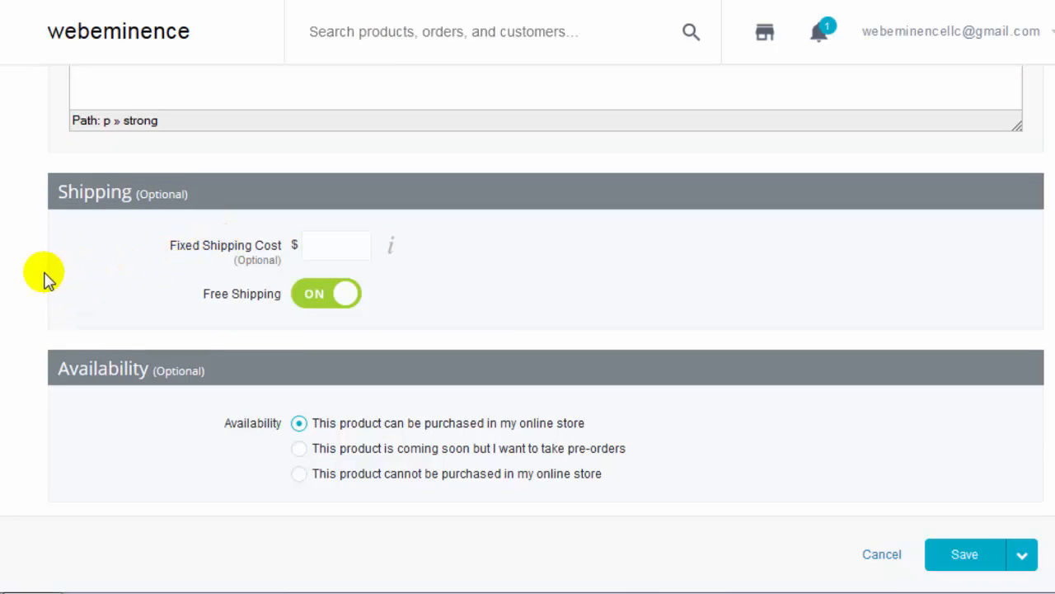
scroll(35, 281, "down", 2)
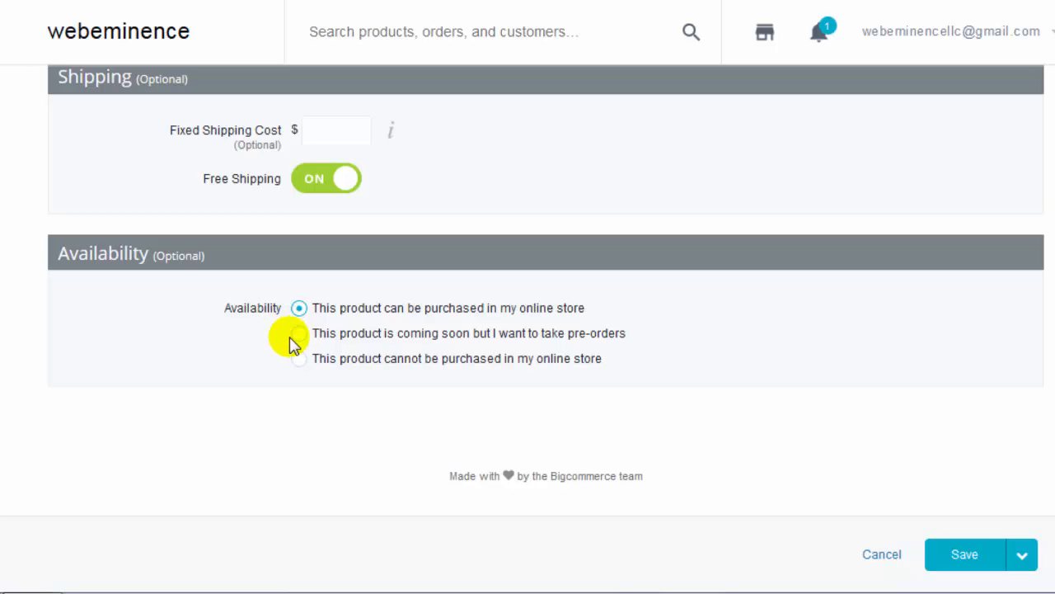
- Open the product's Images & Videos settings and review the image upload, existing product images and YouTube video search
scroll(428, 375, "up", 10)
scroll(430, 372, "up", 10)
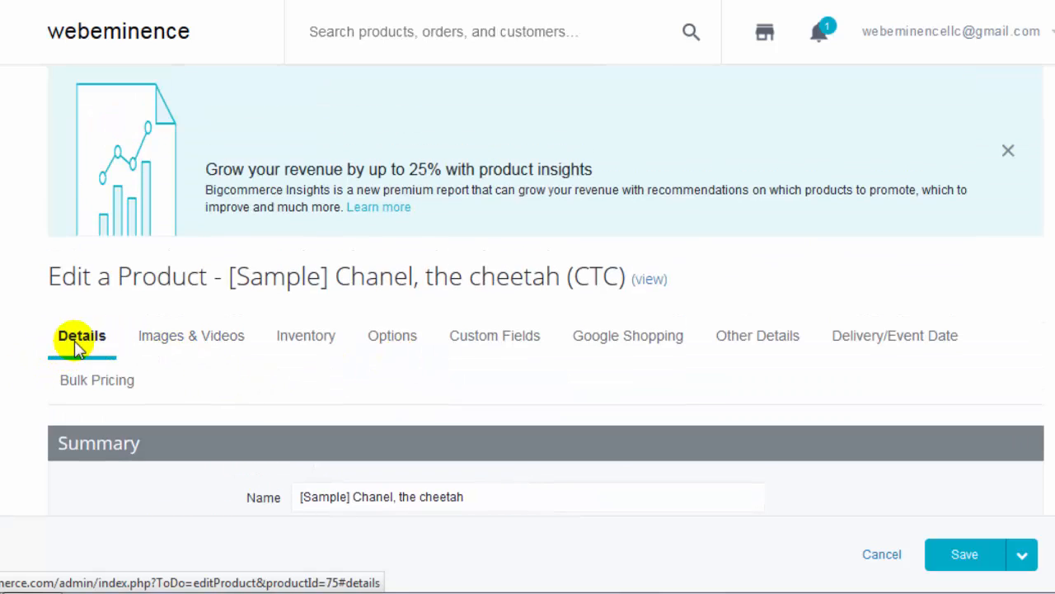
left_click(234, 349)
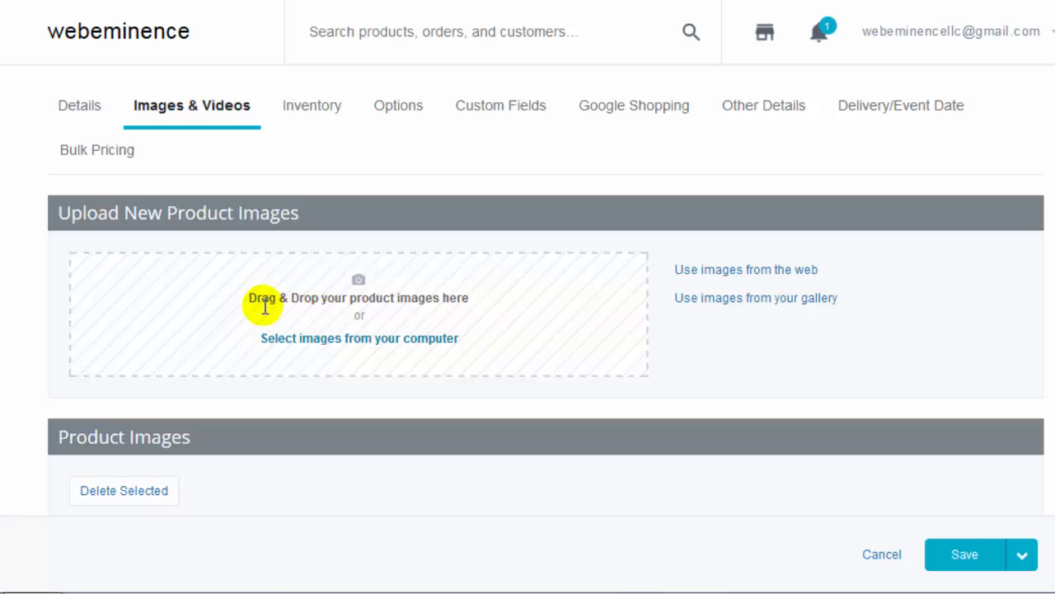
scroll(217, 315, "down", 4)
scroll(224, 321, "down", 2)
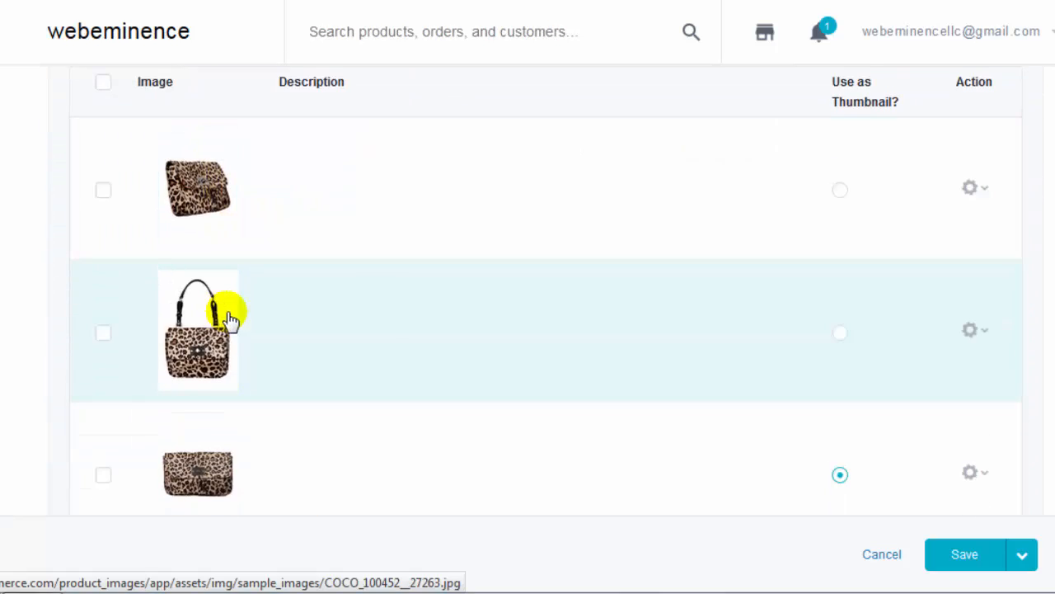
scroll(229, 319, "down", 2)
scroll(229, 319, "down", 4)
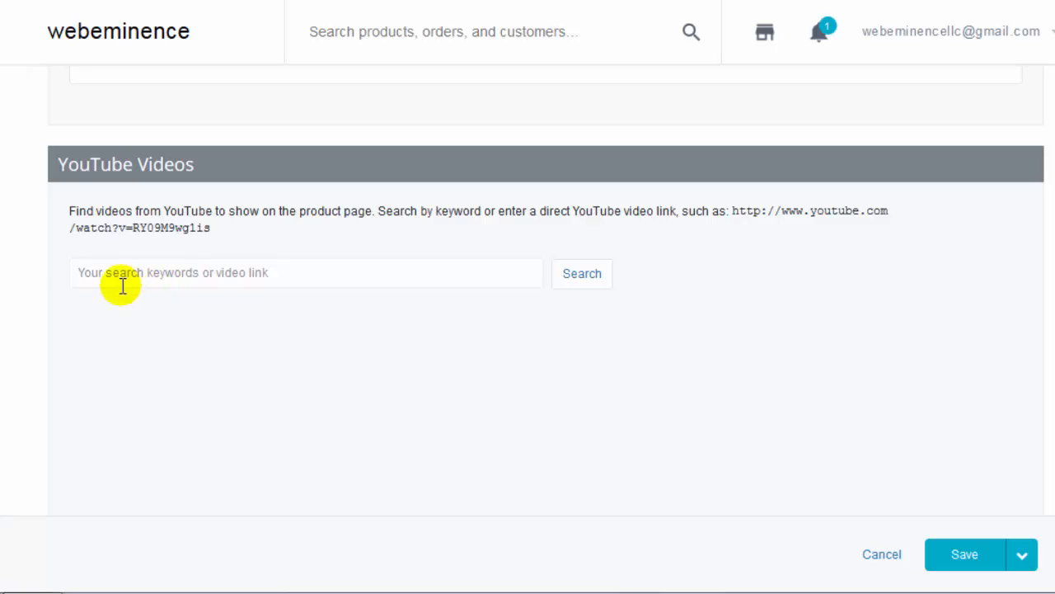
- View the product's inventory settings, try "Track inventory for this product", and return to "Do not track inventory for this product"
scroll(38, 264, "up", 15)
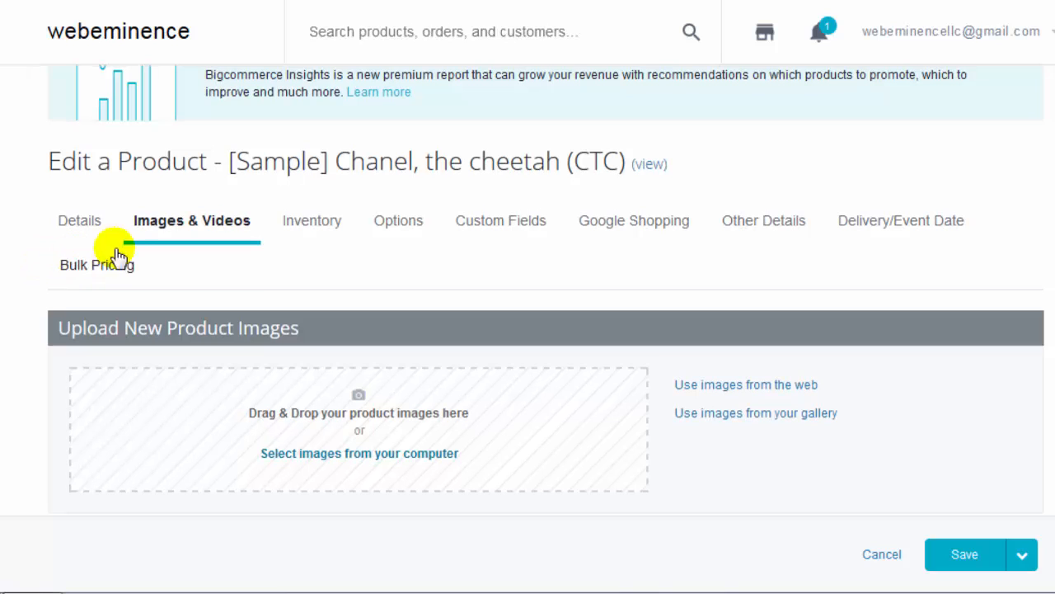
left_click(312, 216)
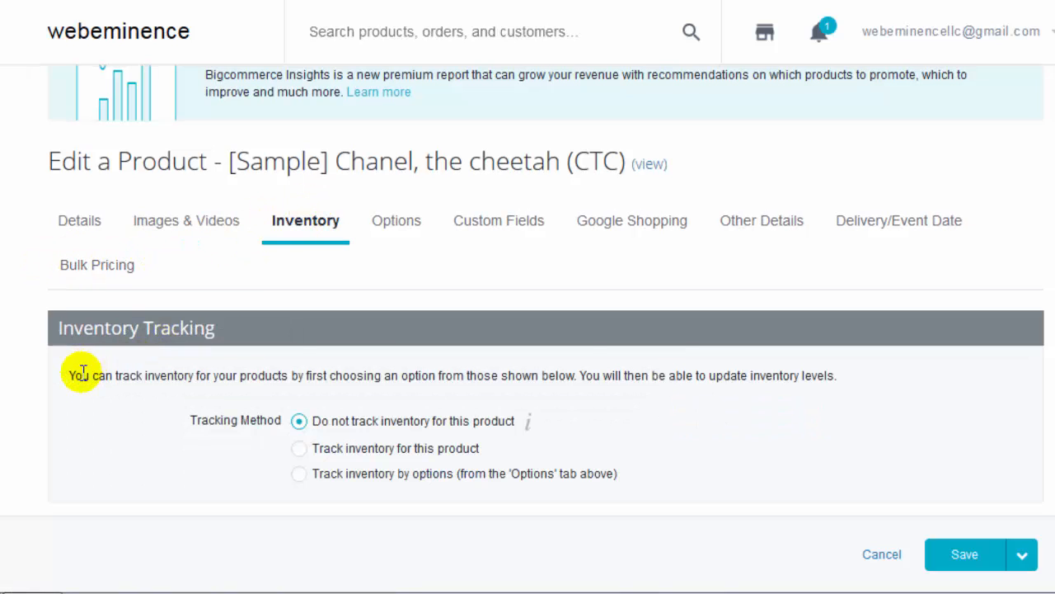
scroll(99, 371, "down", 5)
left_click(299, 222)
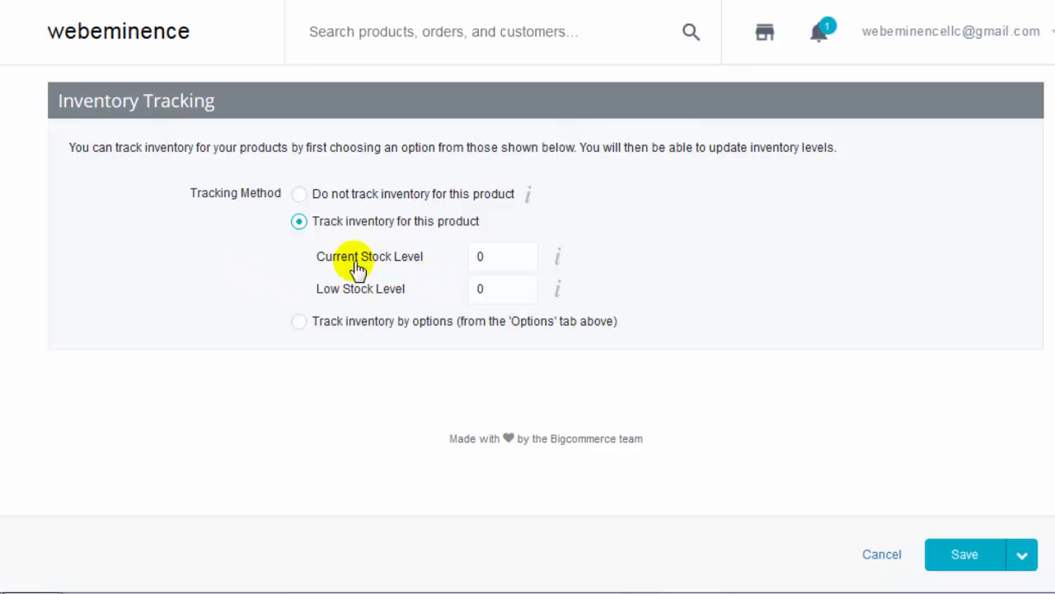
left_click(299, 198)
scroll(330, 223, "up", 3)
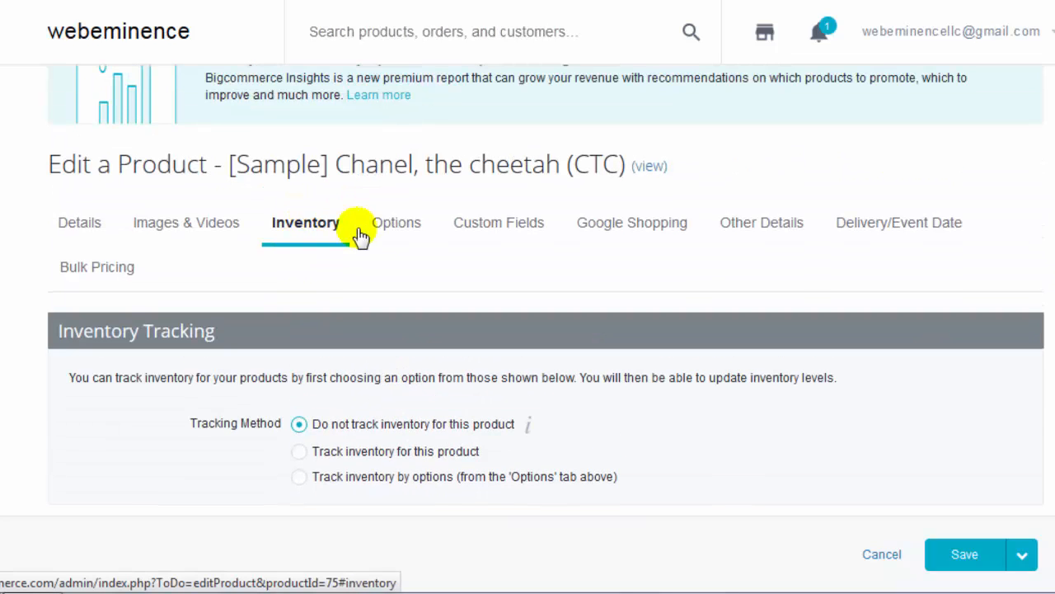
- Open the product's Options settings and review the product options guide and the option set settings
left_click(394, 224)
scroll(355, 314, "down", 2)
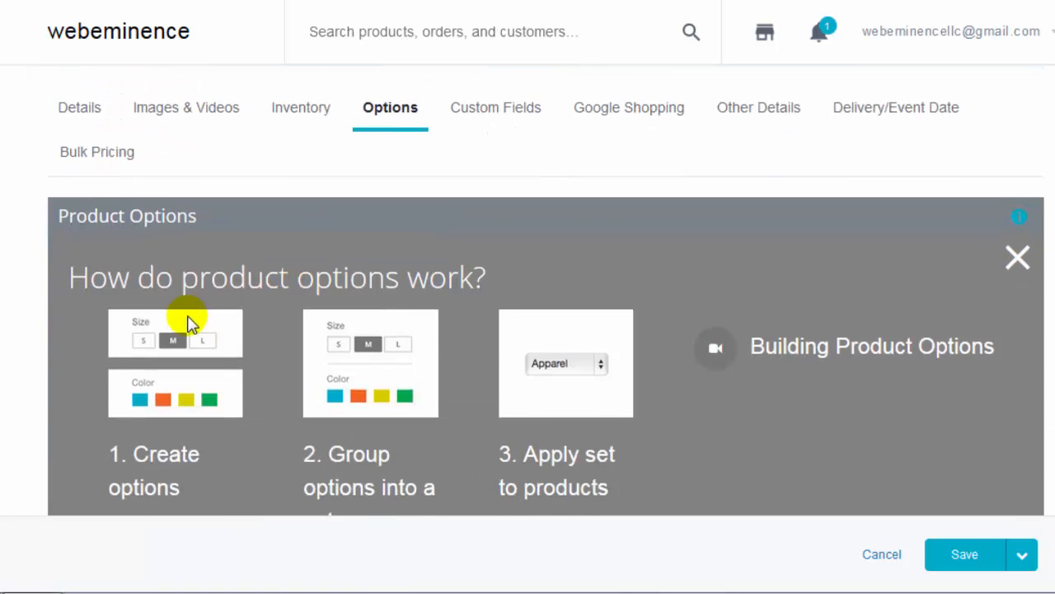
scroll(16, 333, "down", 2)
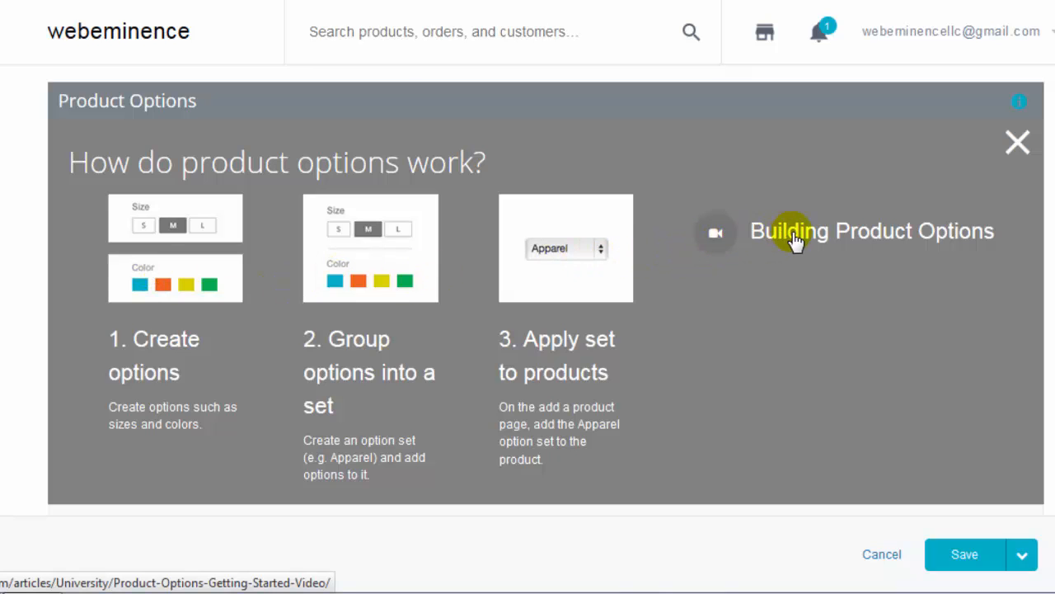
scroll(767, 252, "down", 5)
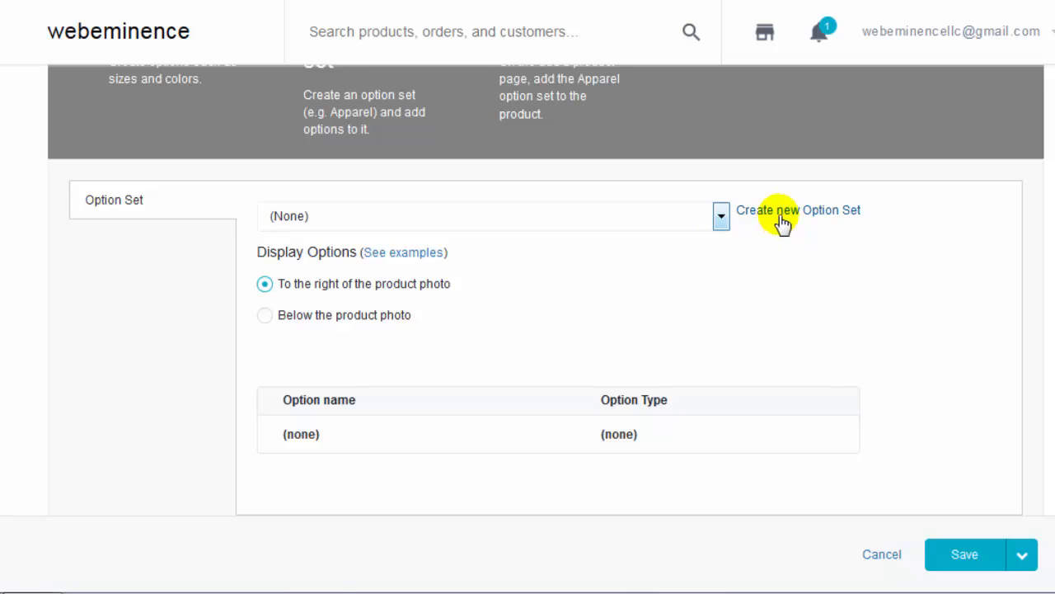
- Open the product's Custom Fields settings and enter "Add your name:" as the name of custom field #1
scroll(755, 278, "up", 2)
scroll(755, 279, "up", 3)
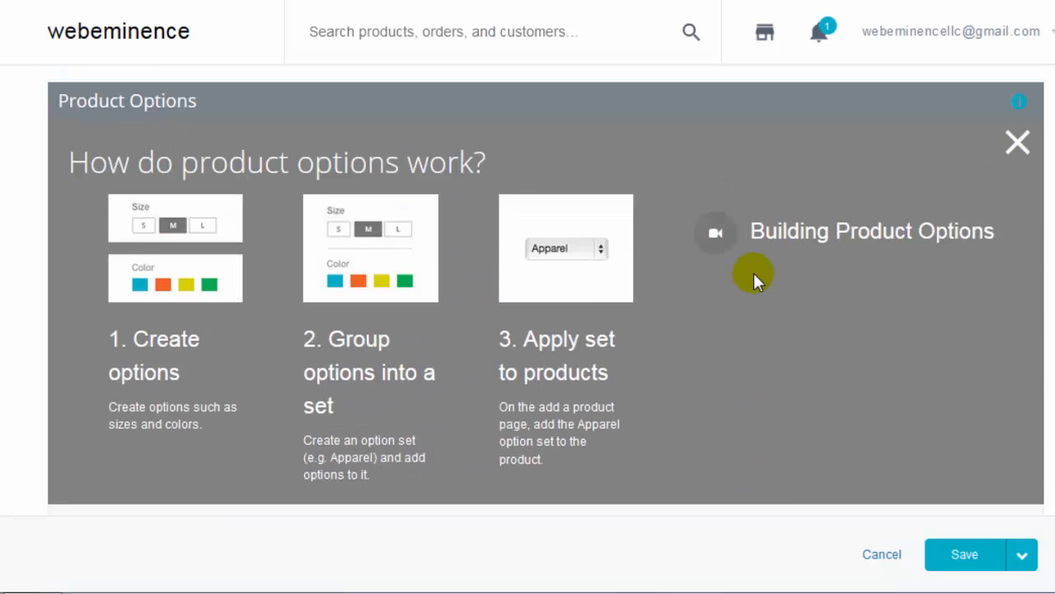
scroll(707, 302, "up", 5)
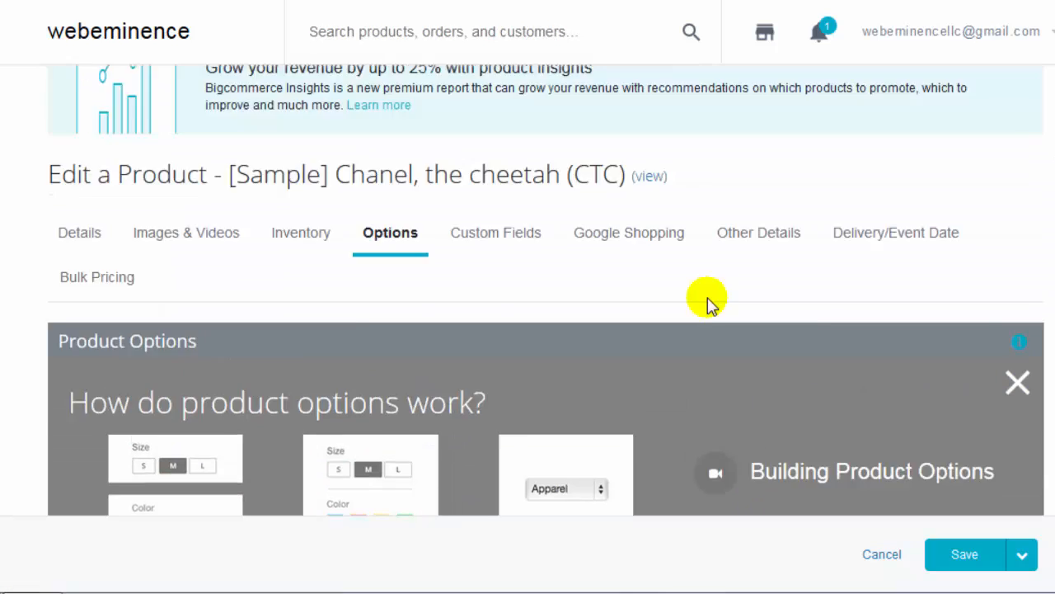
left_click(518, 346)
scroll(514, 344, "down", 3)
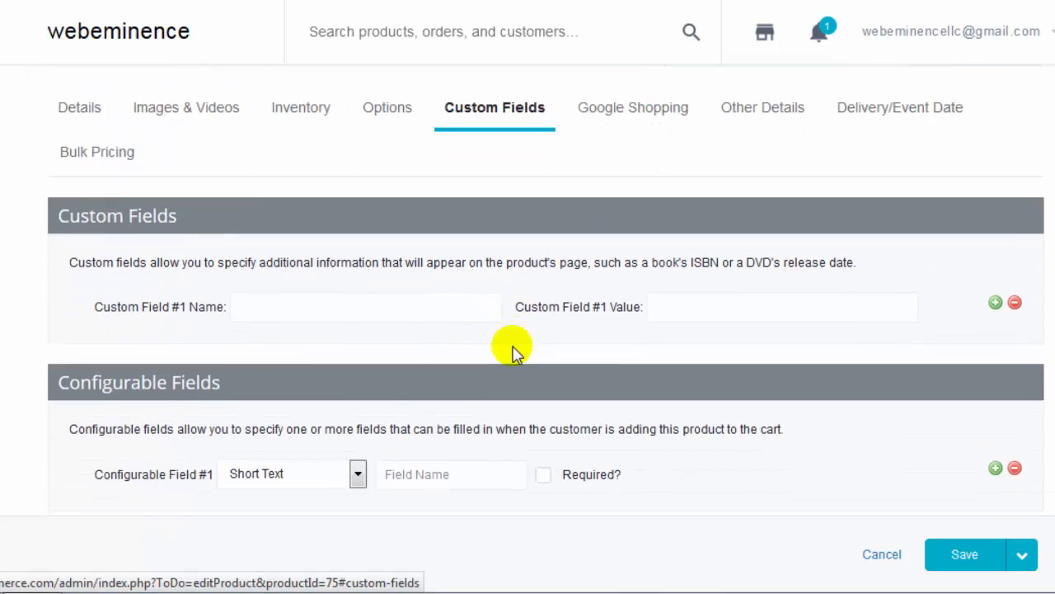
scroll(515, 346, "down", 2)
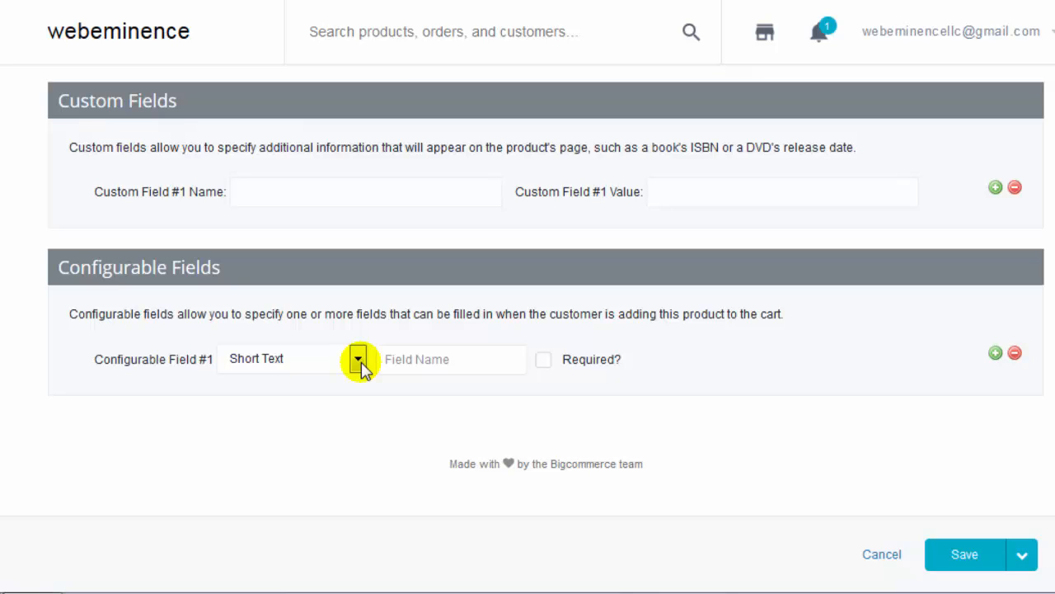
left_click(250, 191)
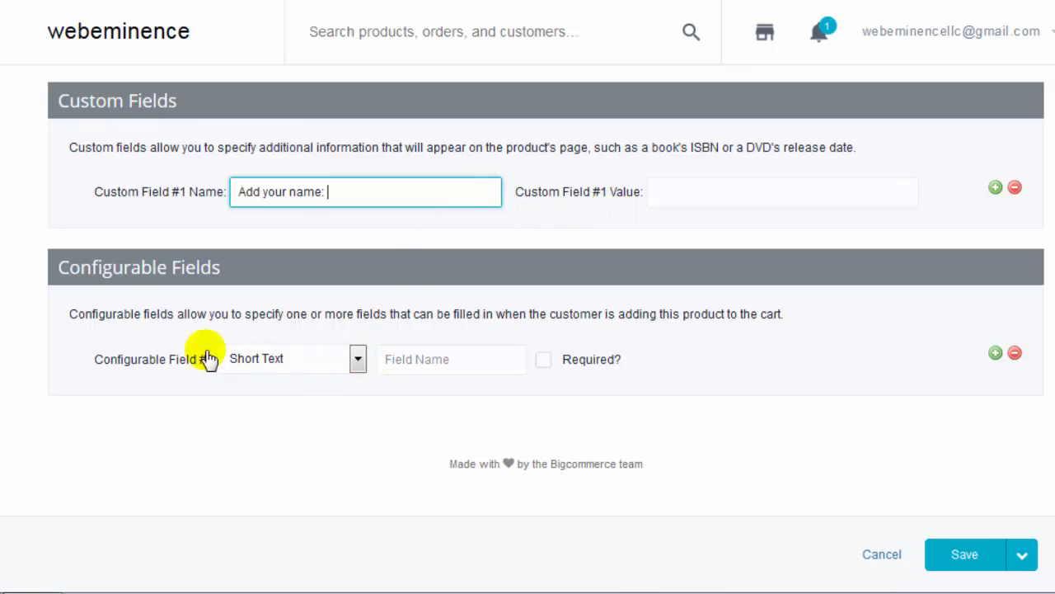
- View the field types offered for configurable field #1, and open the product's Google Shopping settings
left_click(358, 363)
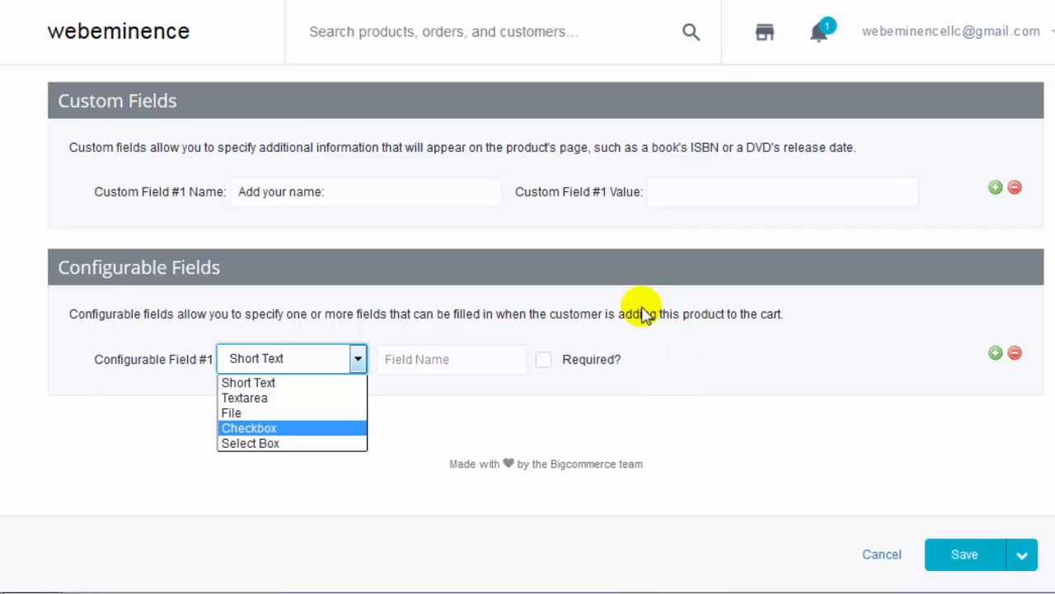
left_click(594, 242)
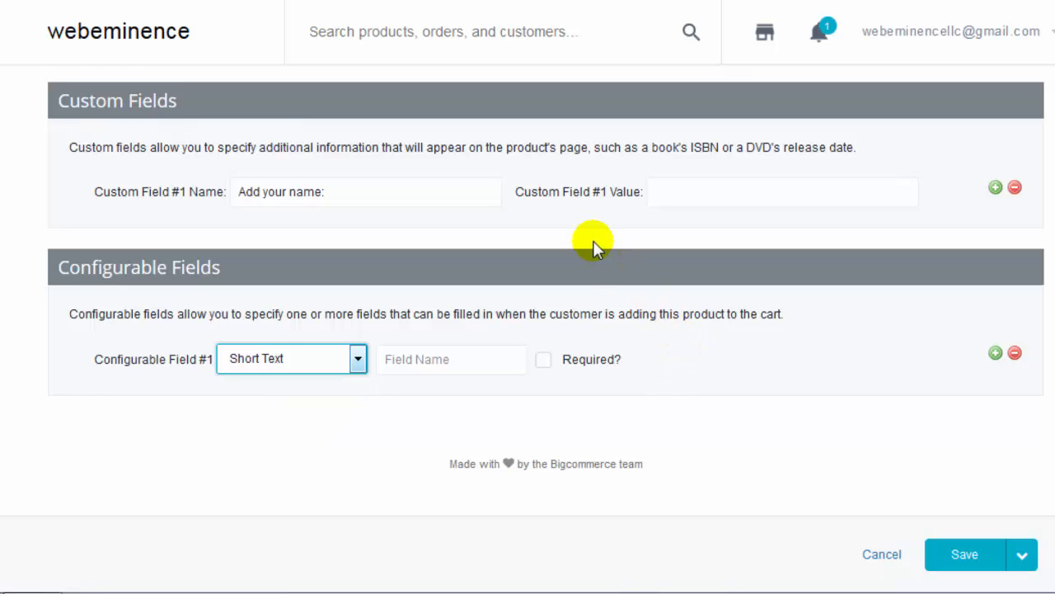
scroll(593, 241, "up", 3)
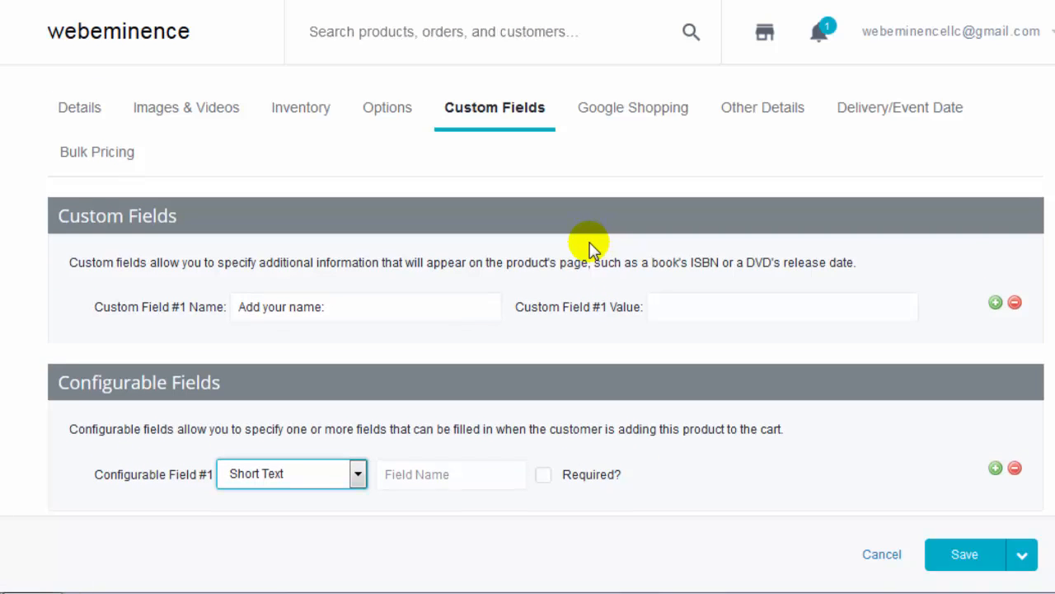
left_click(640, 119)
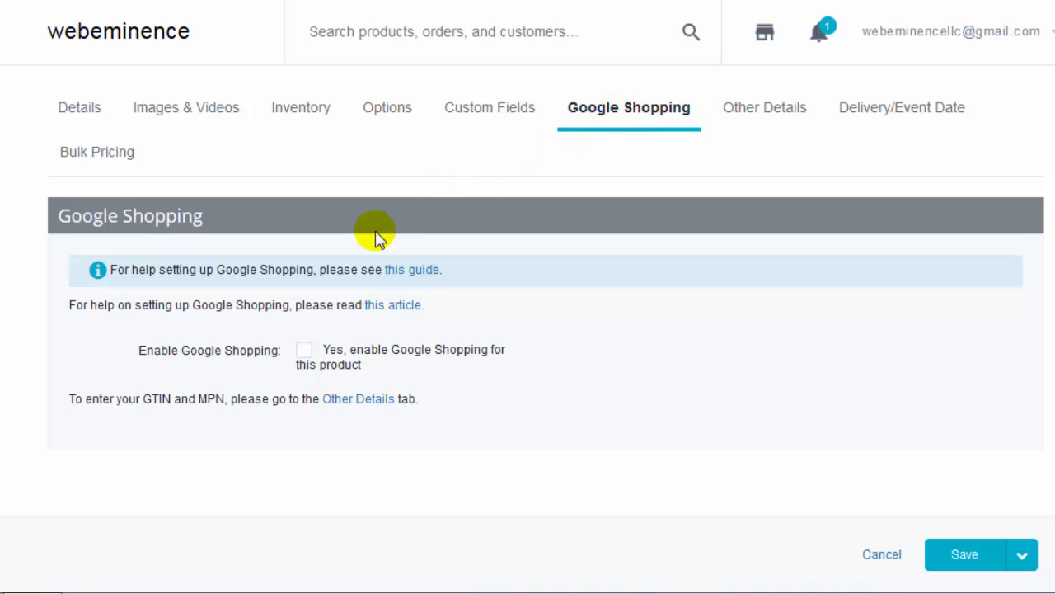
- Open the product's Other Details settings and review its identifiers, related products, visibility, gift wrapping, condition and purchase quantity options
left_click(762, 111)
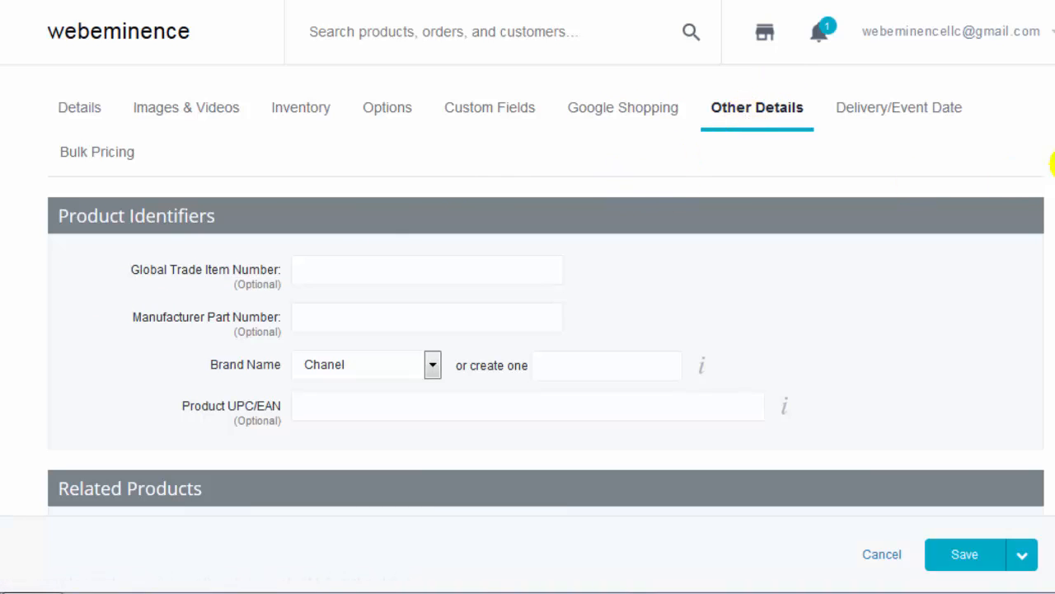
scroll(546, 330, "down", 1)
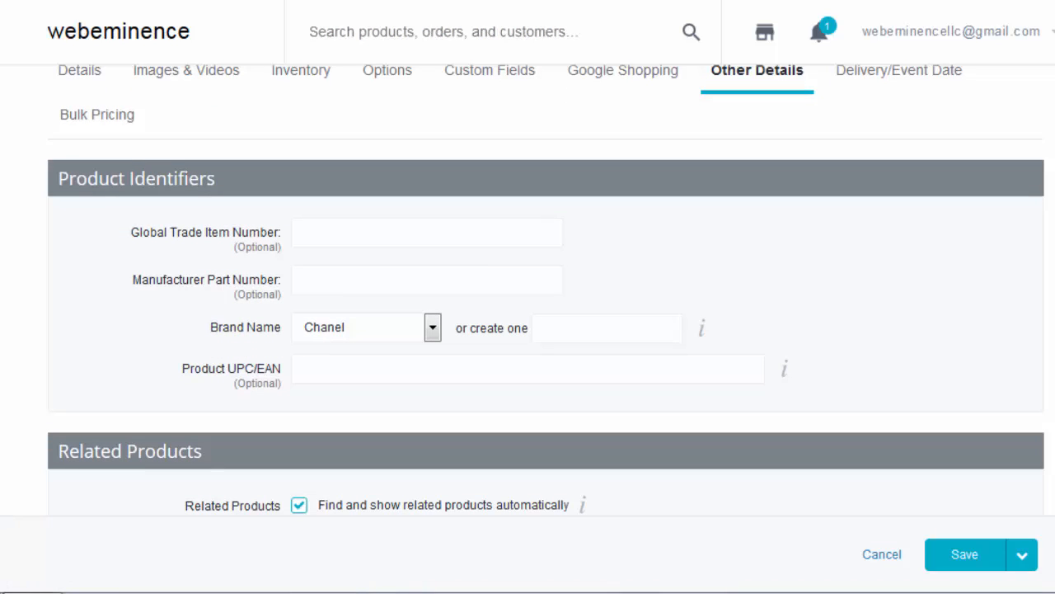
scroll(546, 330, "down", 1)
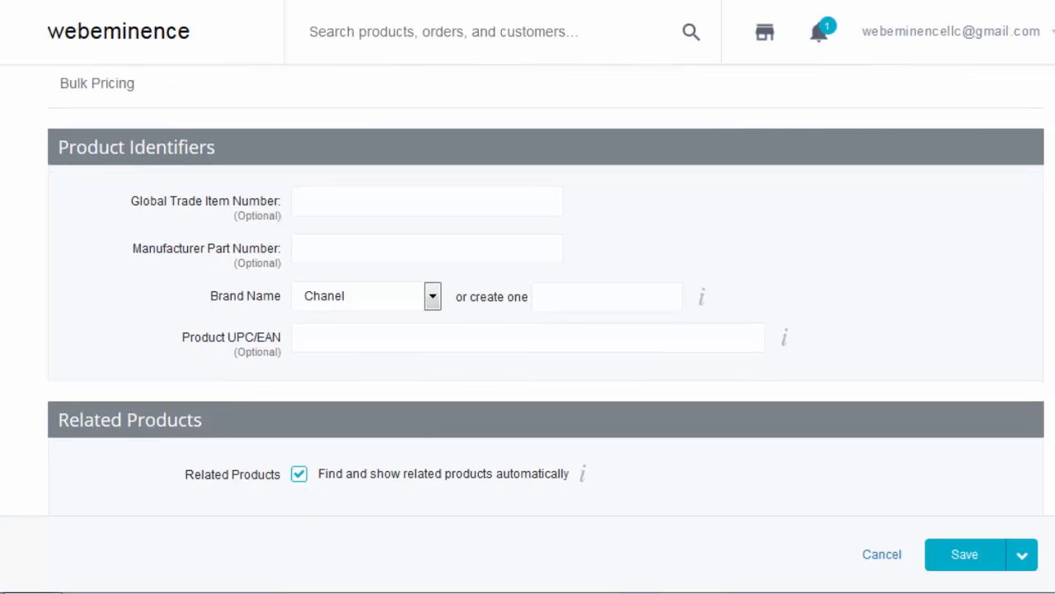
scroll(546, 330, "down", 1)
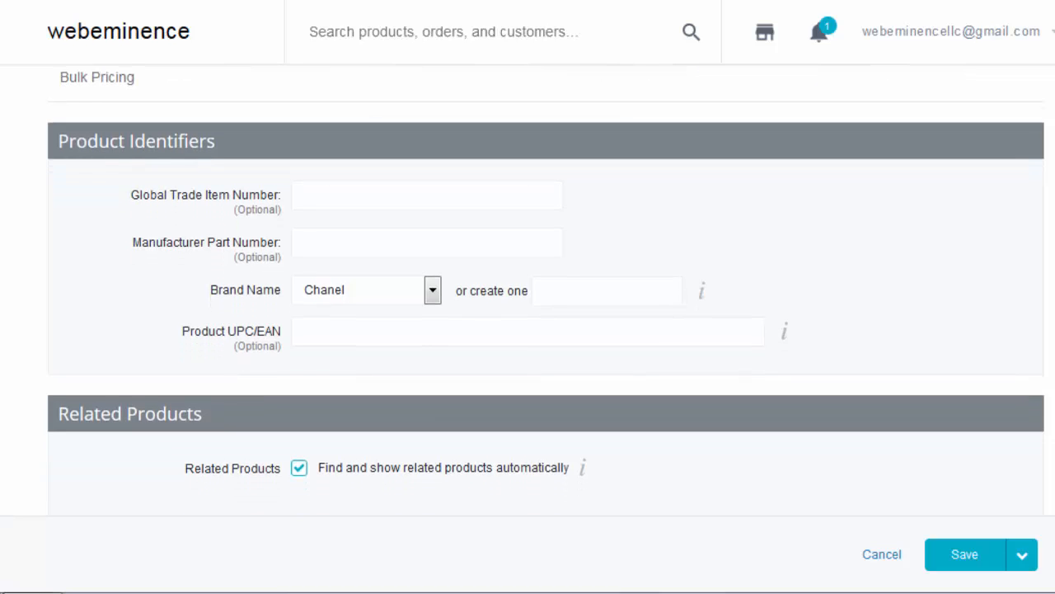
scroll(547, 330, "down", 3)
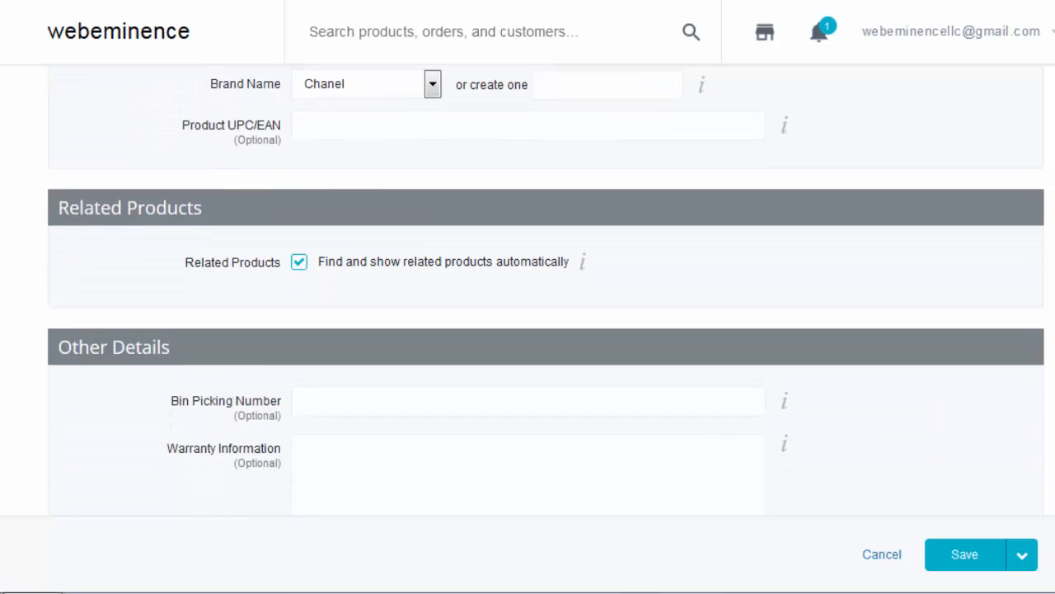
scroll(547, 330, "down", 3)
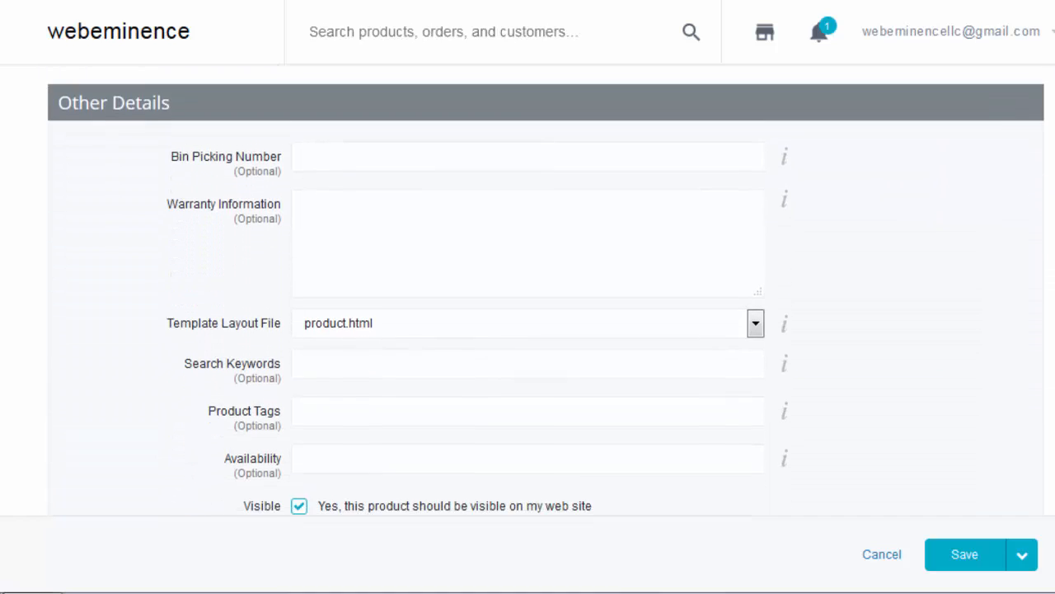
scroll(547, 330, "down", 1)
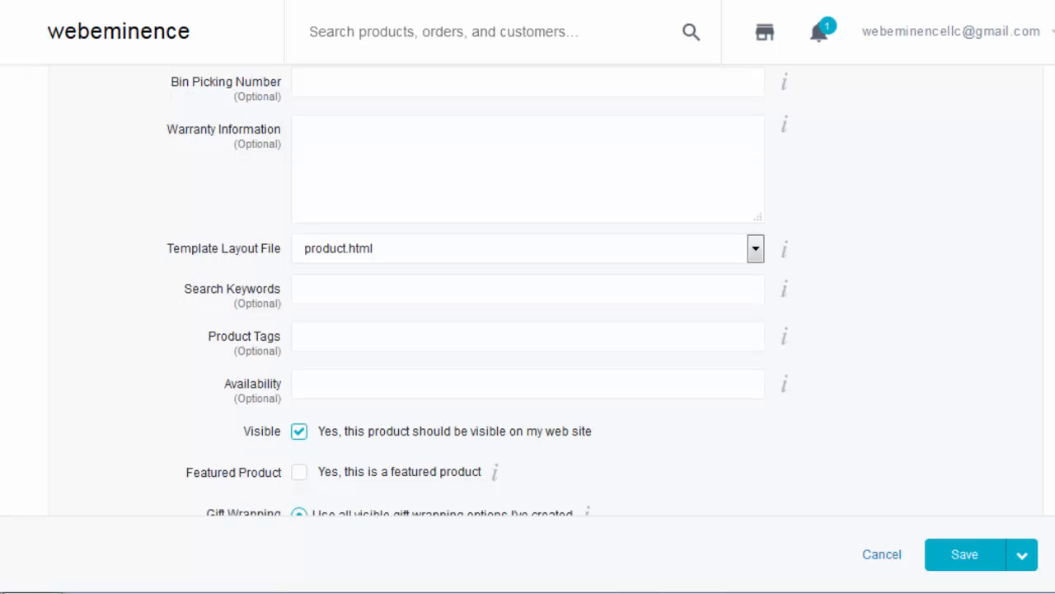
scroll(528, 330, "down", 1)
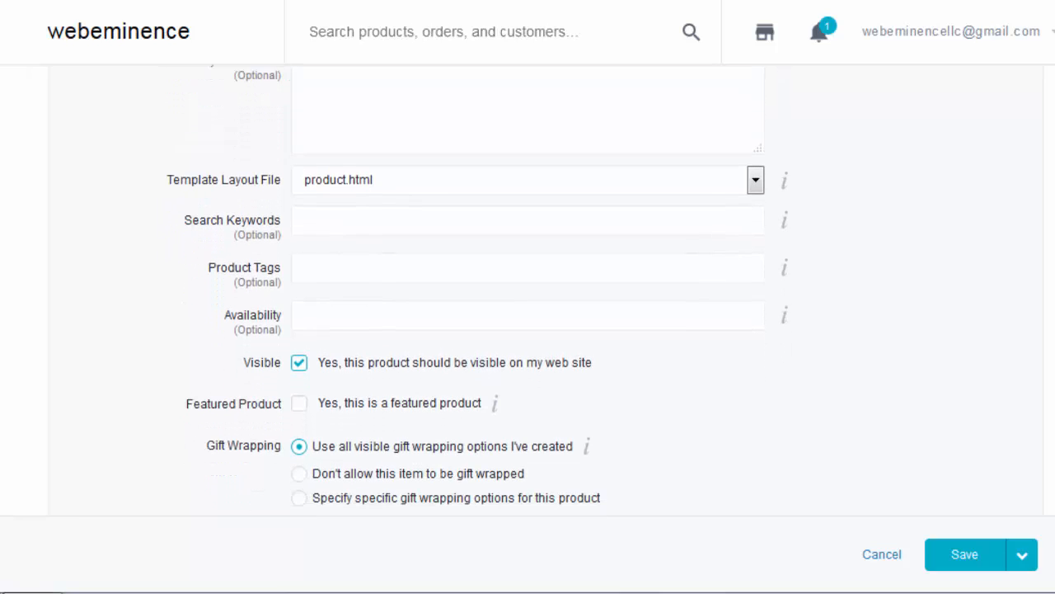
scroll(528, 330, "down", 1)
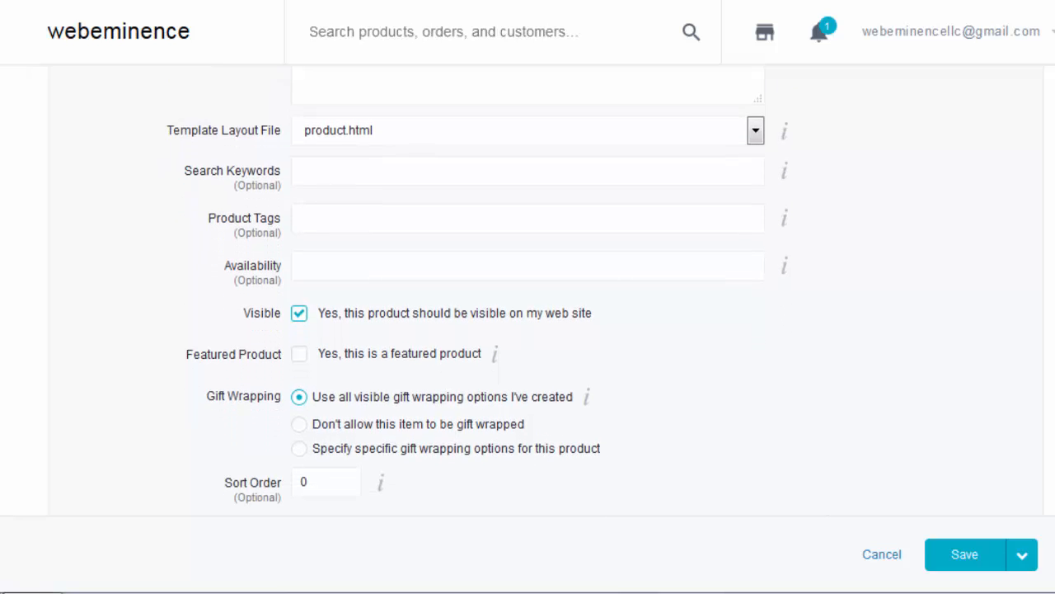
scroll(527, 330, "down", 4)
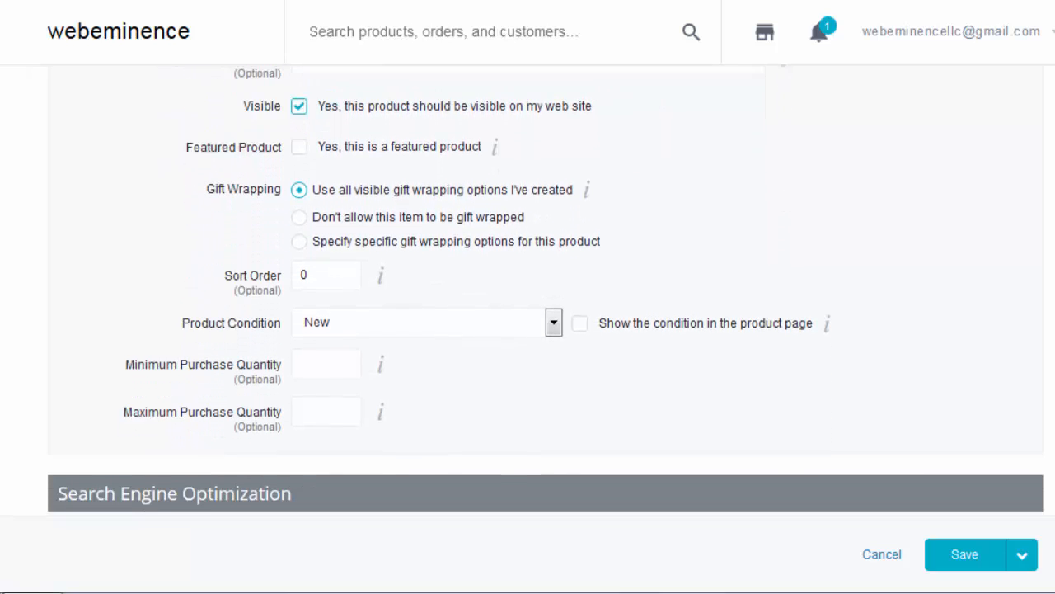
scroll(527, 330, "down", 2)
scroll(528, 330, "down", 2)
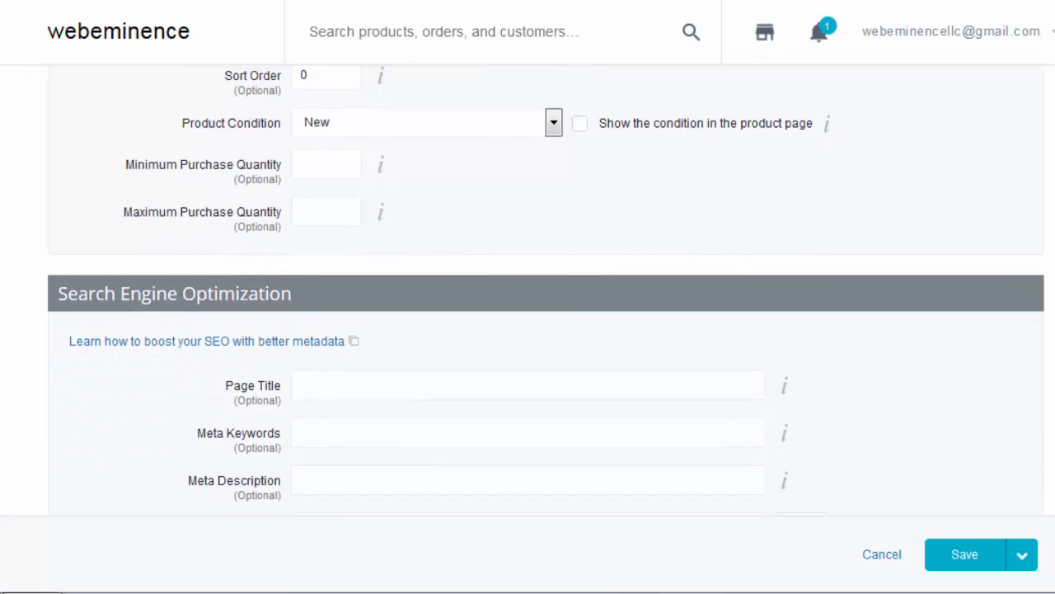
- Review the product's search engine optimization, Facebook Open Graph, accounting and shopping comparison settings
scroll(528, 330, "down", 5)
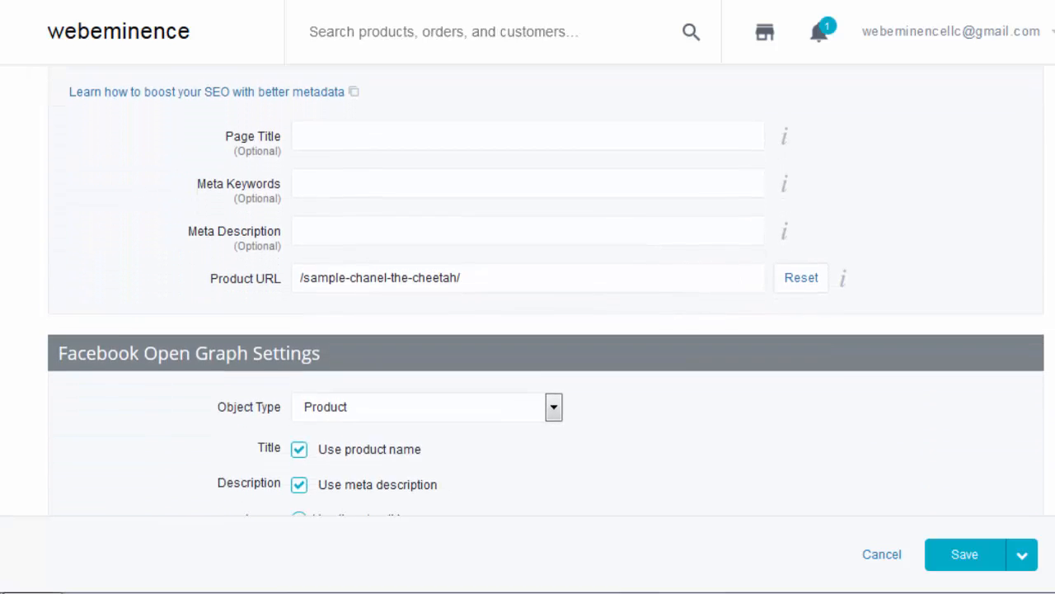
scroll(527, 330, "down", 3)
scroll(528, 330, "down", 5)
scroll(528, 329, "down", 5)
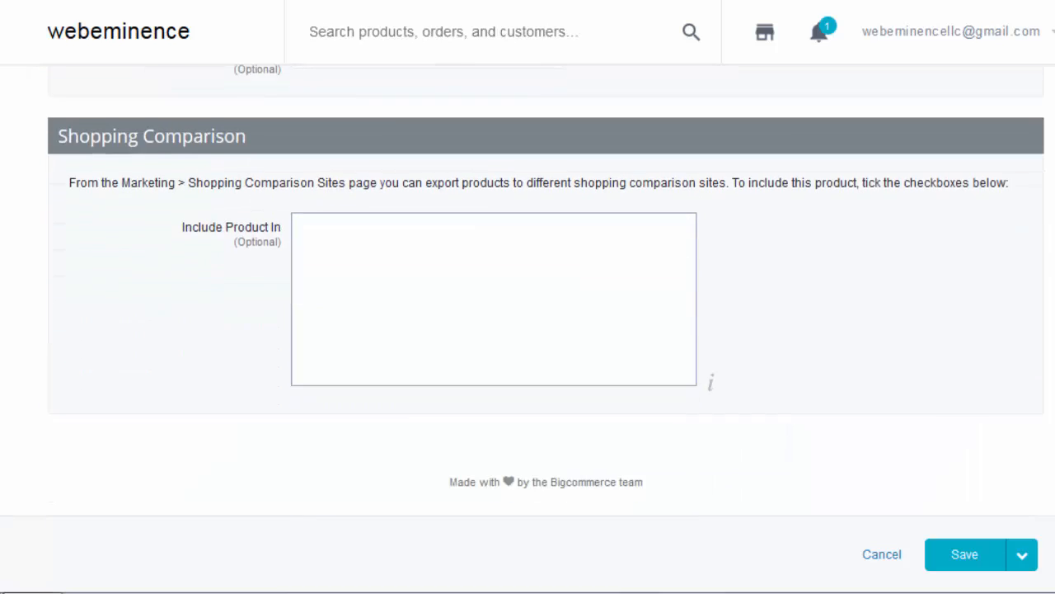
- Open the product's Delivery/Event Date settings and review the option requiring customers to specify a date to purchase
scroll(527, 329, "up", 20)
scroll(528, 330, "up", 3)
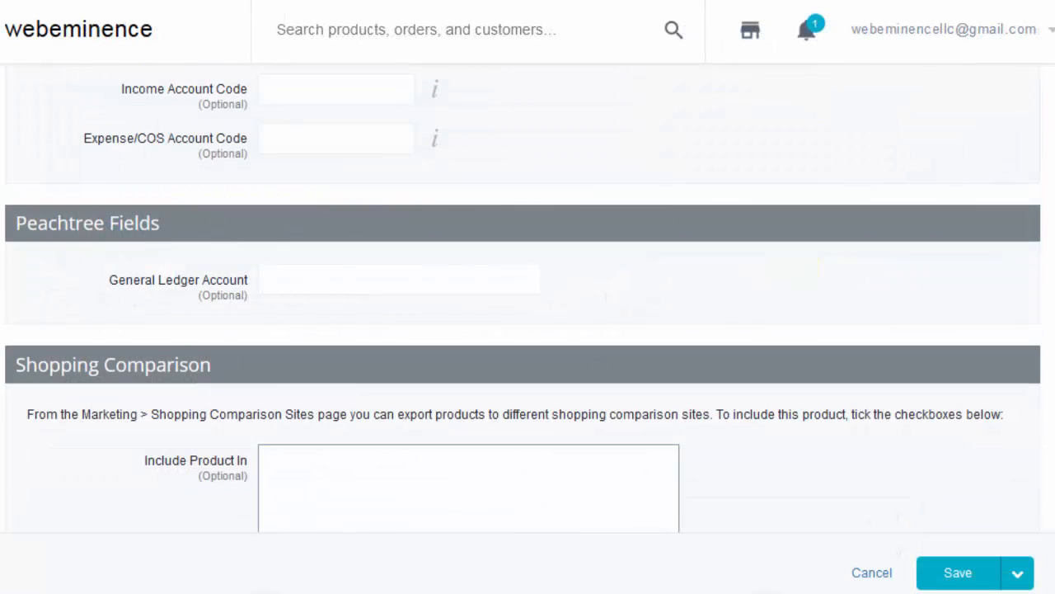
scroll(528, 297, "up", 4)
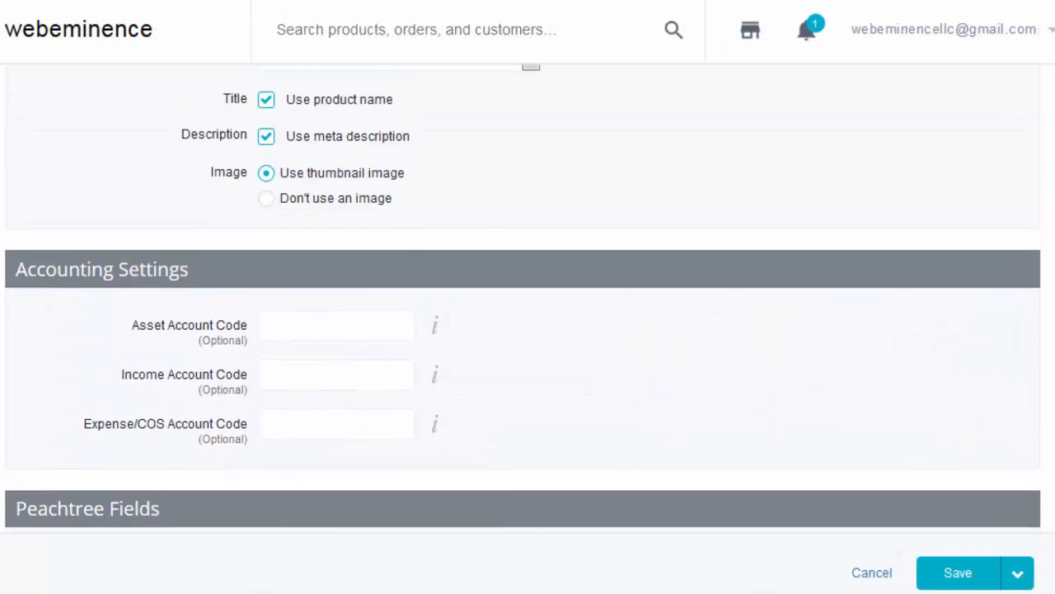
scroll(528, 297, "up", 6)
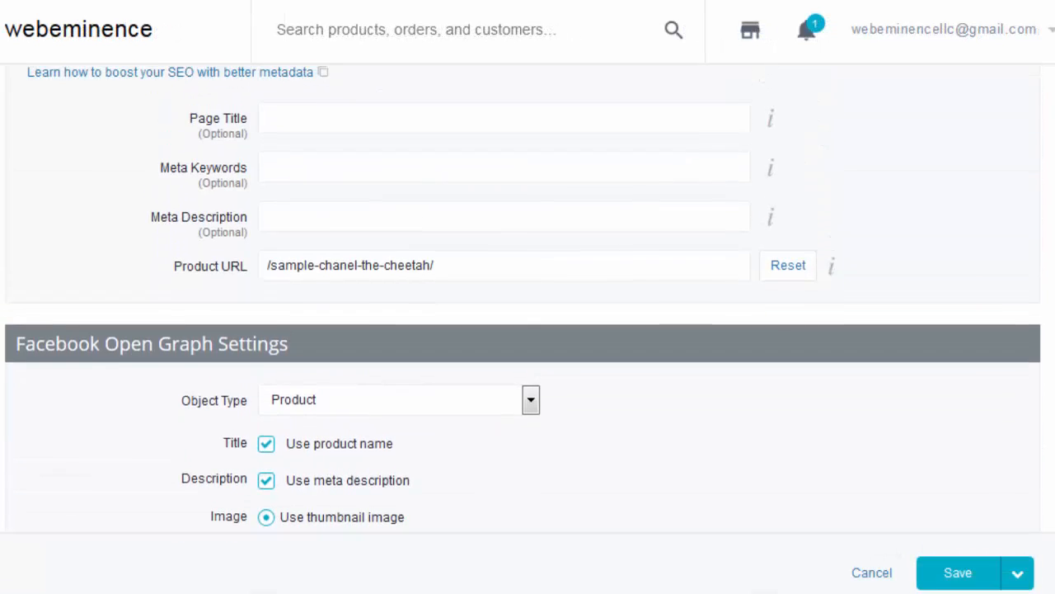
scroll(528, 297, "up", 3)
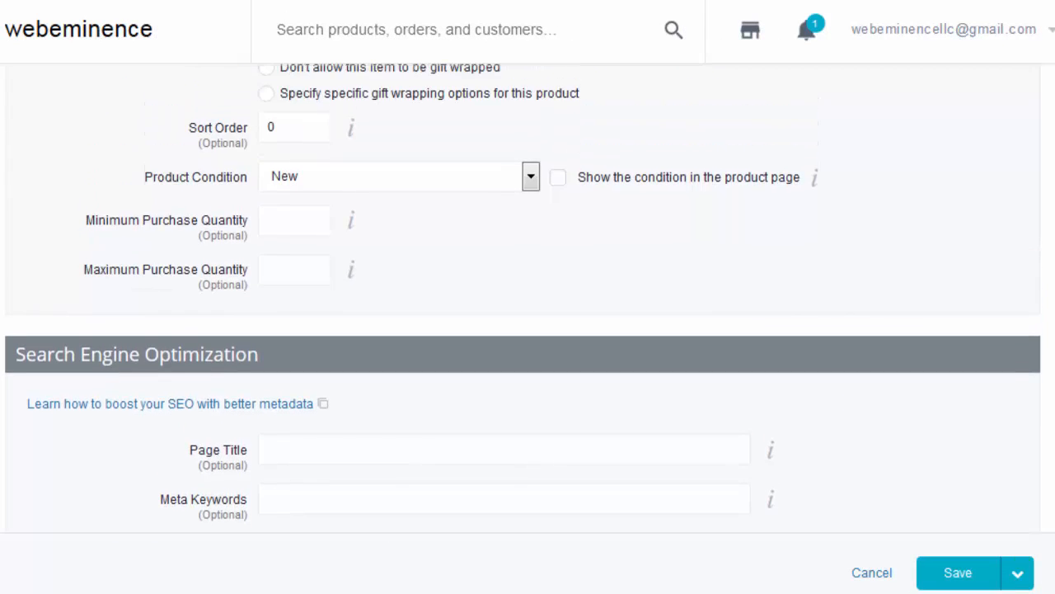
scroll(528, 297, "up", 5)
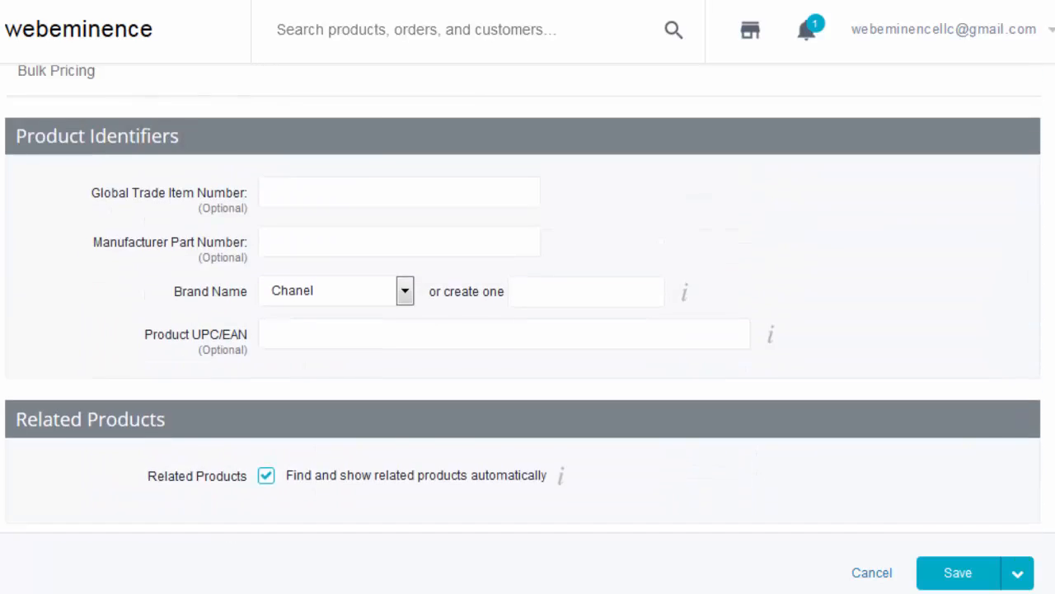
scroll(527, 296, "up", 4)
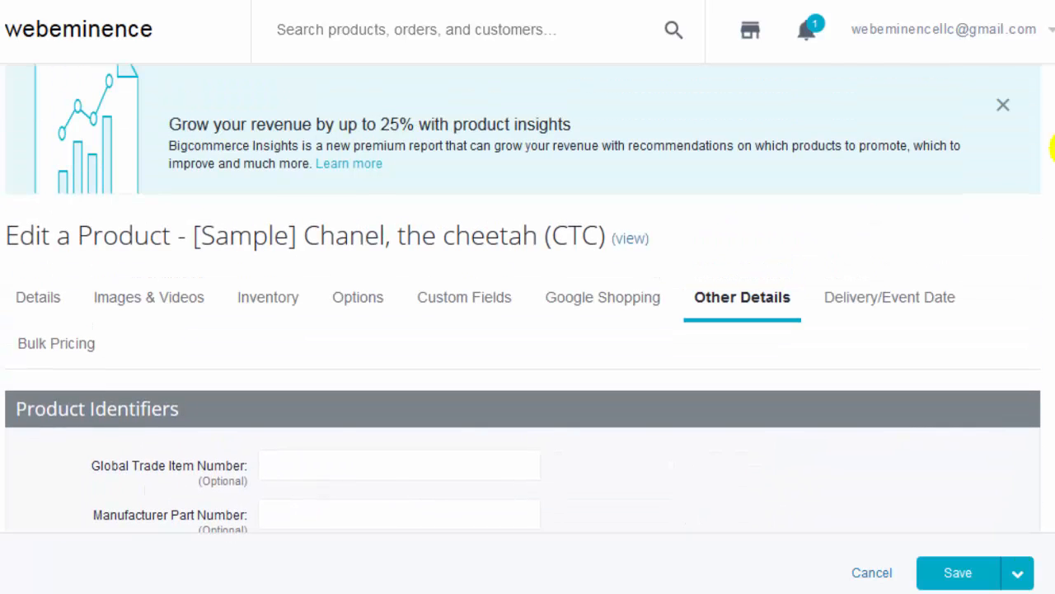
left_click(943, 297)
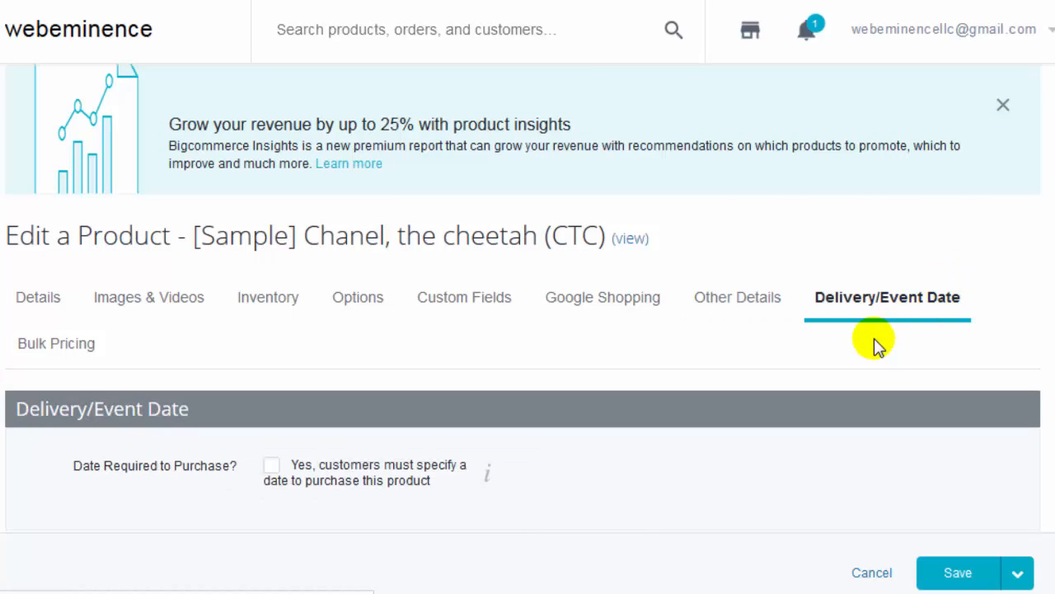
scroll(872, 341, "down", 3)
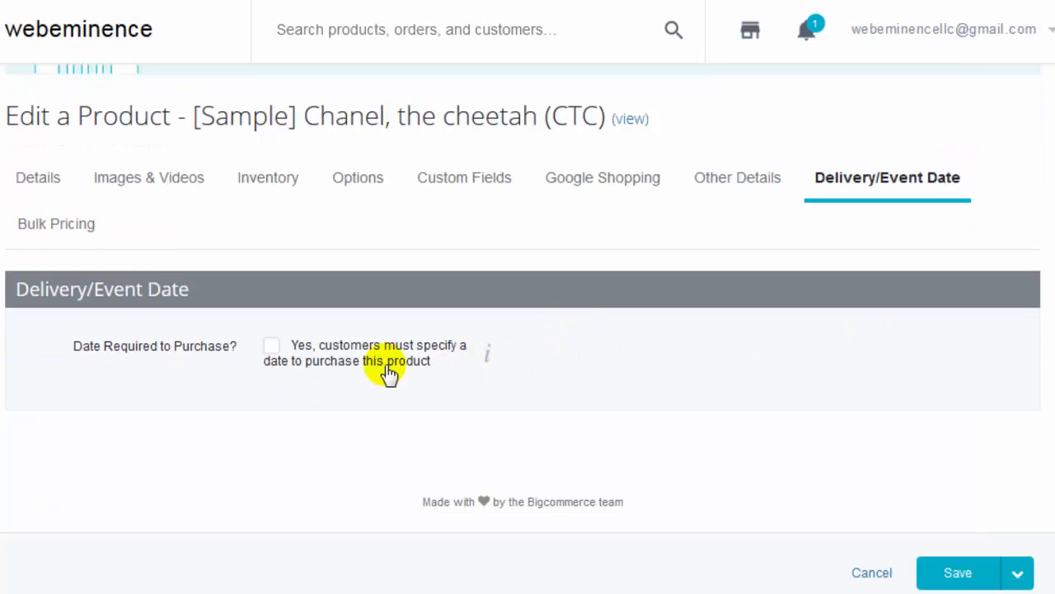
mouse_move(486, 353)
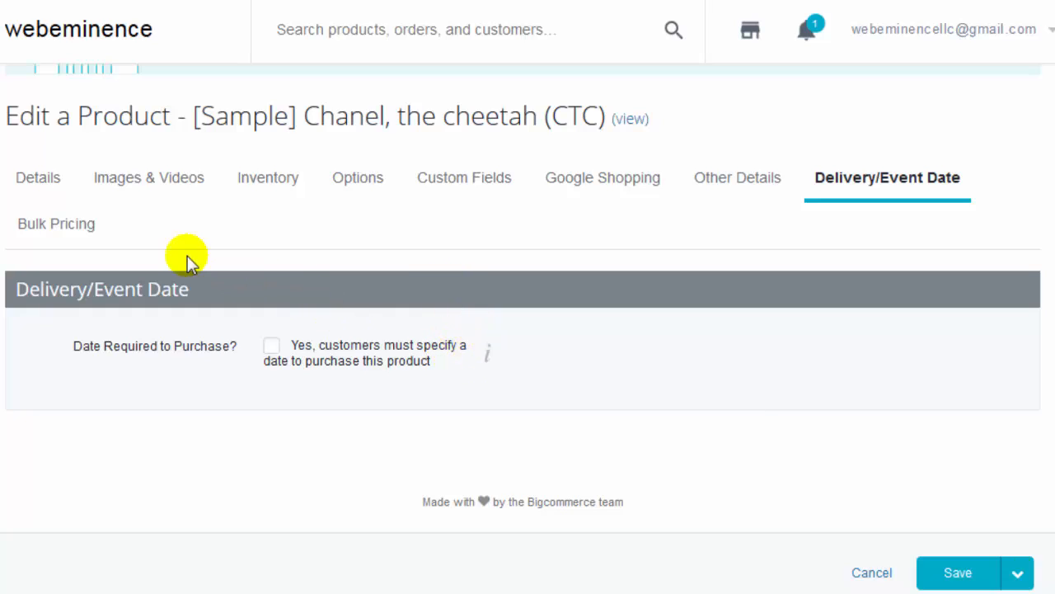
- Open the product's Bulk Pricing settings and view the discount types available for quantity-based rules
left_click(58, 228)
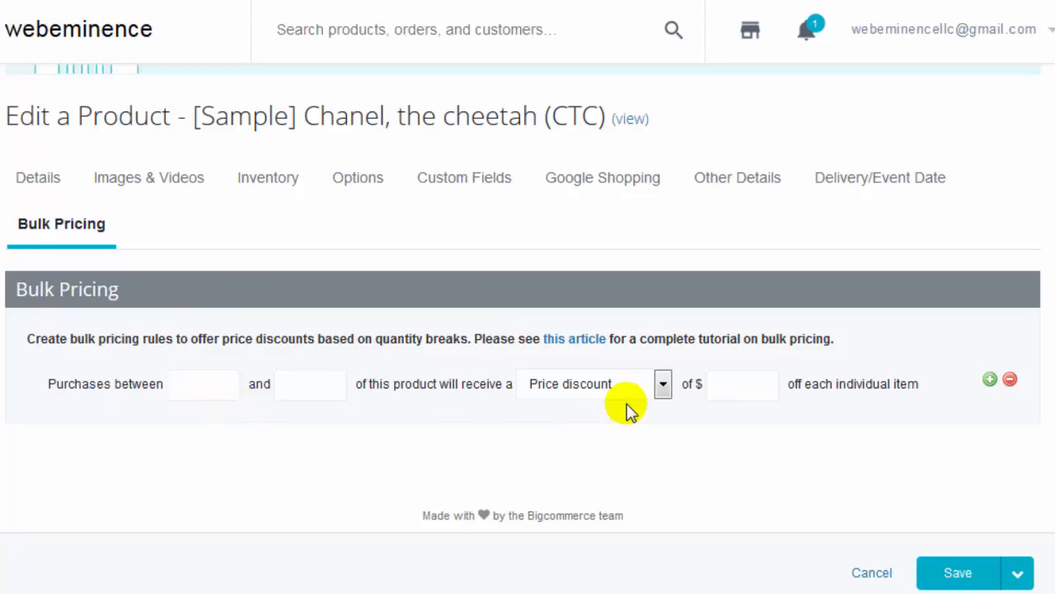
left_click(664, 384)
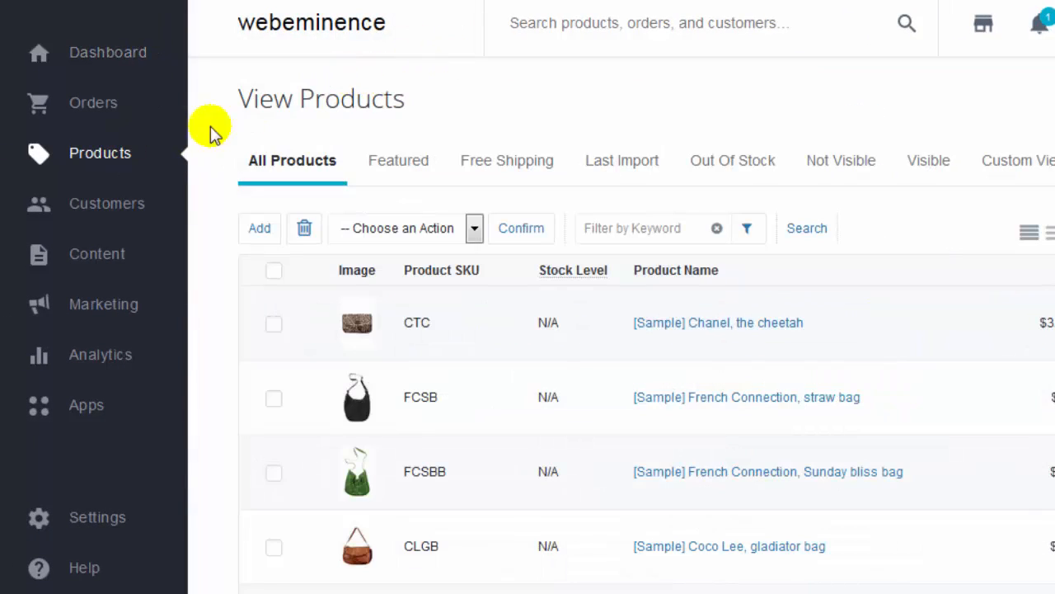
- Review the product management options in the control panel and open Product Categories
mouse_move(116, 165)
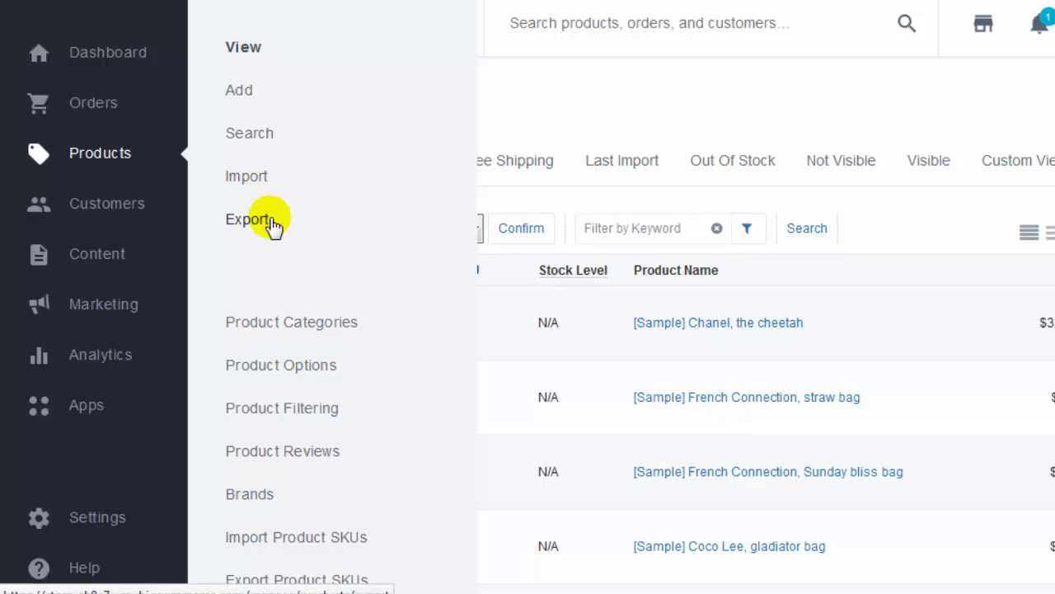
left_click(354, 328)
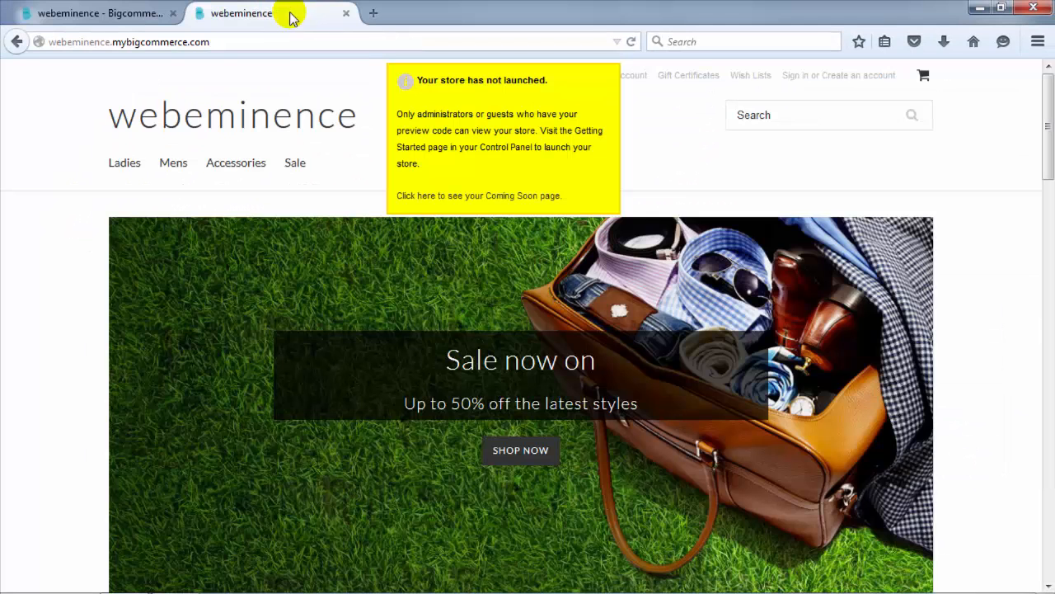
- Compare the storefront's Ladies menu with the Ladies subcategories in the control panel's Product Categories list
mouse_move(130, 168)
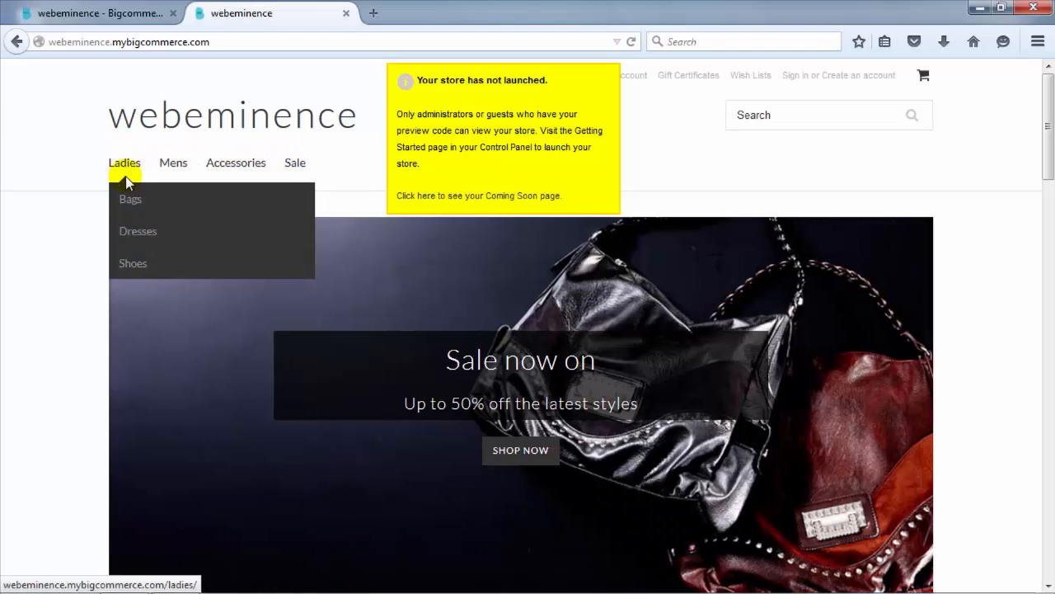
left_click(146, 14)
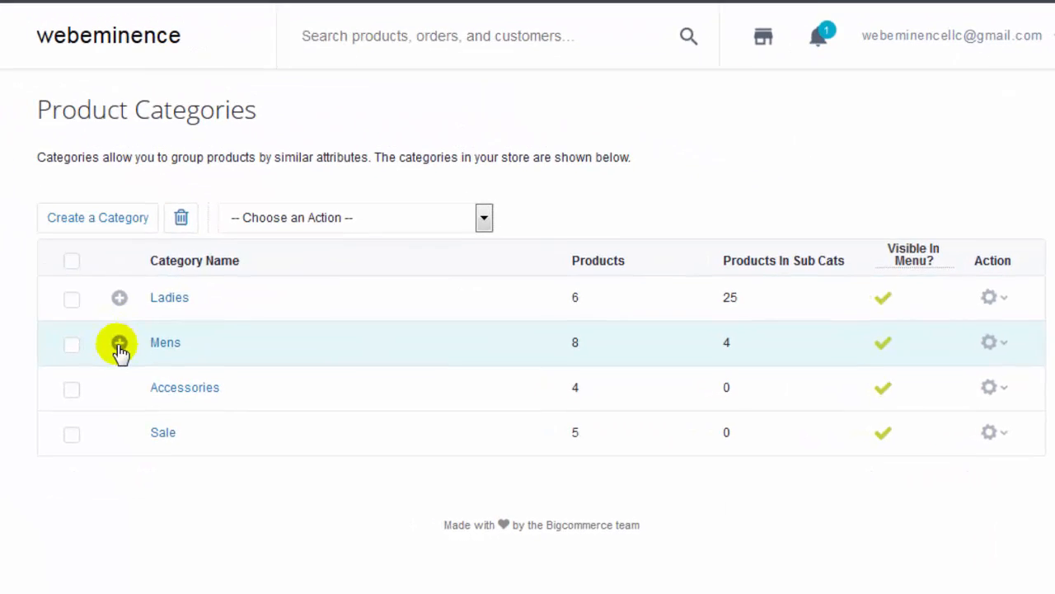
left_click(120, 297)
scroll(117, 297, "down", 2)
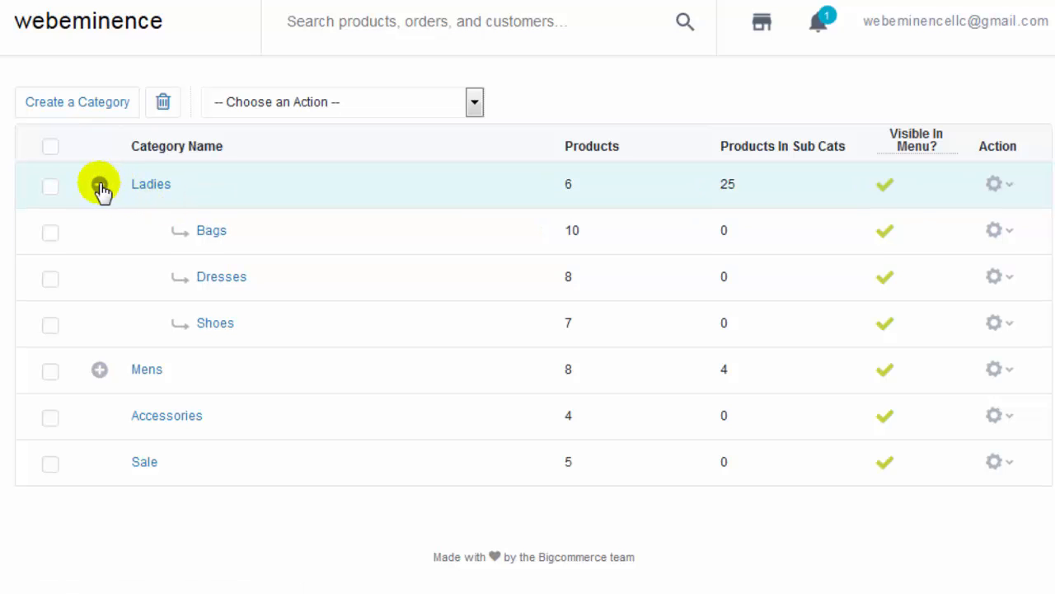
left_click(99, 185)
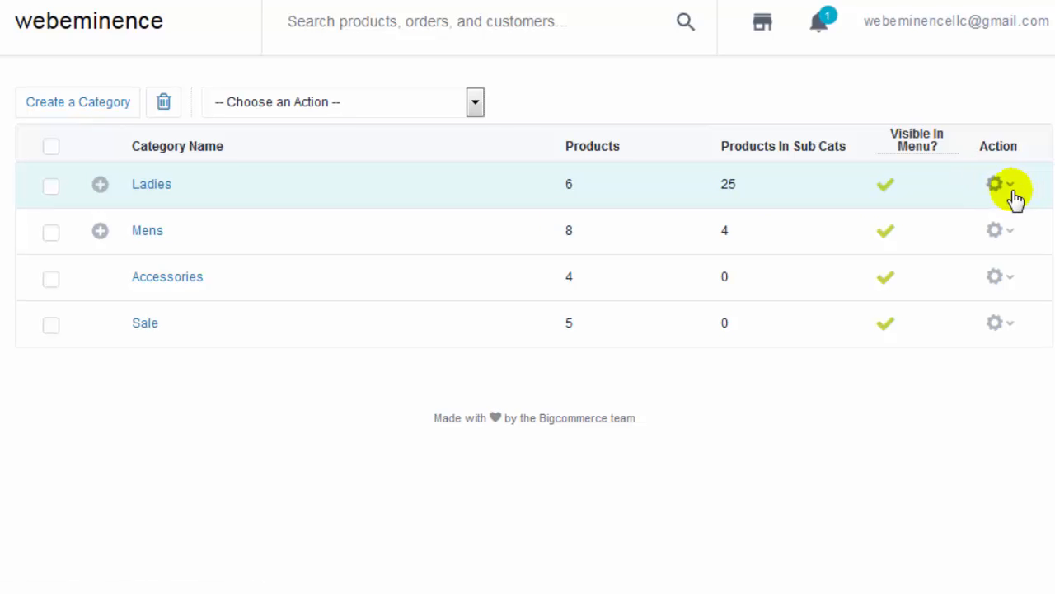
- Open Product Filtering from the product management options and review the feature's description and plan requirement
scroll(767, 157, "up", 2)
mouse_move(146, 155)
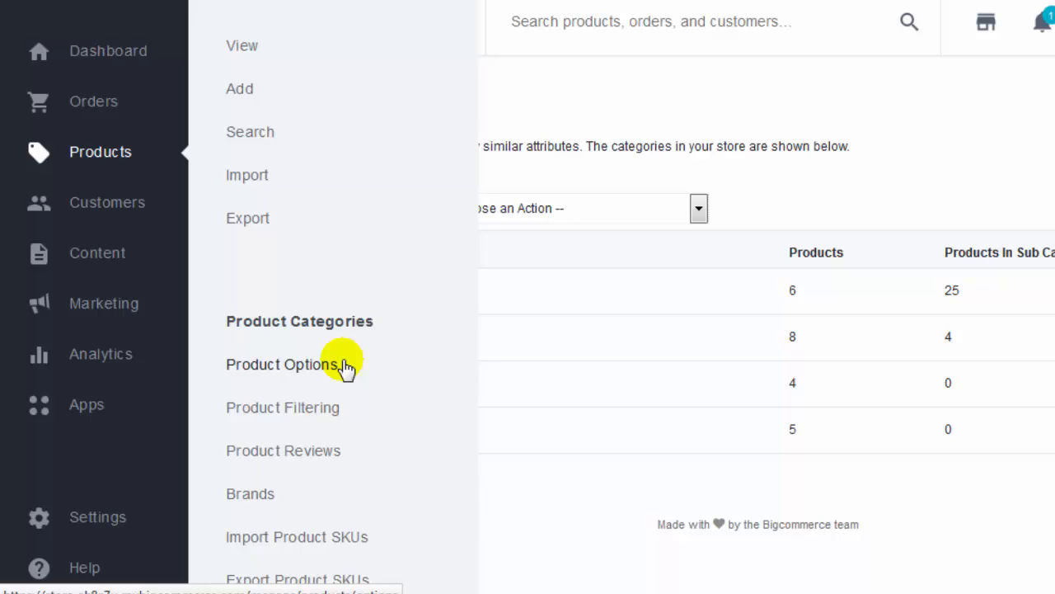
left_click(338, 410)
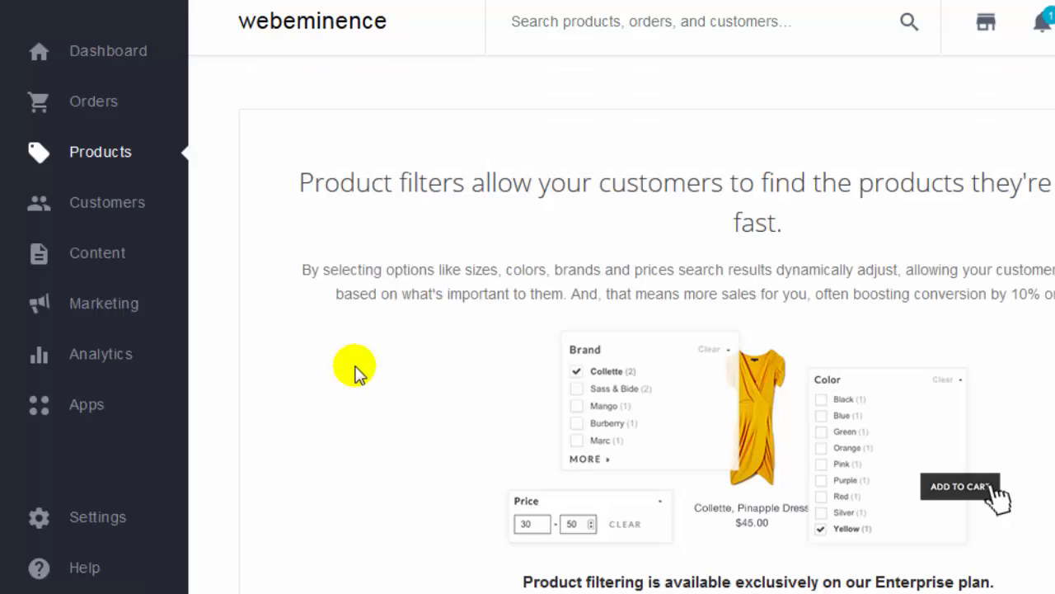
scroll(370, 366, "down", 3)
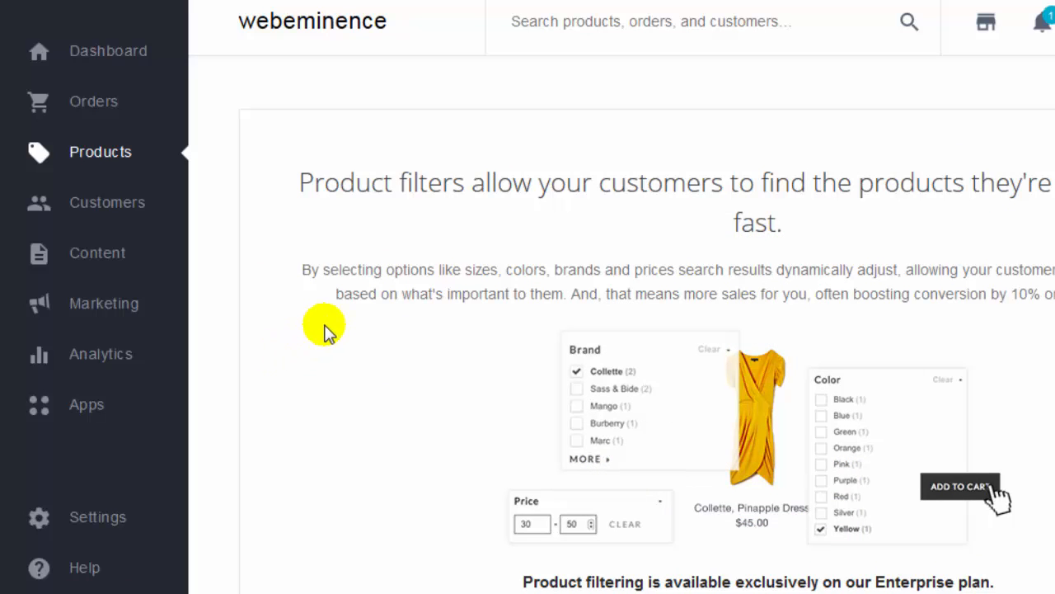
scroll(330, 330, "down", 3)
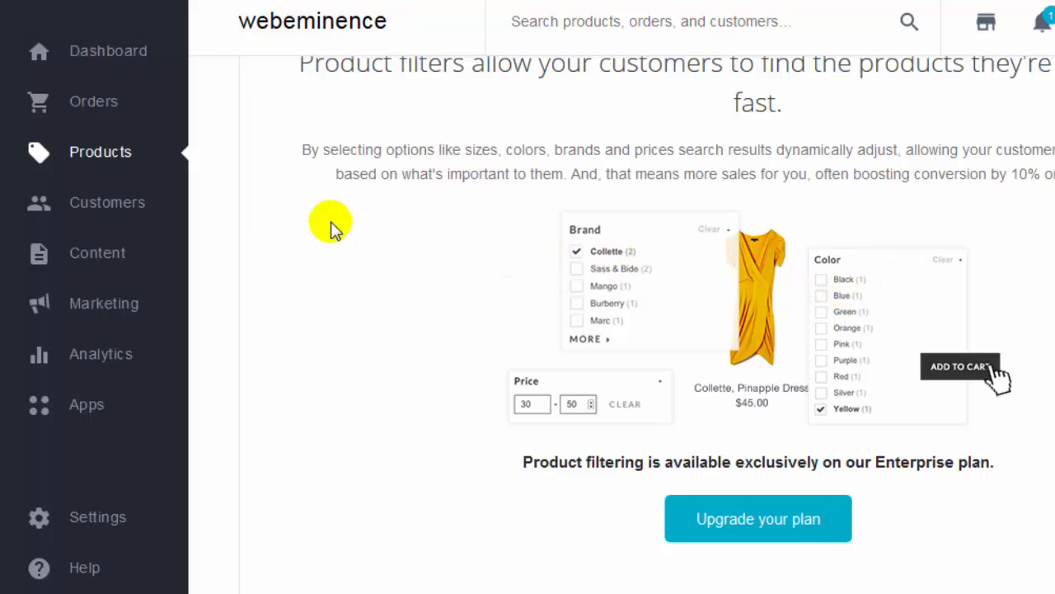
- Open the list of all the store's customers
mouse_move(134, 154)
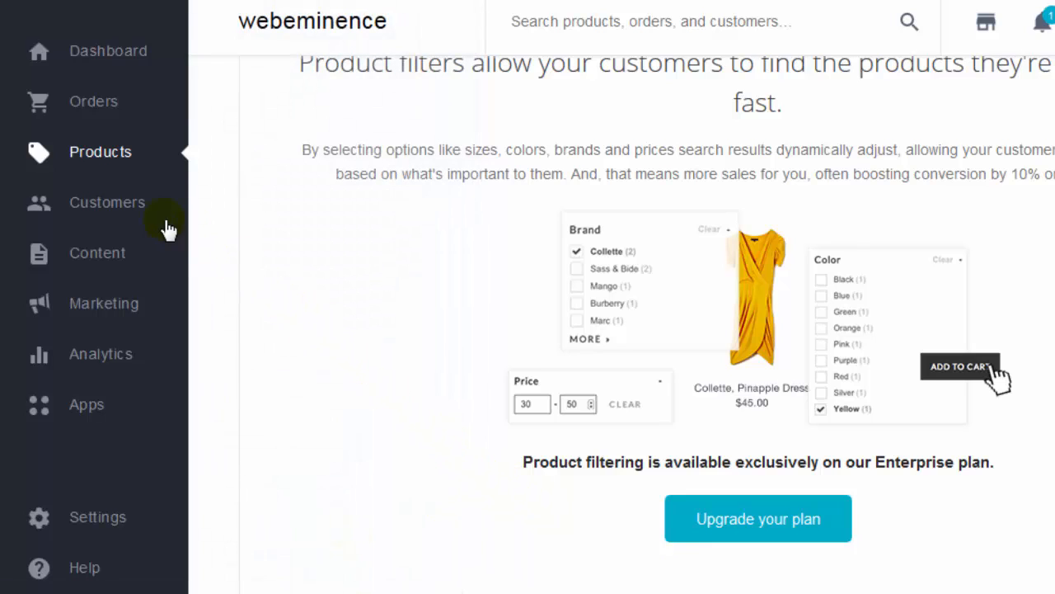
left_click(129, 207)
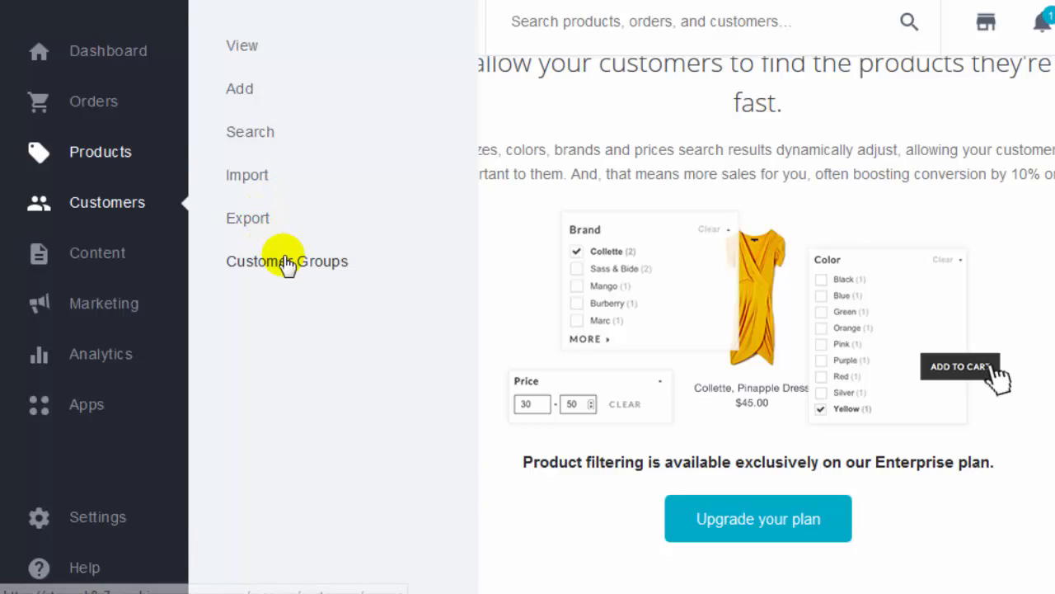
left_click(250, 50)
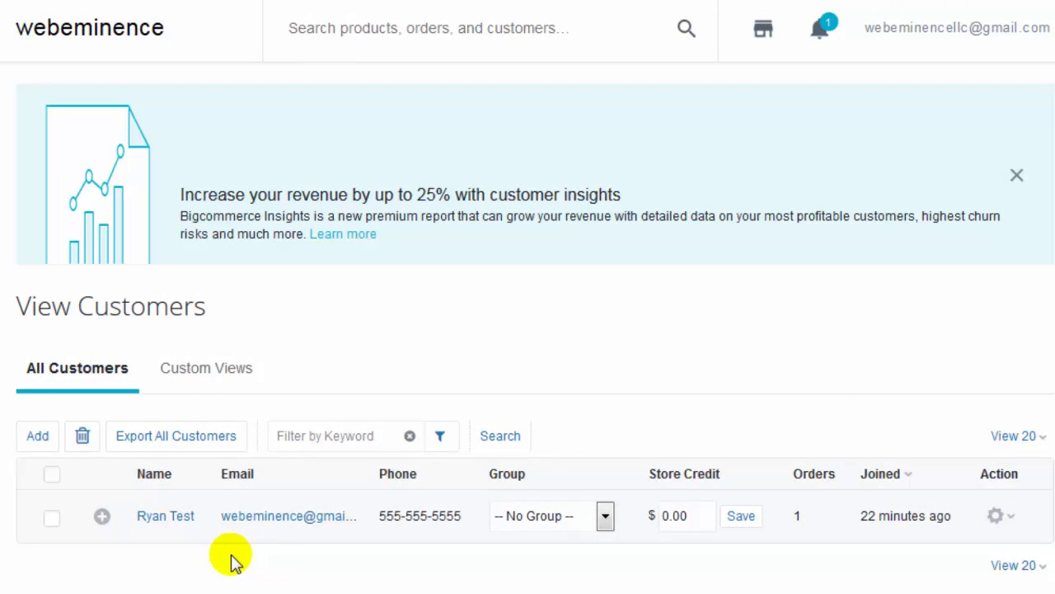
- Open the listed customer's record and review the contact details, store credit, review email, tax exemption and password settings
left_click(173, 521)
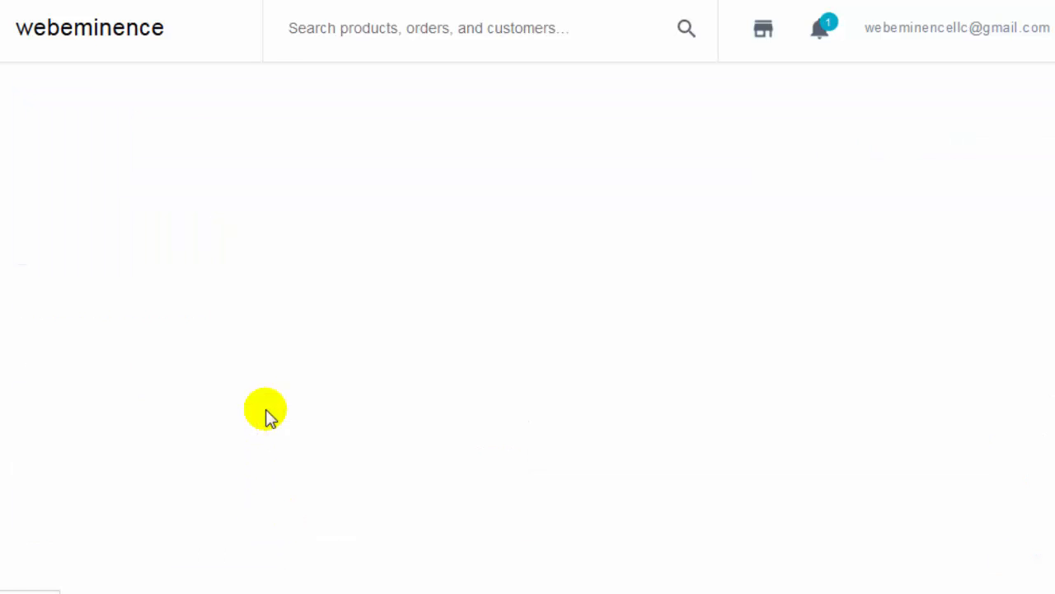
scroll(111, 415, "down", 2)
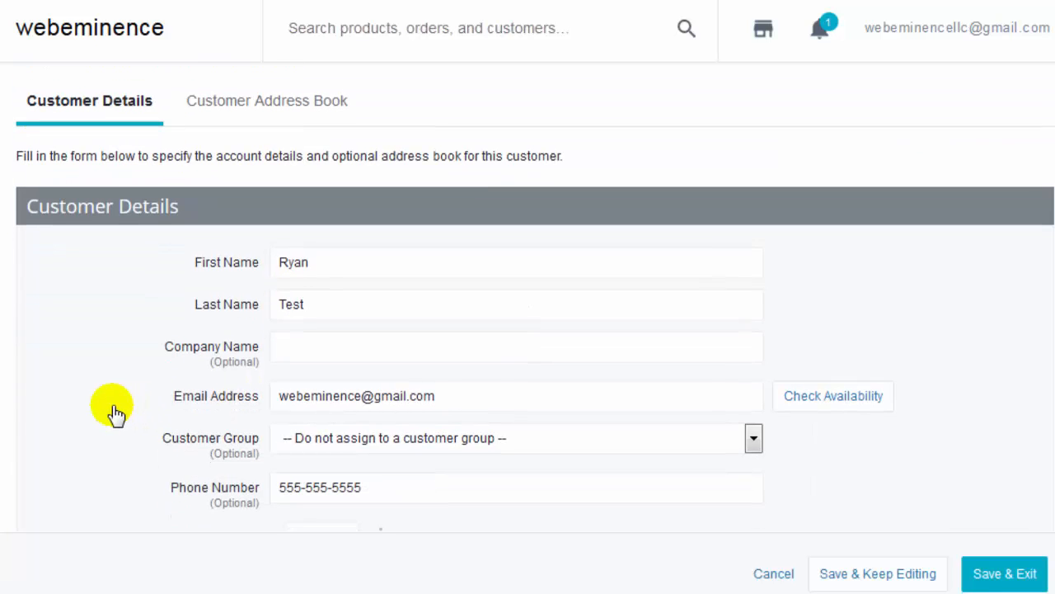
scroll(113, 410, "down", 4)
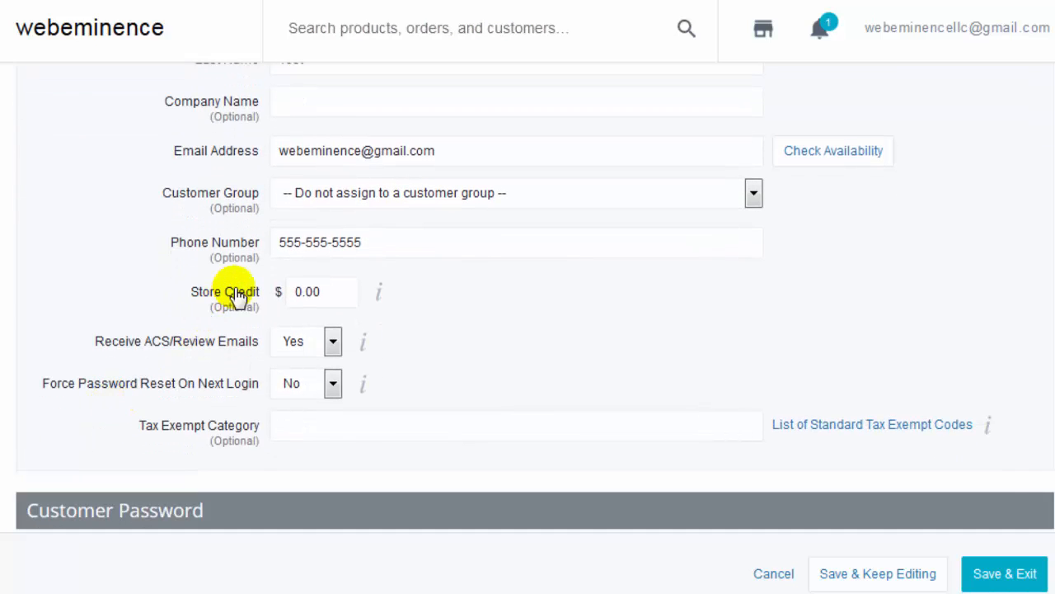
left_click(320, 293)
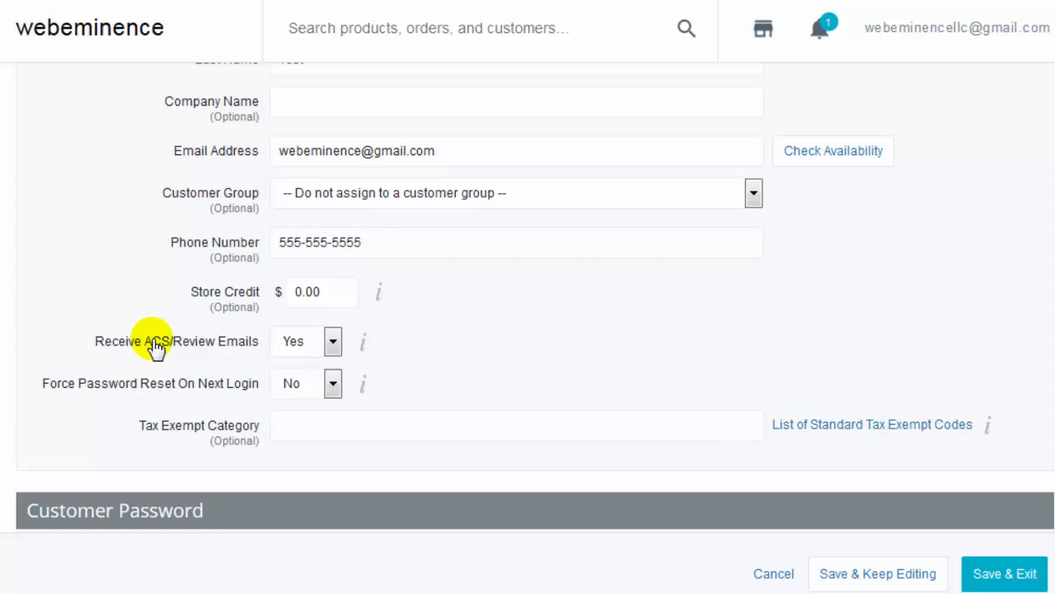
scroll(156, 346, "down", 3)
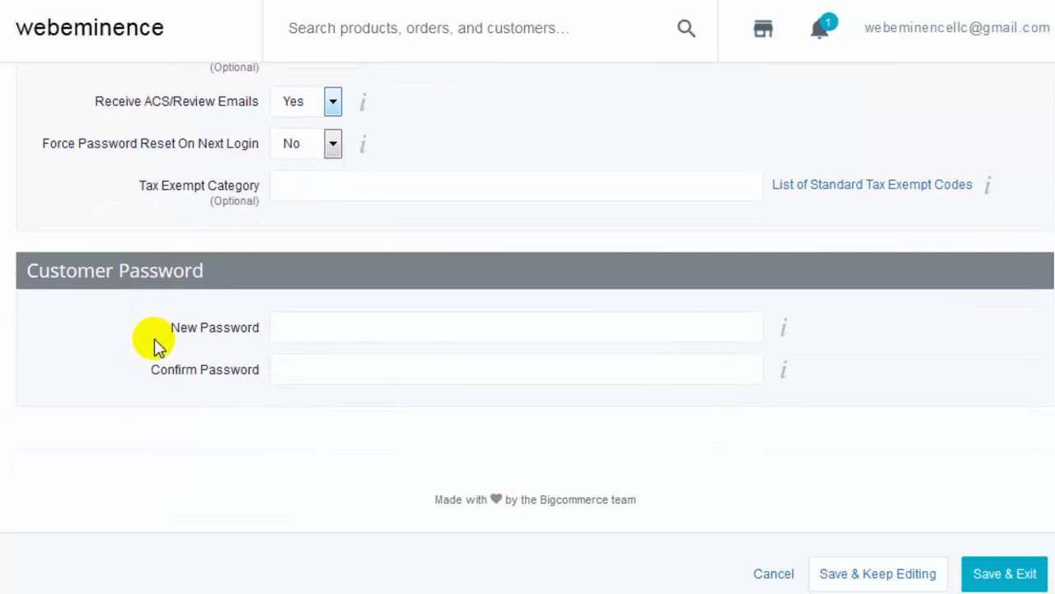
scroll(157, 347, "up", 3)
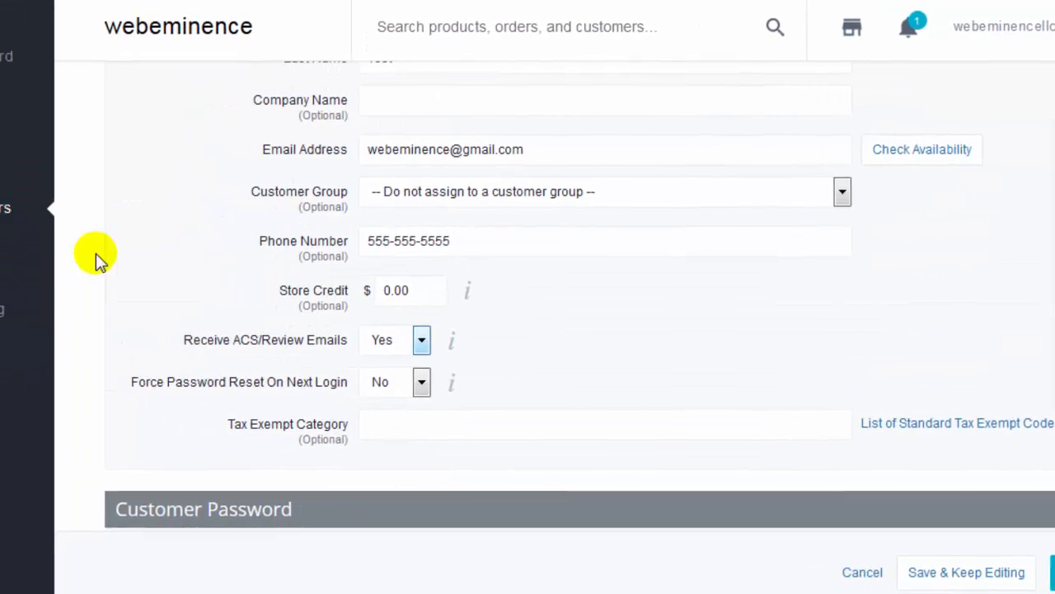
- Open the store's web pages list and open the Shipping & Returns page for editing
left_click(111, 261)
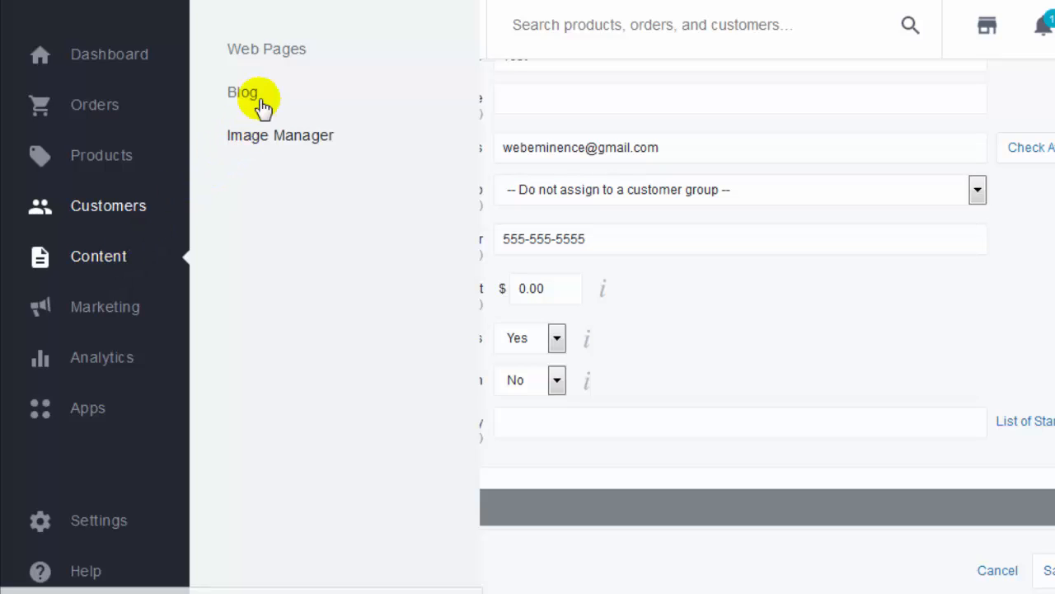
left_click(288, 64)
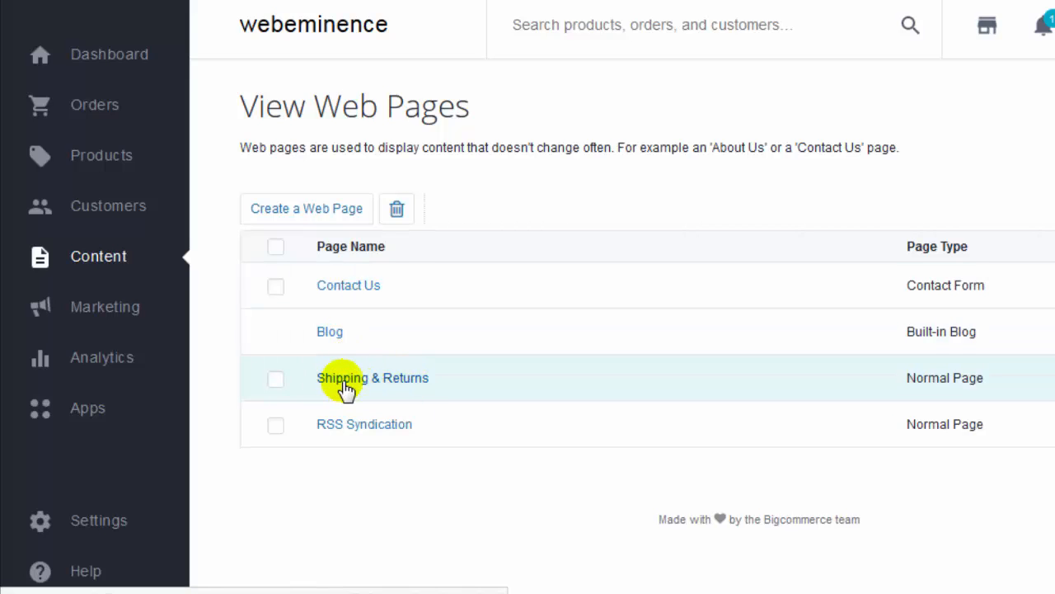
left_click(345, 386)
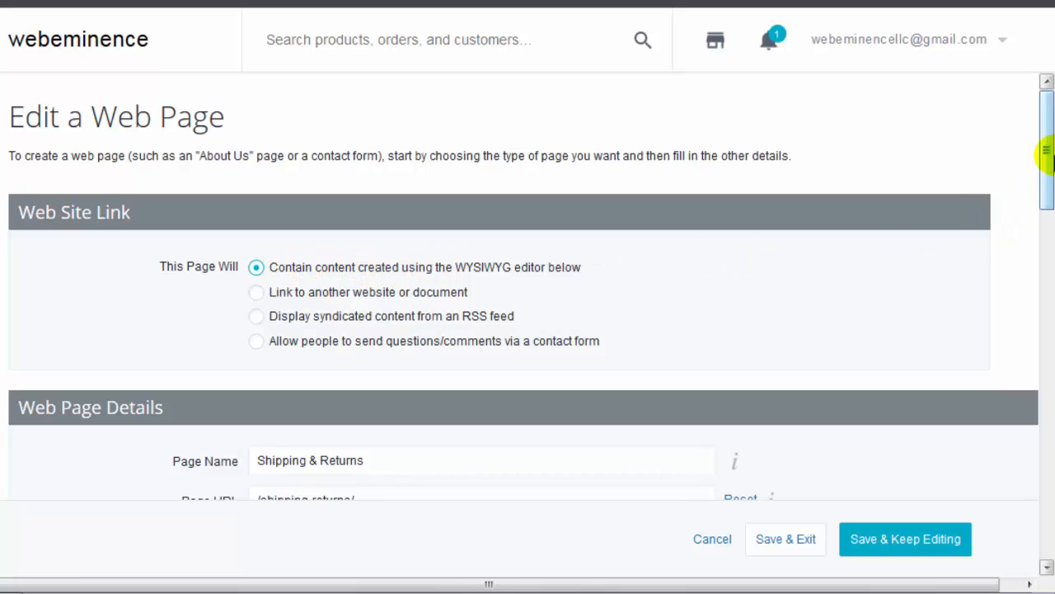
- Review the Shipping & Returns page's type options, name, URL, content editor, mobile version and navigation menu options
mouse_move(1045, 149)
left_mouse_down()
mouse_move(1045, 238)
mouse_move(1044, 157)
left_mouse_up()
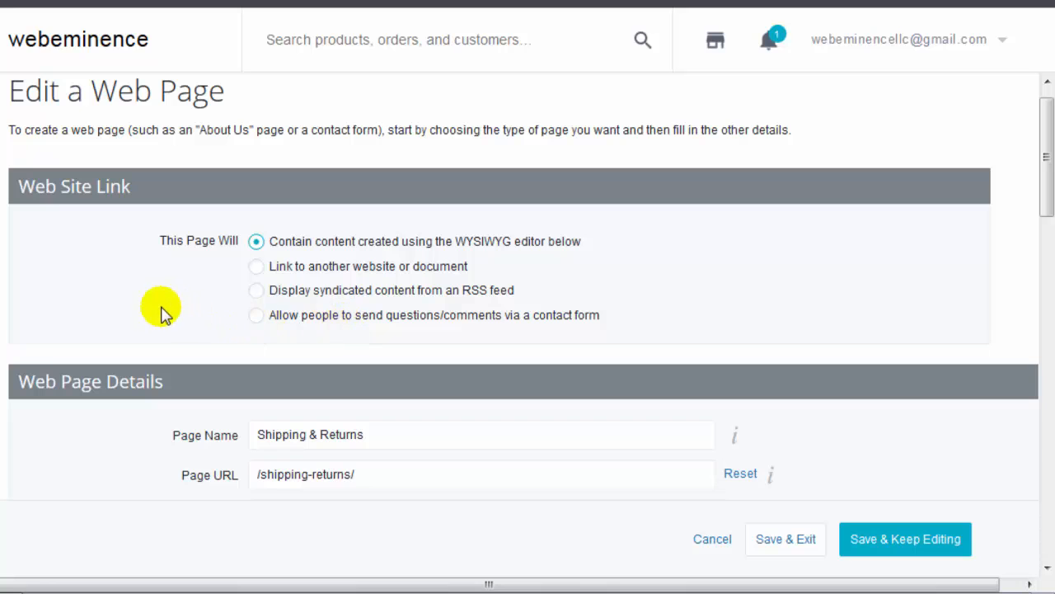
scroll(157, 322, "down", 2)
scroll(141, 336, "down", 2)
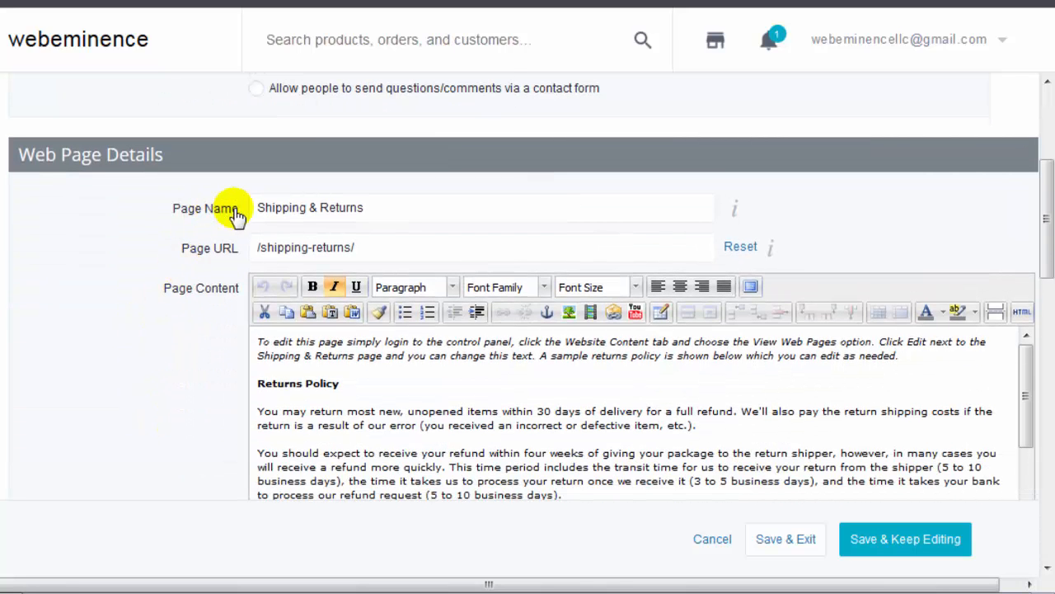
scroll(231, 328, "down", 2)
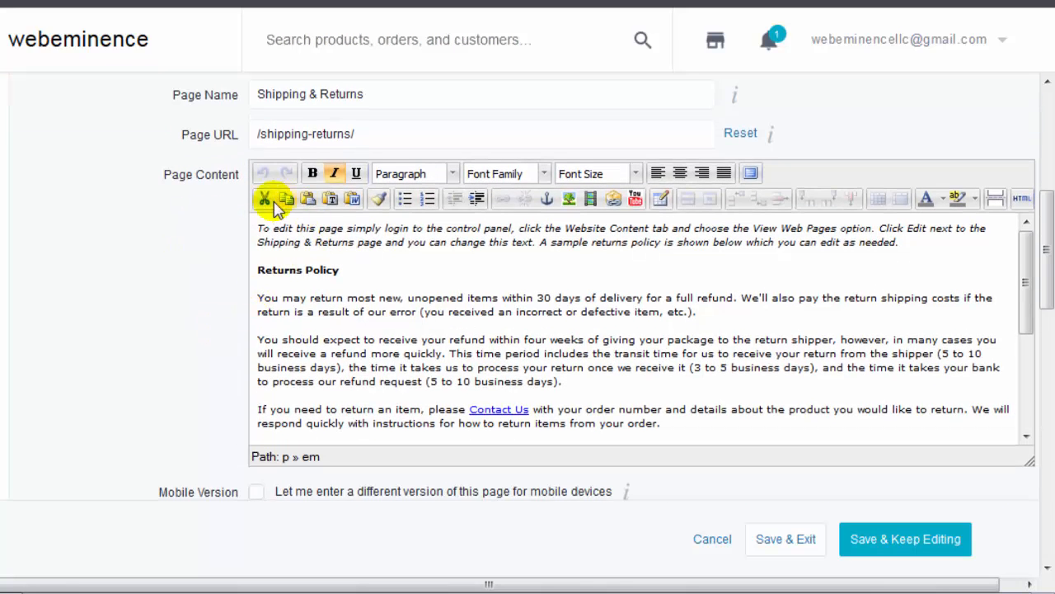
scroll(239, 290, "down", 2)
scroll(184, 358, "down", 4)
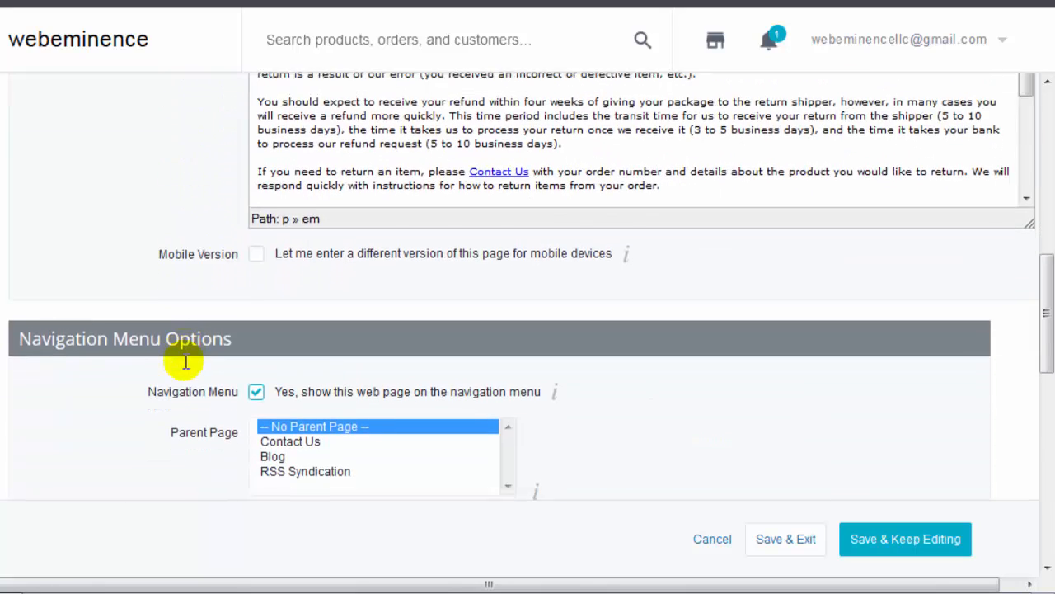
scroll(108, 314, "down", 4)
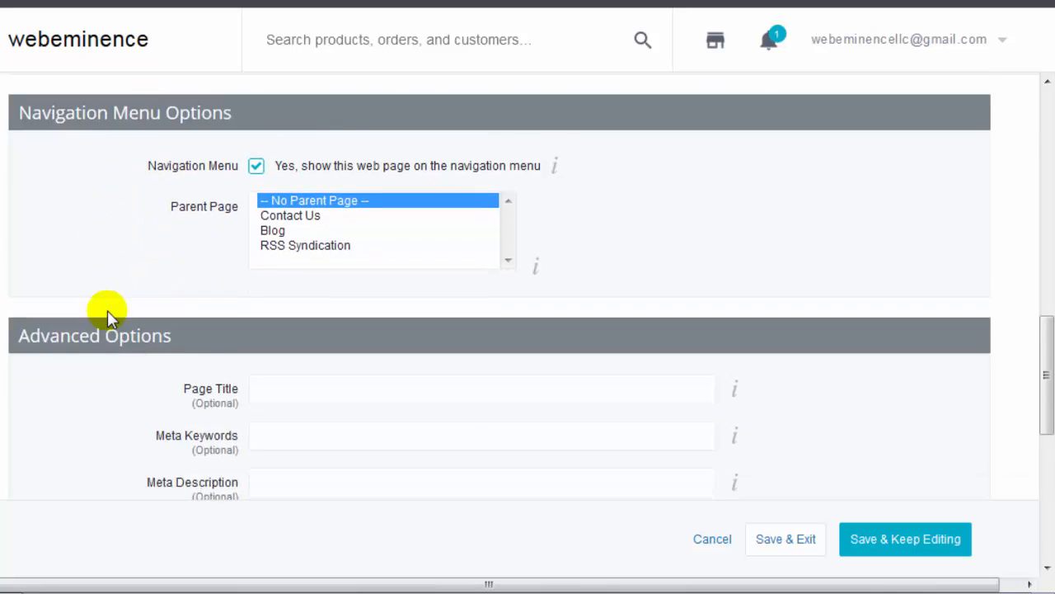
- Review the page's Advanced Options, including the meta fields, home page and customer restriction settings, and the Template Layout File choices
scroll(105, 317, "down", 4)
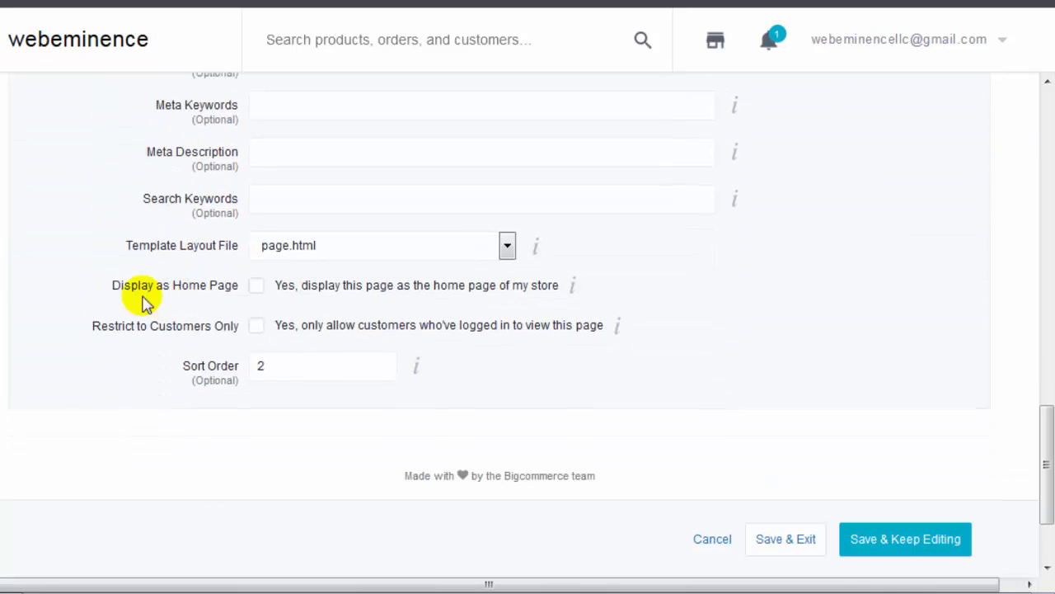
scroll(130, 248, "up", 4)
scroll(130, 249, "up", 1)
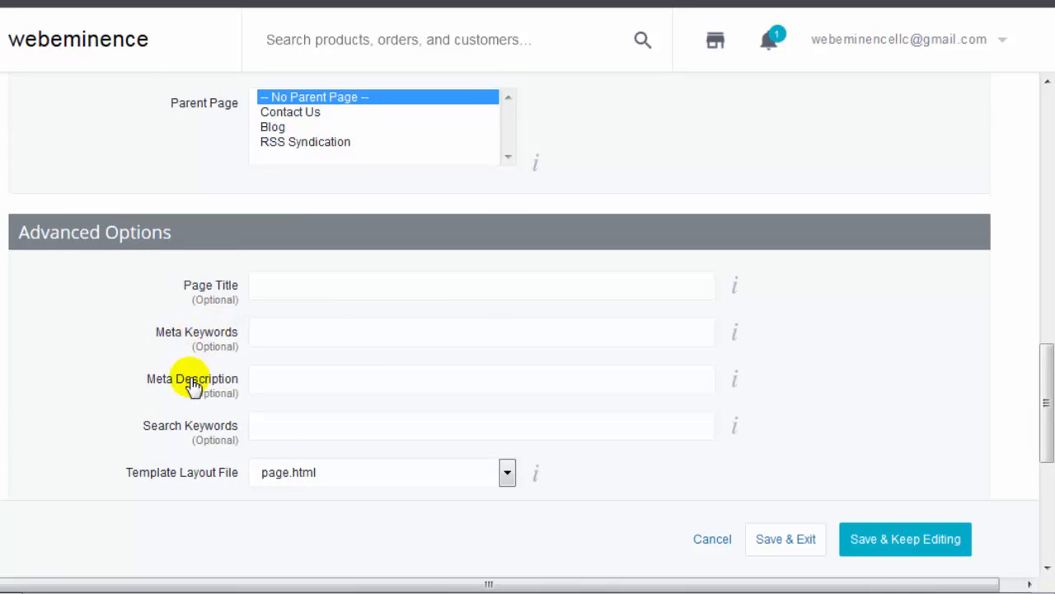
scroll(120, 382, "down", 4)
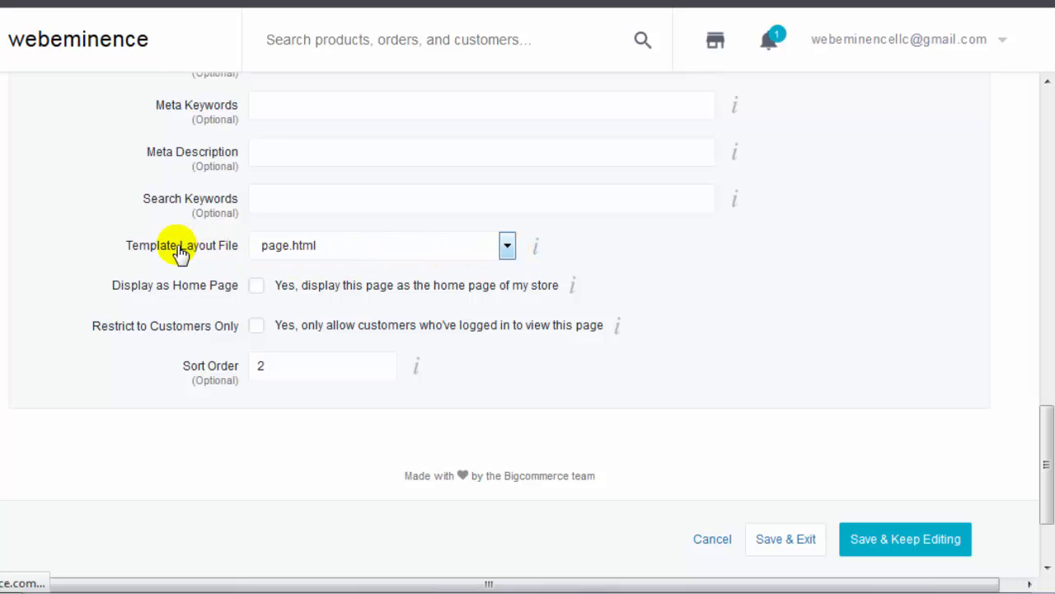
left_click(507, 245)
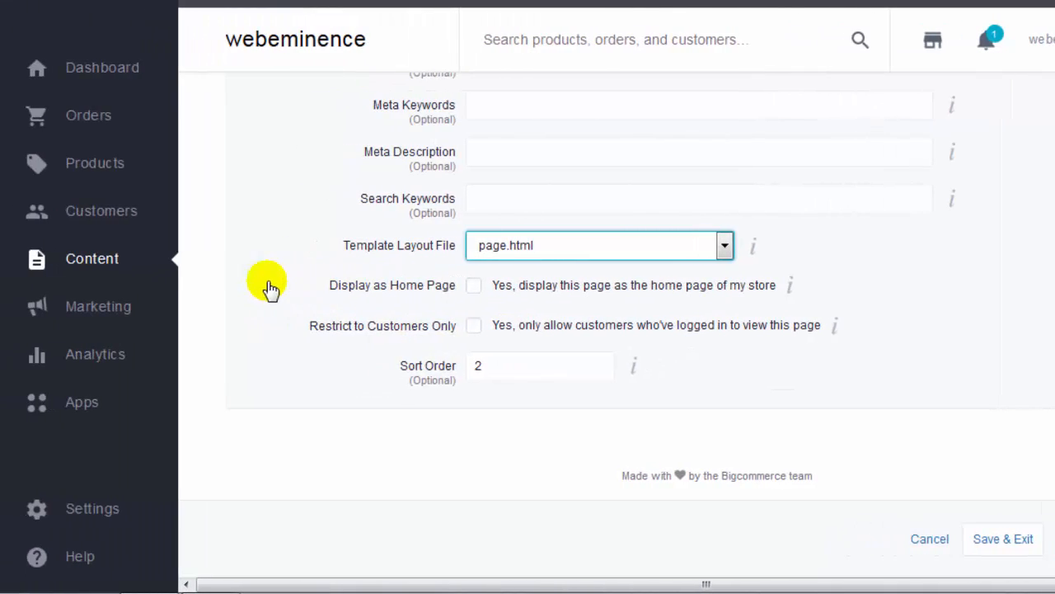
- Open the store's blog and open the post "Your first blog post!" for editing
left_click(116, 268)
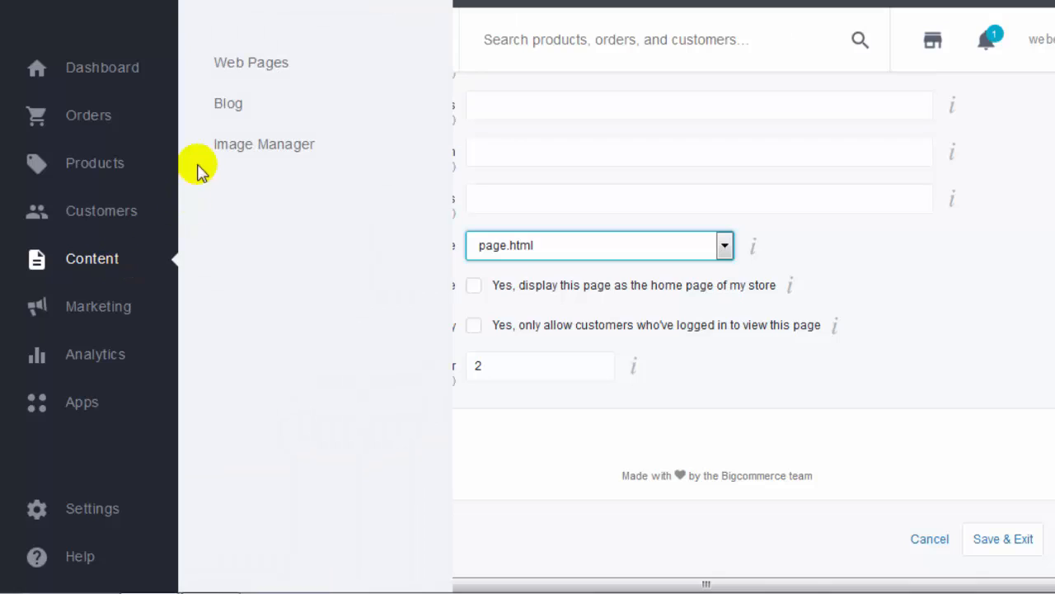
left_click(238, 104)
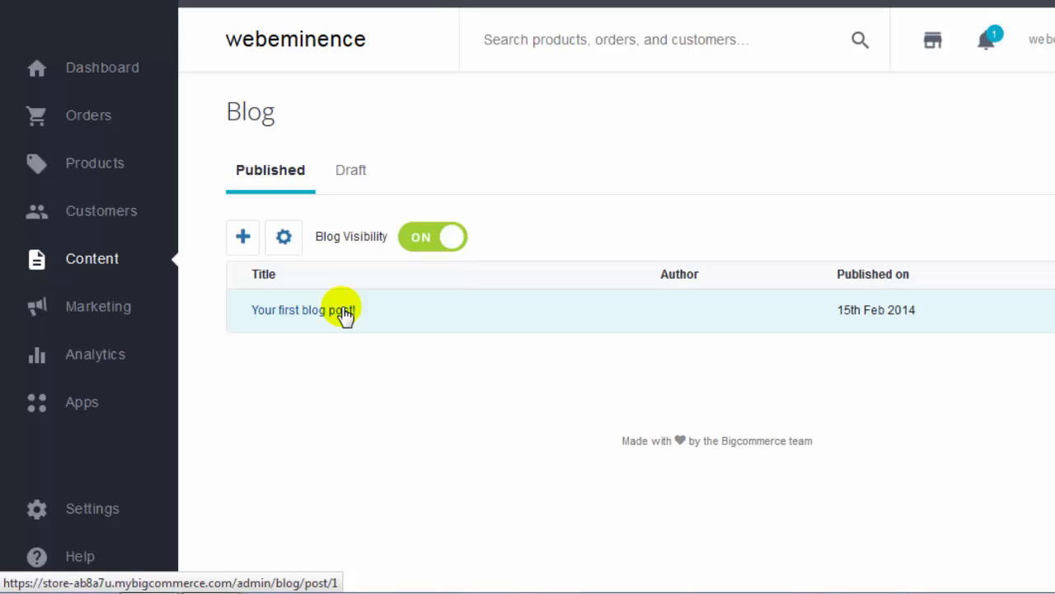
left_click(341, 317)
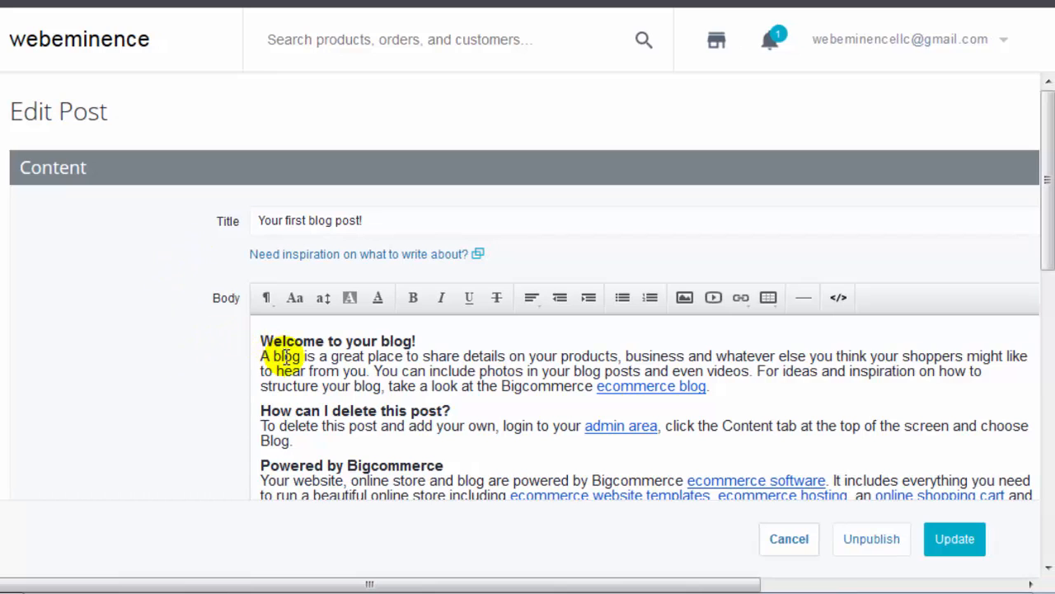
- Review the blog post's body, author, tags, thumbnail image, publication date and SEO settings
scroll(254, 354, "down", 2)
scroll(211, 345, "down", 2)
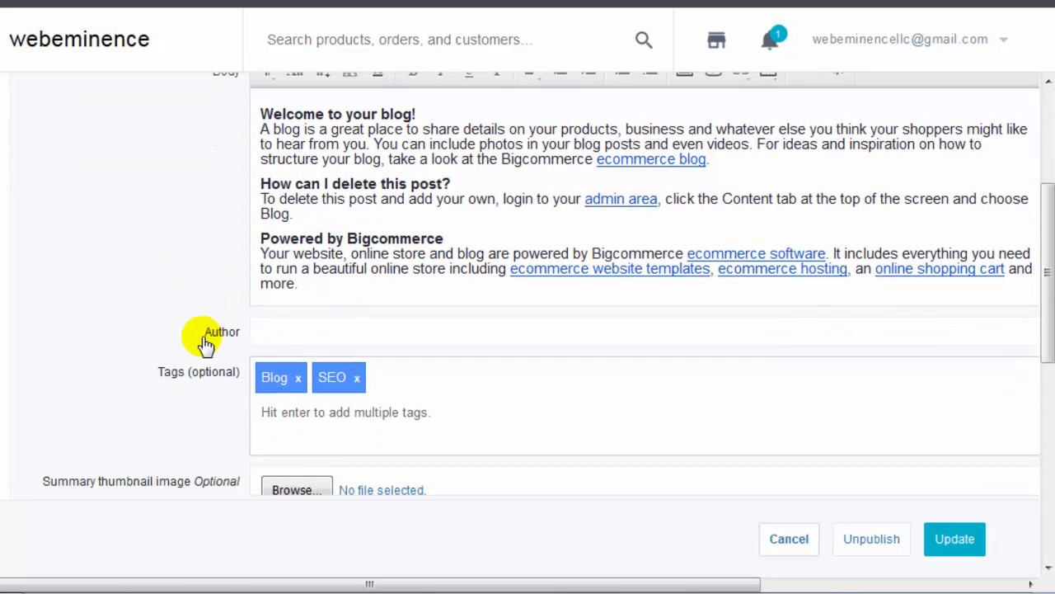
scroll(119, 351, "down", 2)
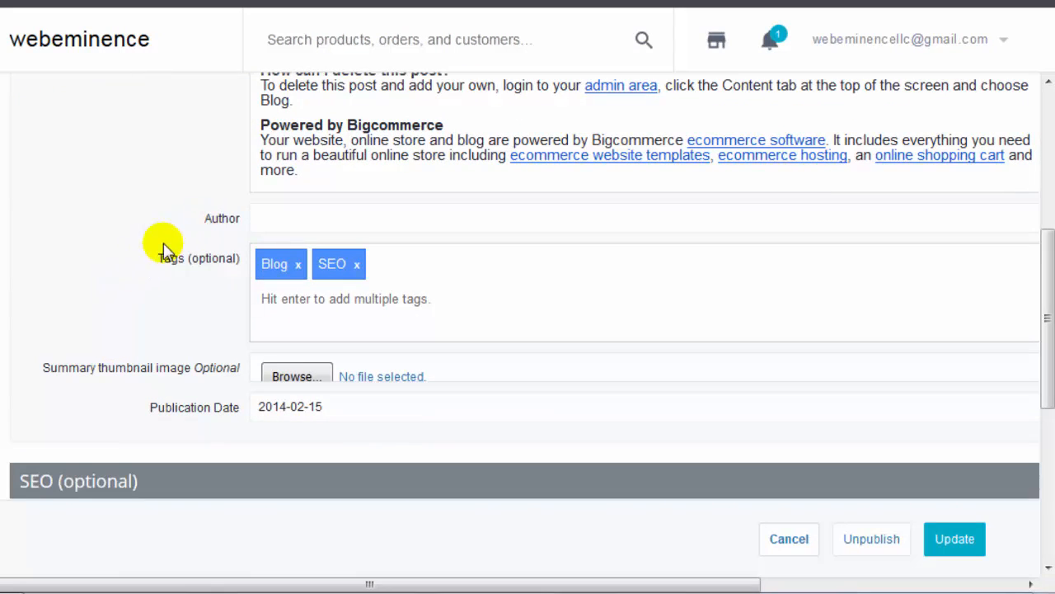
scroll(136, 288, "down", 2)
scroll(136, 287, "down", 4)
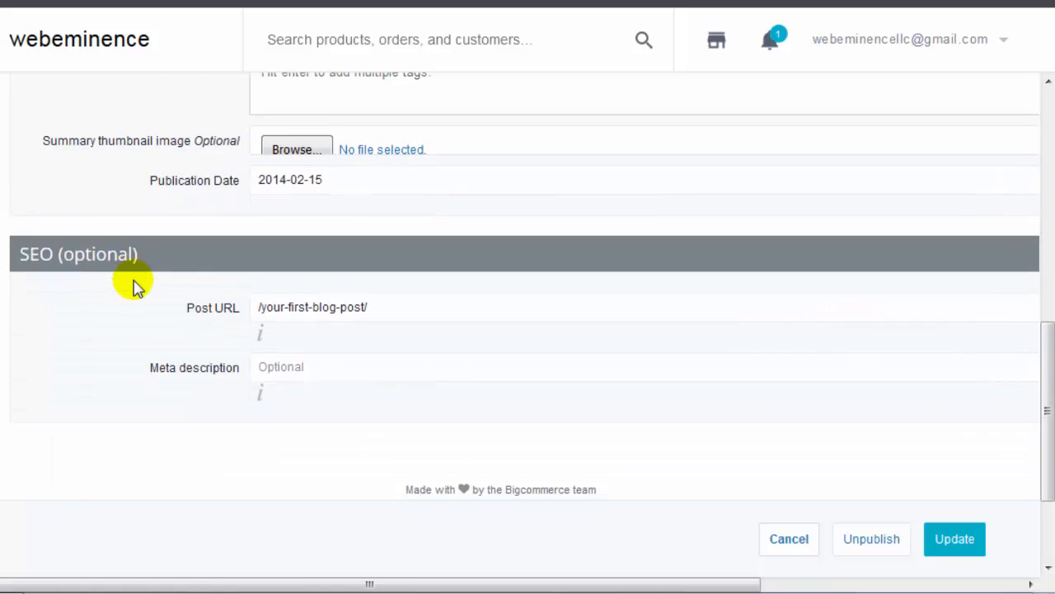
- Return to the start of the blog post and open the store's Image Manager
scroll(136, 287, "up", 2)
scroll(126, 283, "up", 8)
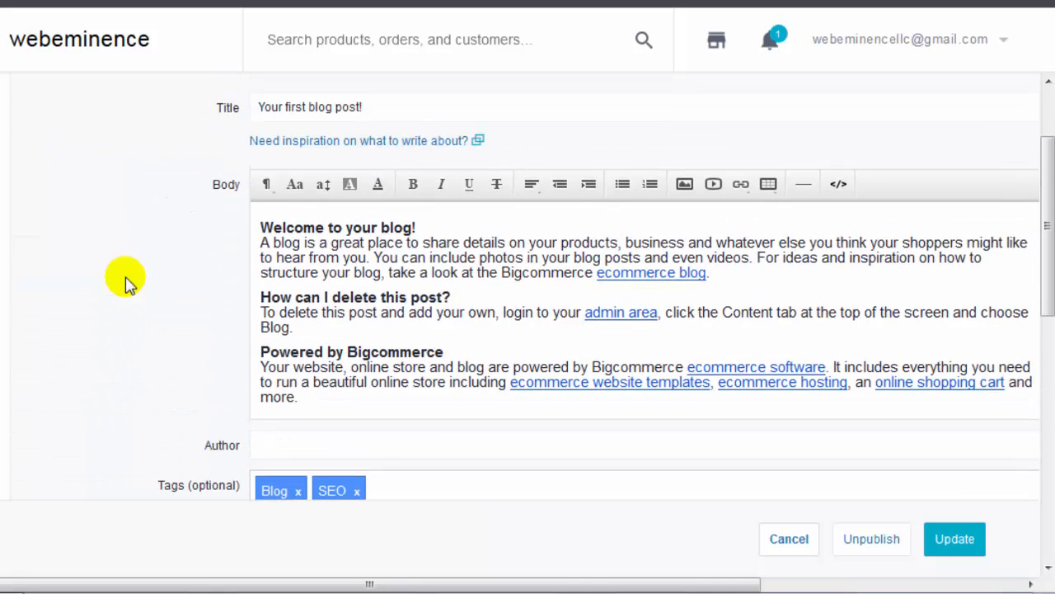
scroll(126, 283, "up", 2)
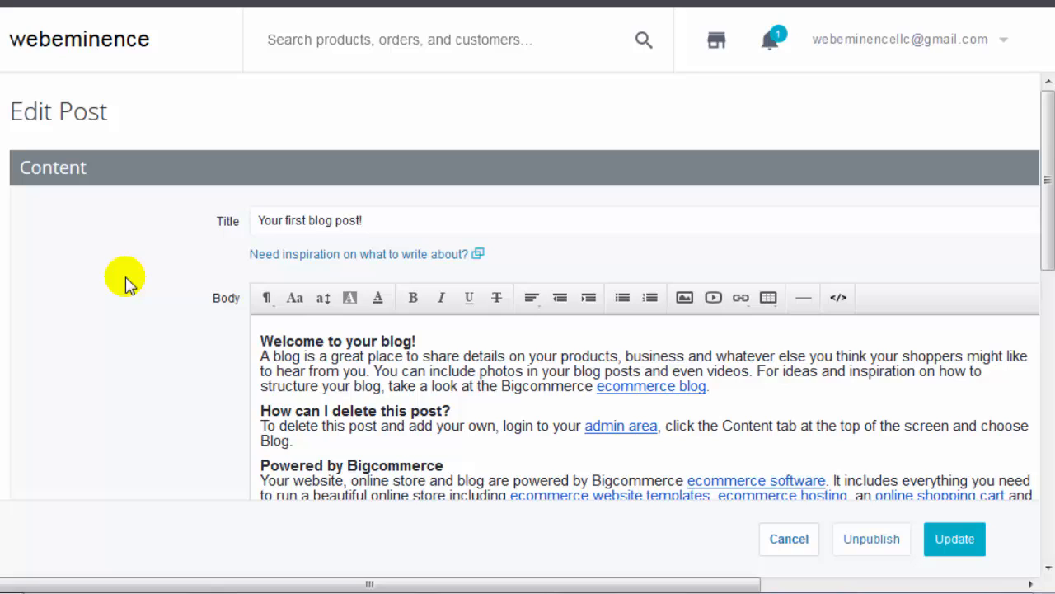
left_click(117, 261)
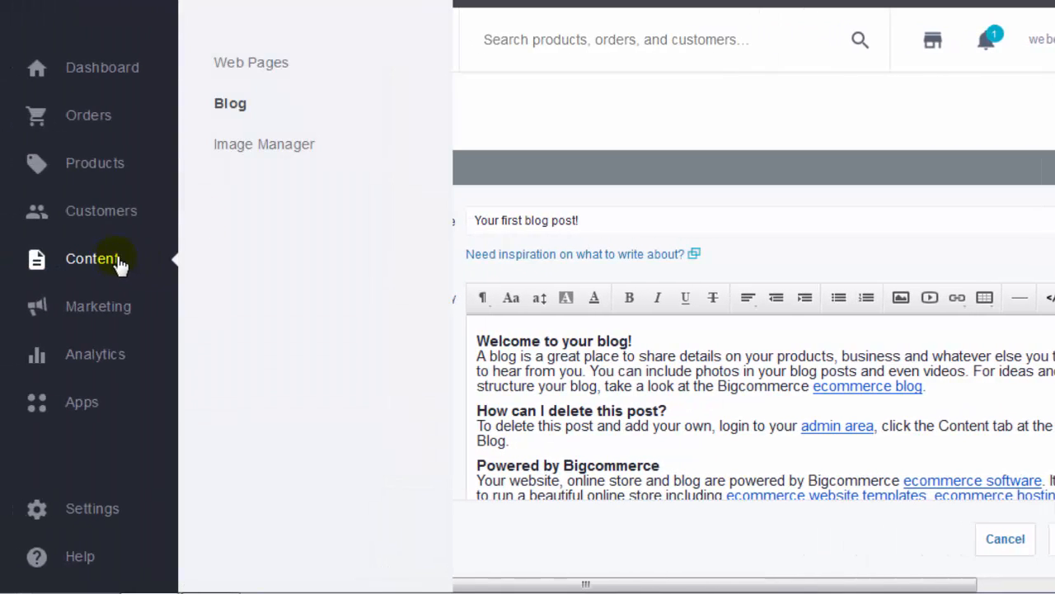
left_click(262, 147)
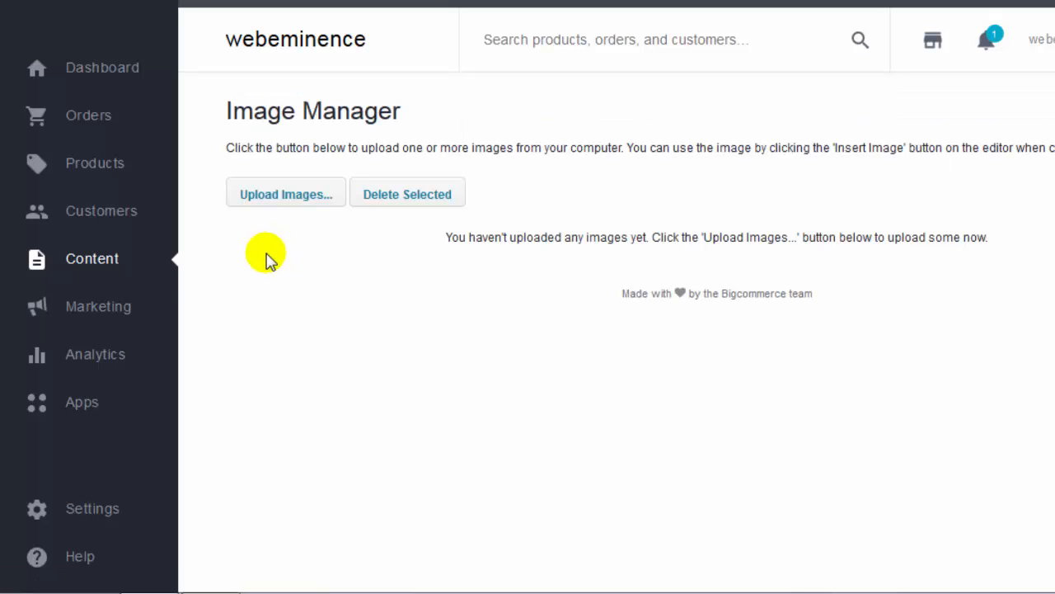
- Start an image upload in the Image Manager, select Chrysanthemum.jpg as the file, and cancel the upload
left_click(132, 283)
left_click(301, 205)
left_click(547, 291)
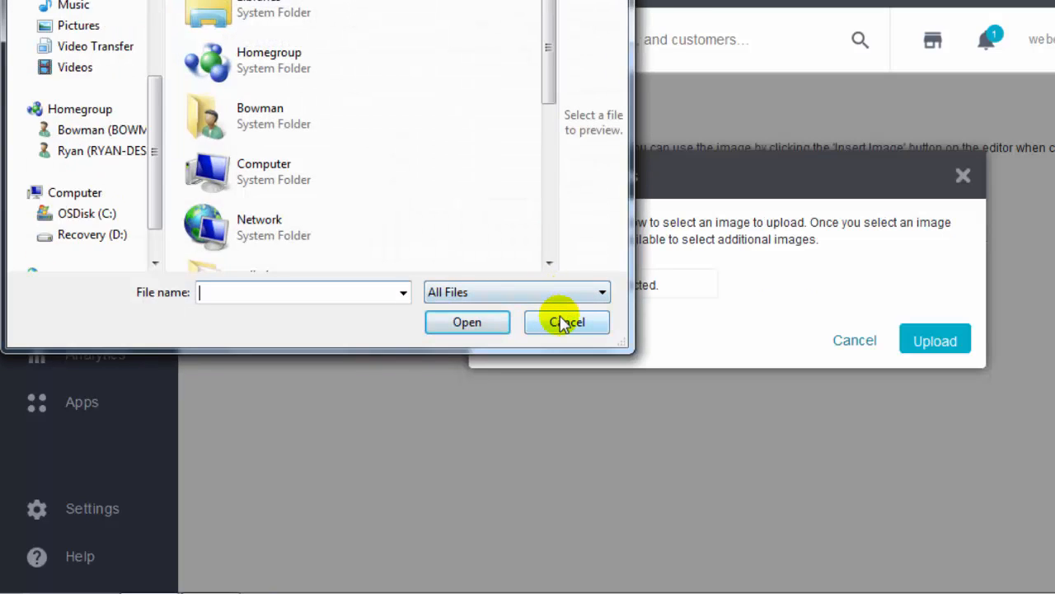
left_click(563, 322)
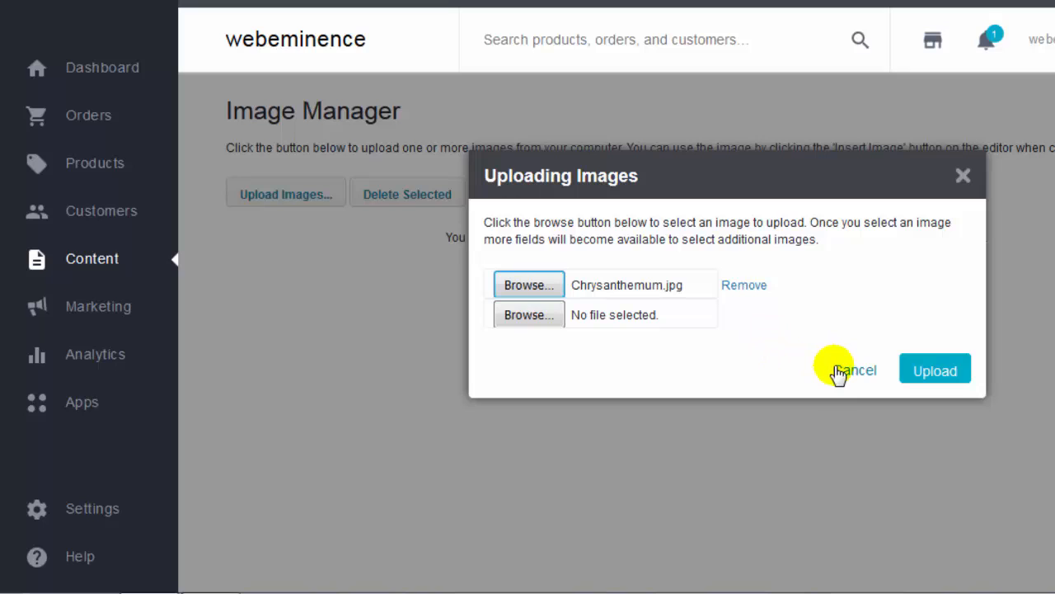
left_click(859, 379)
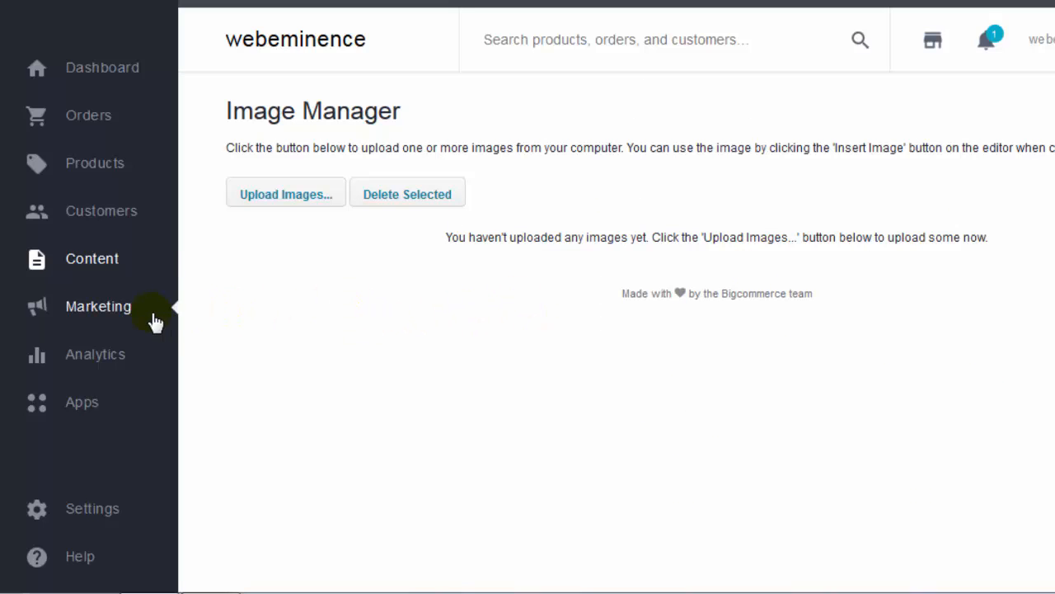
- Open the Home Page Carousel settings and review the slide text, preview image, swap interval, slide order and social media options
left_click(124, 313)
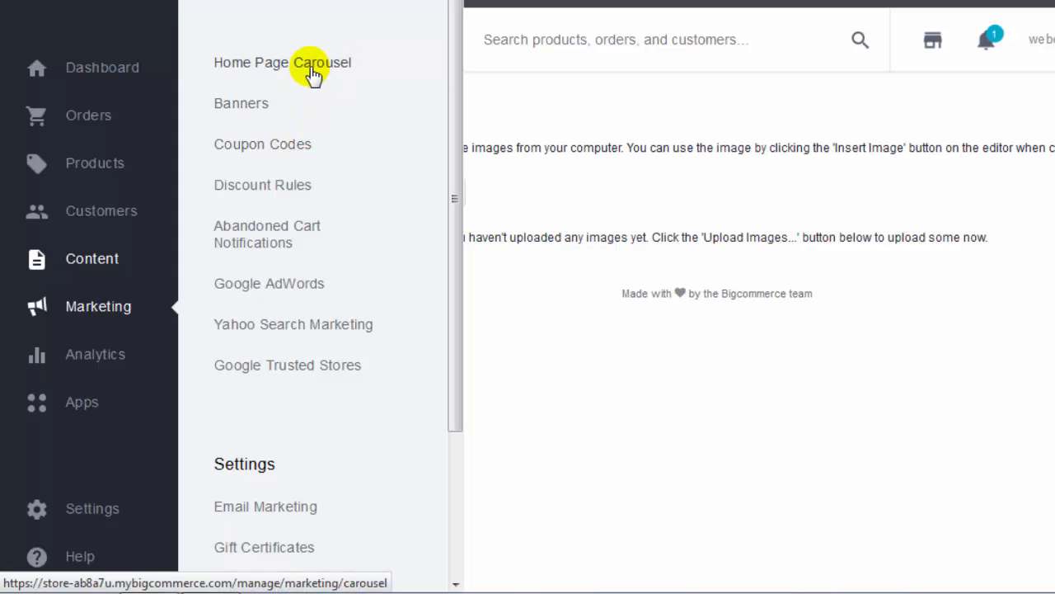
left_click(346, 73)
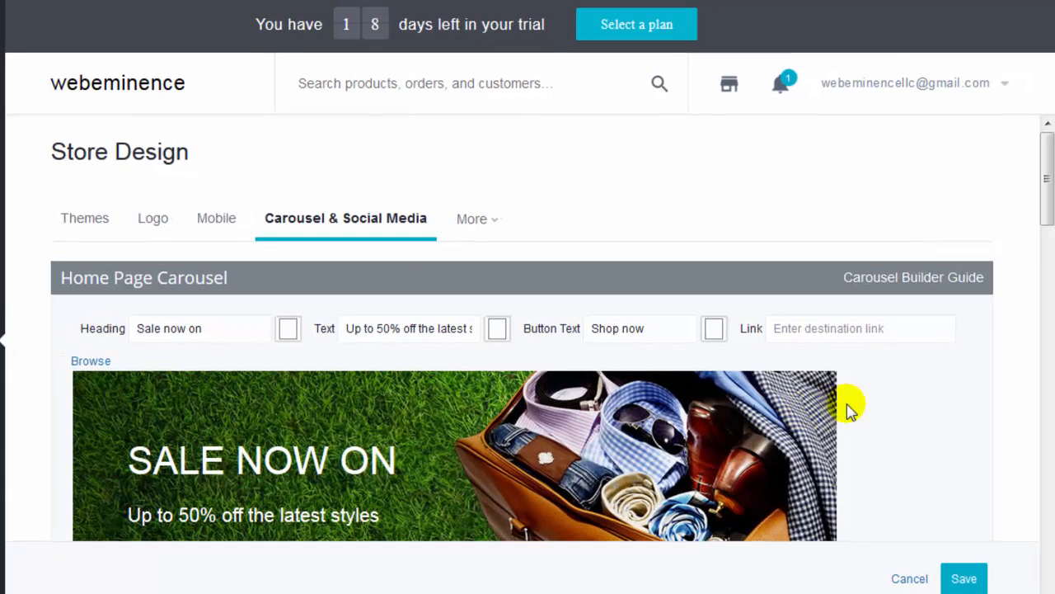
scroll(860, 392, "down", 3)
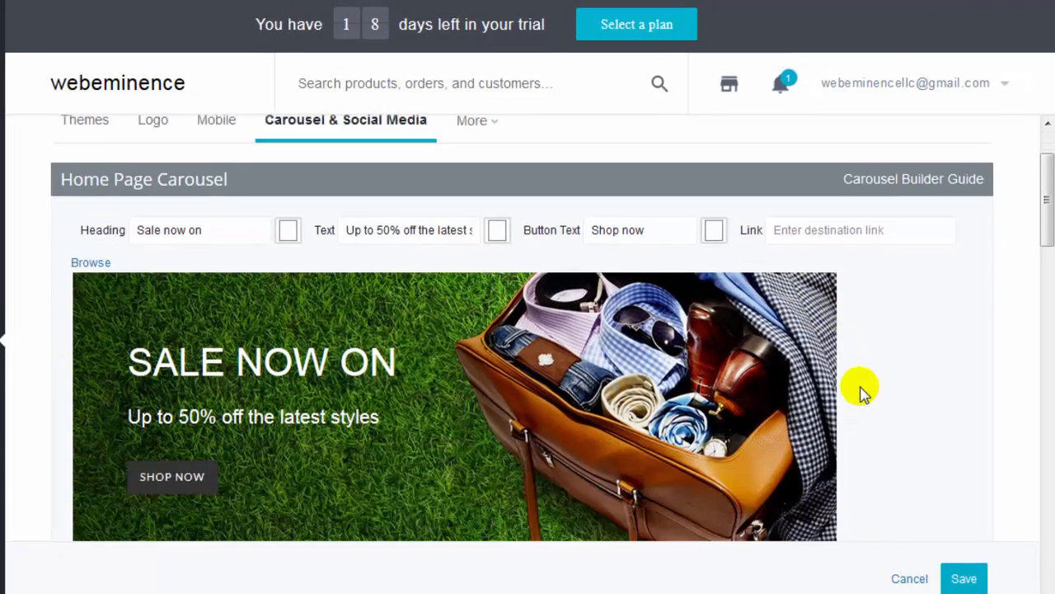
scroll(860, 392, "down", 5)
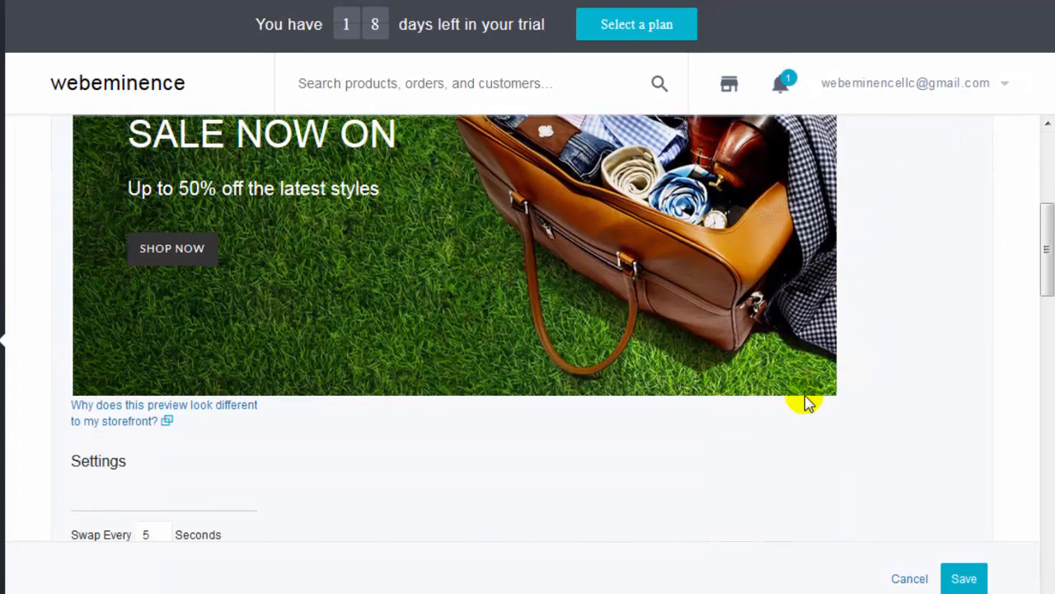
scroll(795, 397, "down", 1)
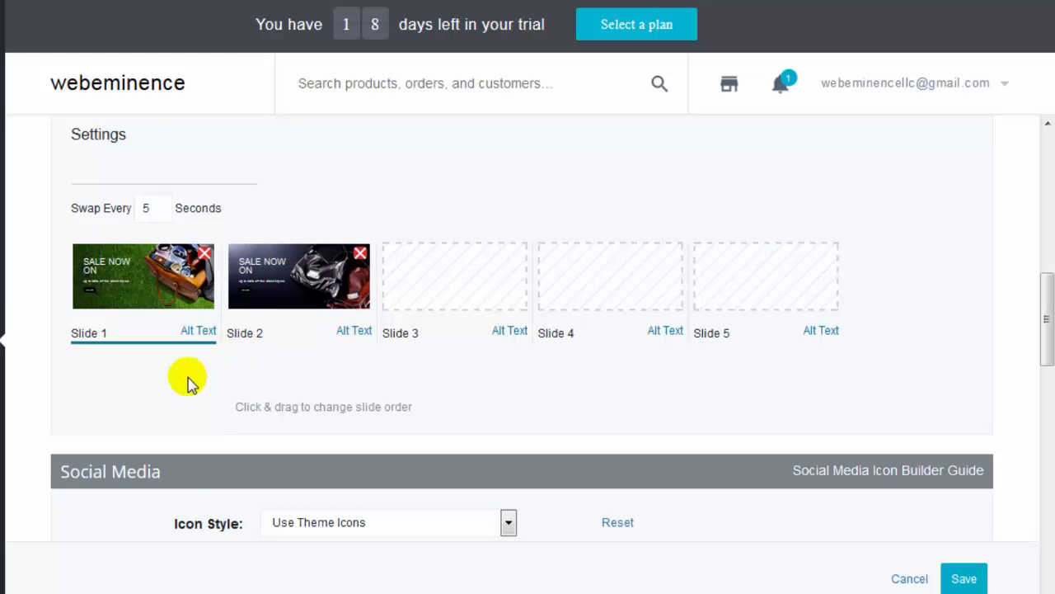
scroll(187, 377, "down", 4)
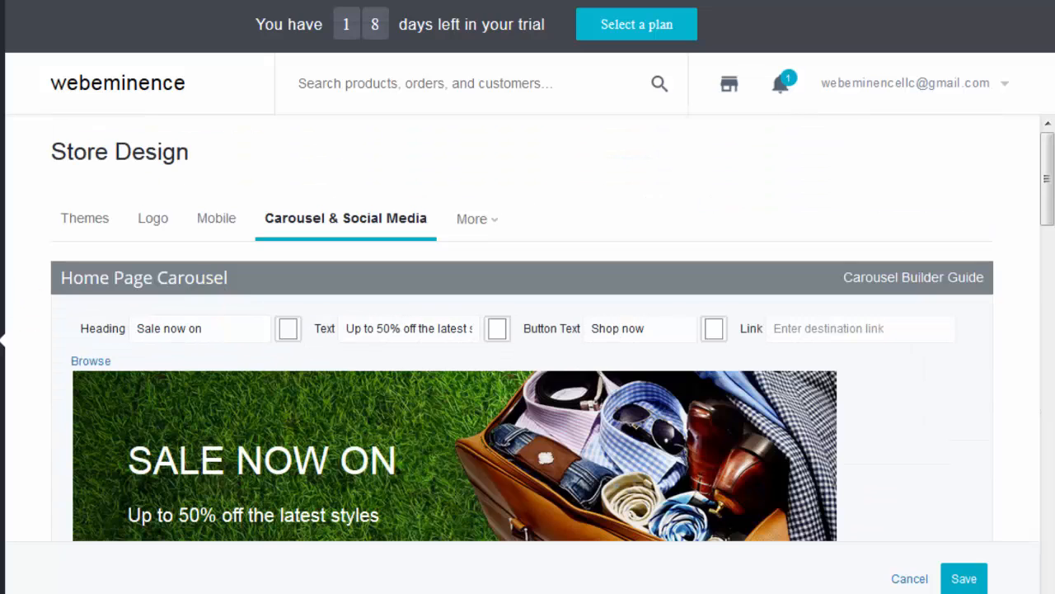
- View the store's marketing banners and open the list of coupon codes
left_click(129, 339)
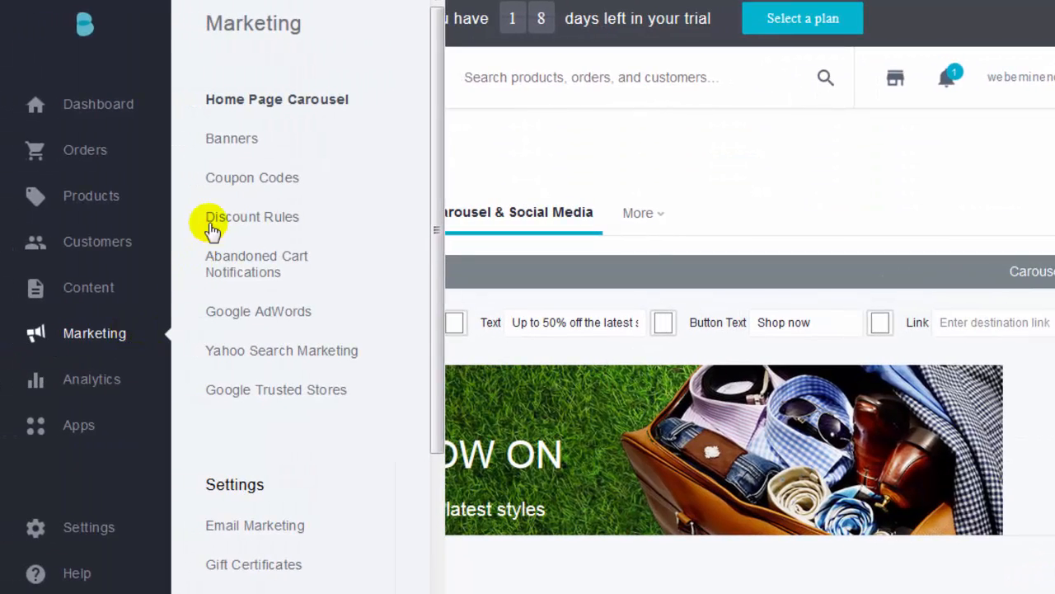
left_click(245, 136)
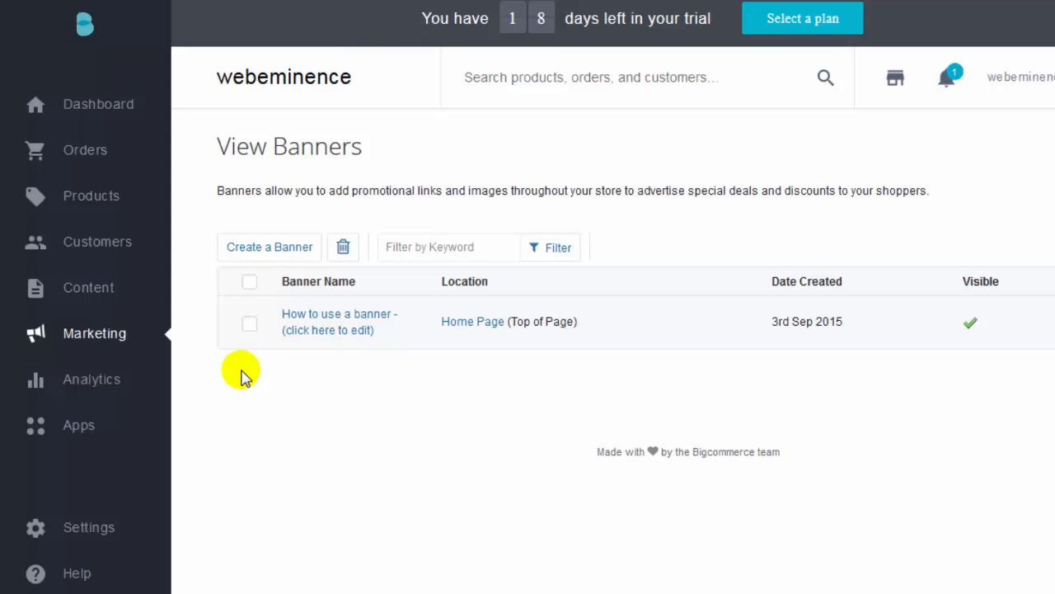
left_click(113, 344)
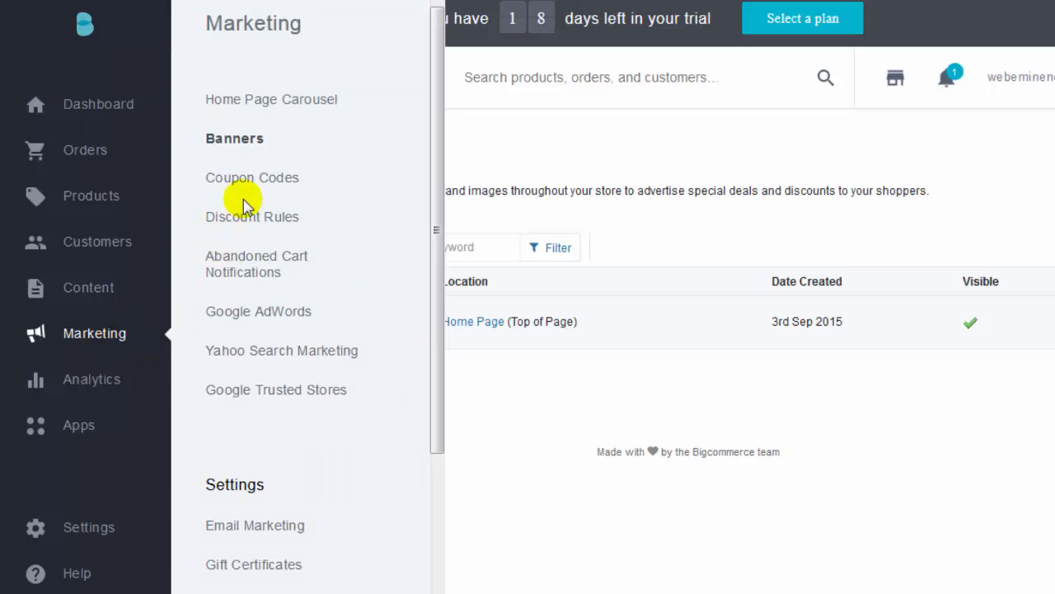
left_click(262, 183)
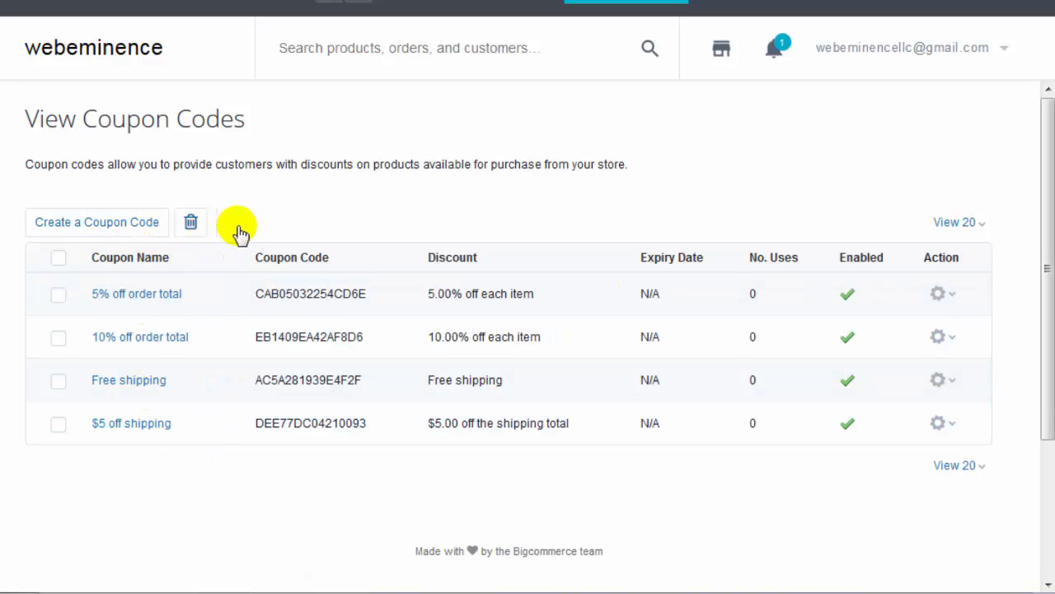
- Open the form for creating a coupon code, review its coupon details and discount types, and return to the coupon list
left_click(155, 225)
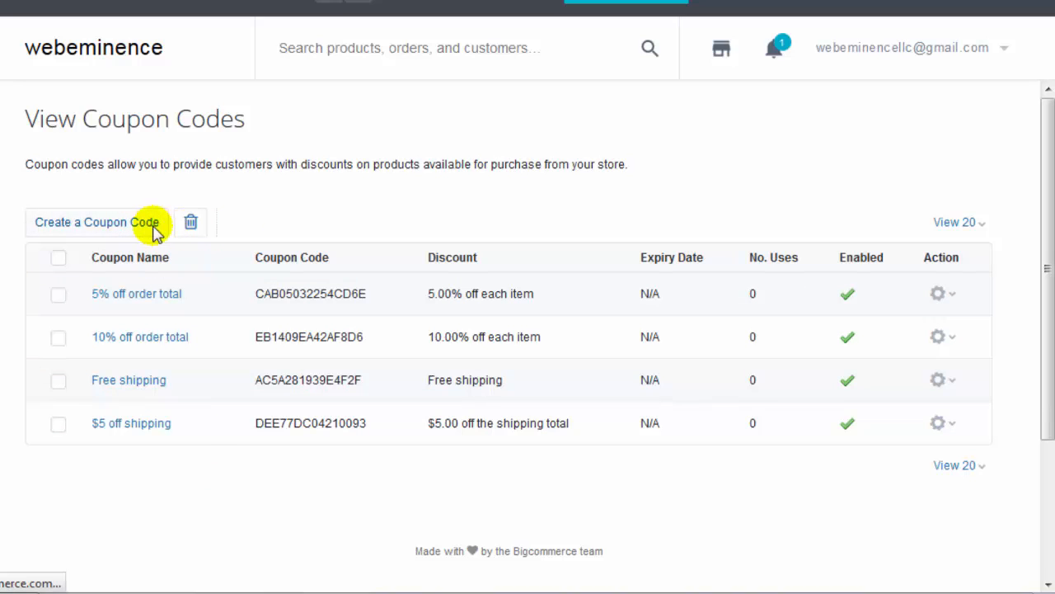
scroll(101, 321, "down", 3)
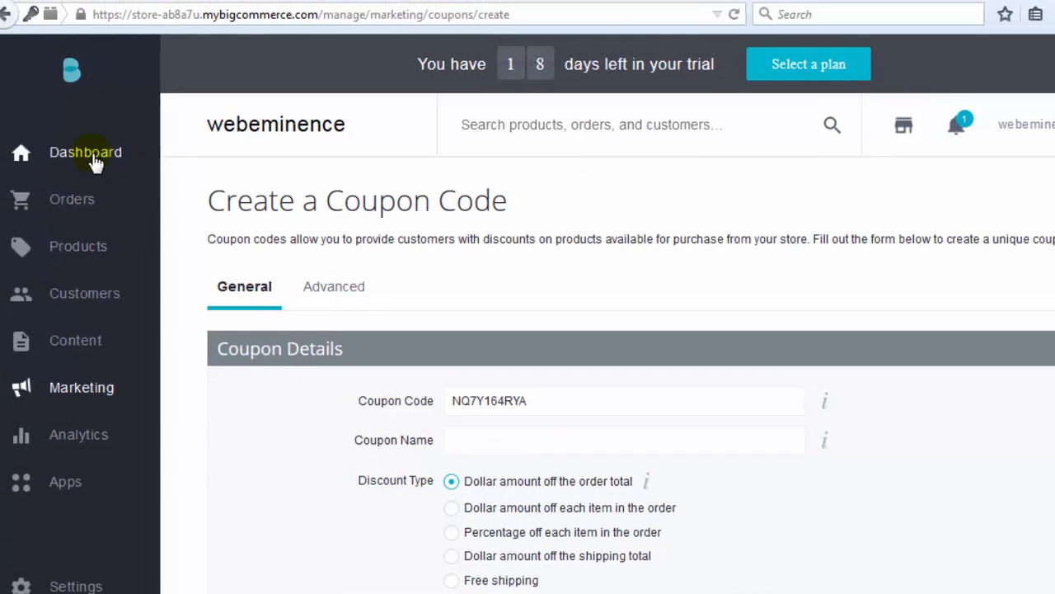
left_click(5, 14)
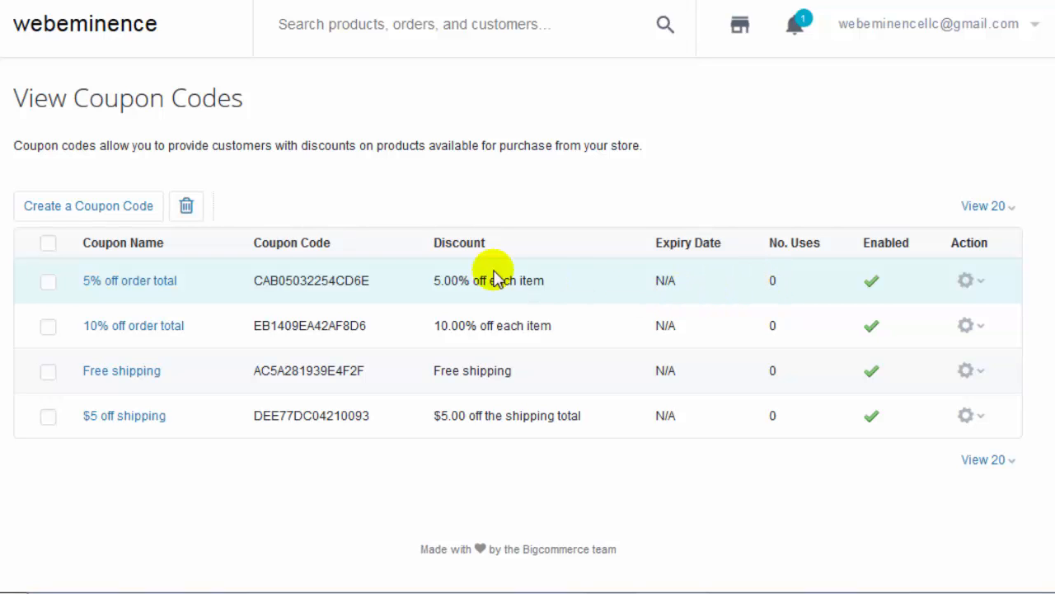
- Open a new discount rule form and review its rule types, duration, usage limit and activation options
left_click(106, 316)
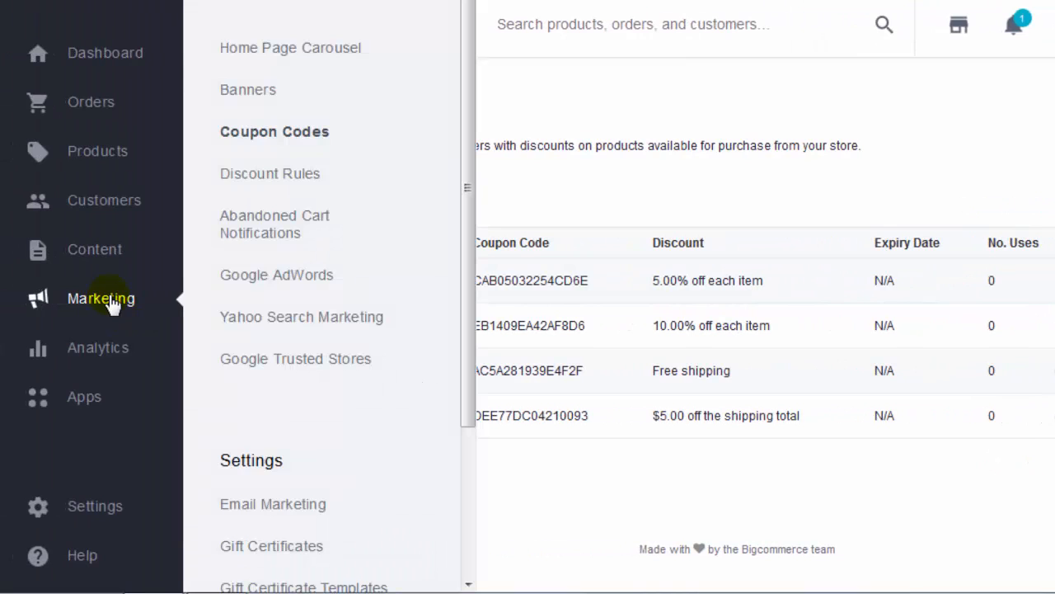
left_click(304, 175)
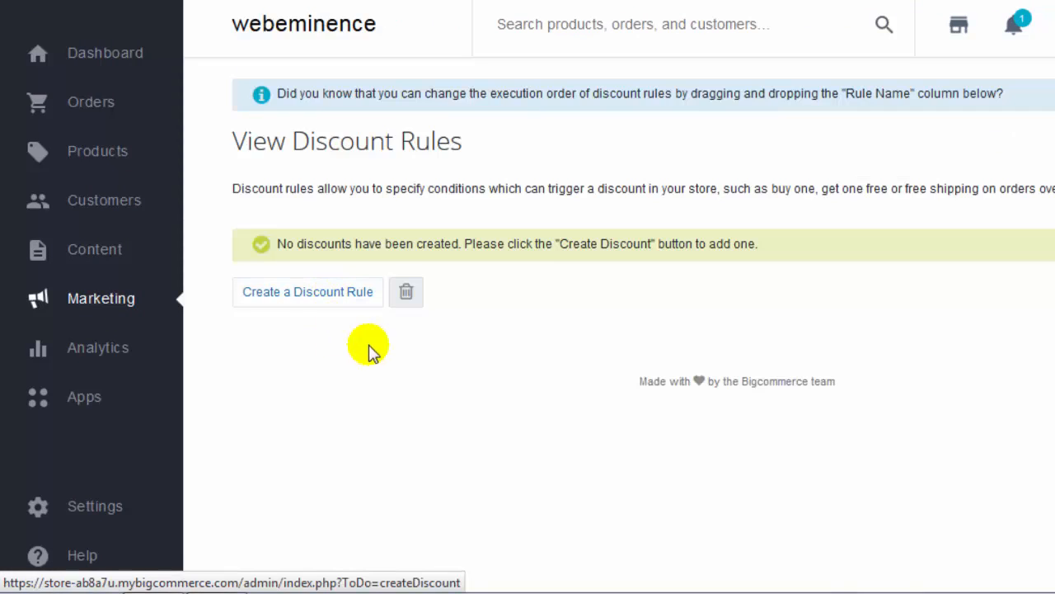
left_click(366, 302)
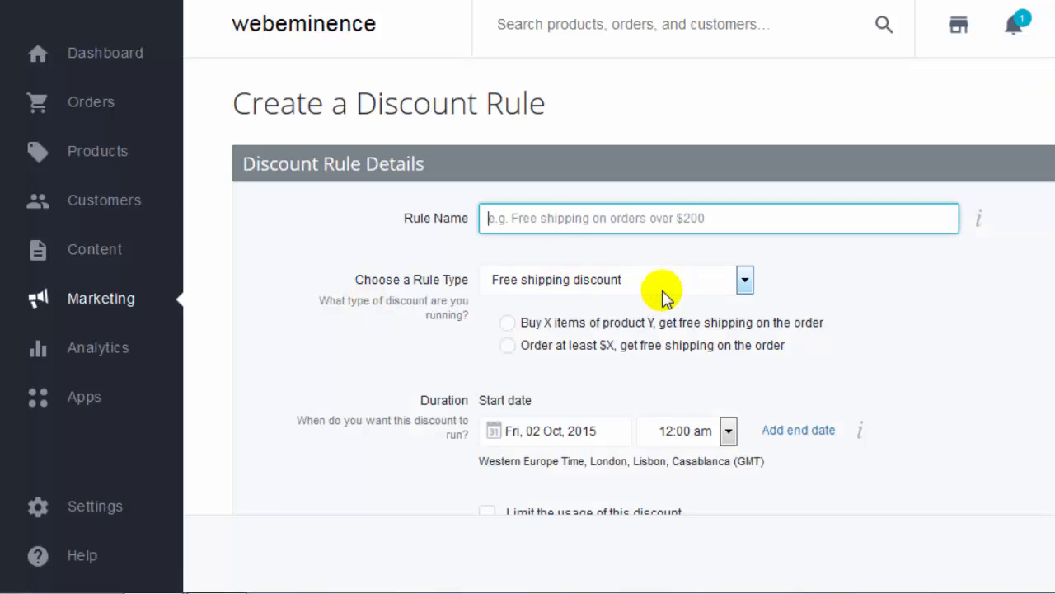
left_click(661, 284)
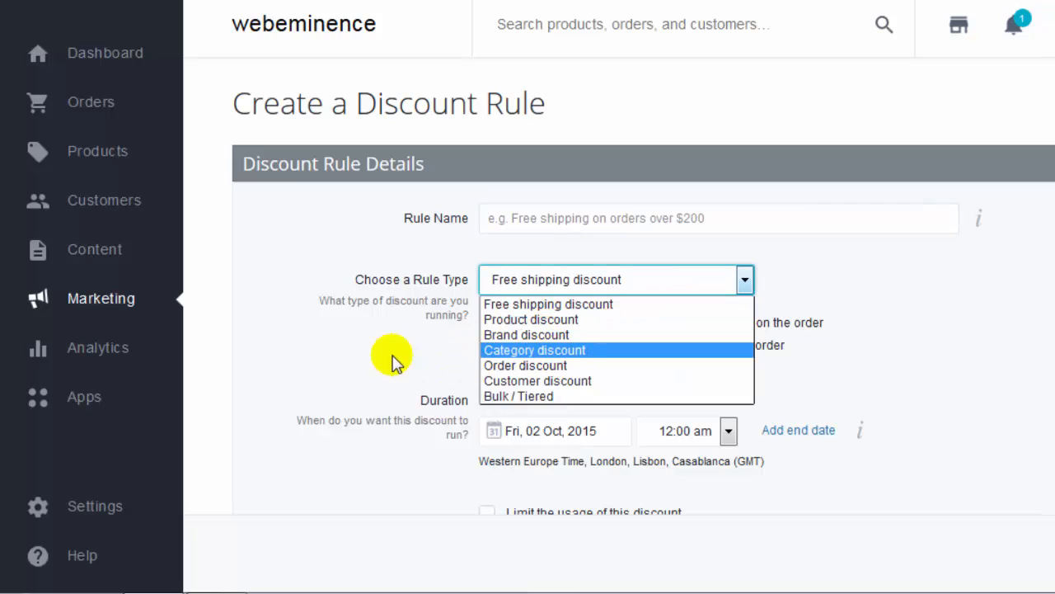
scroll(370, 355, "down", 3)
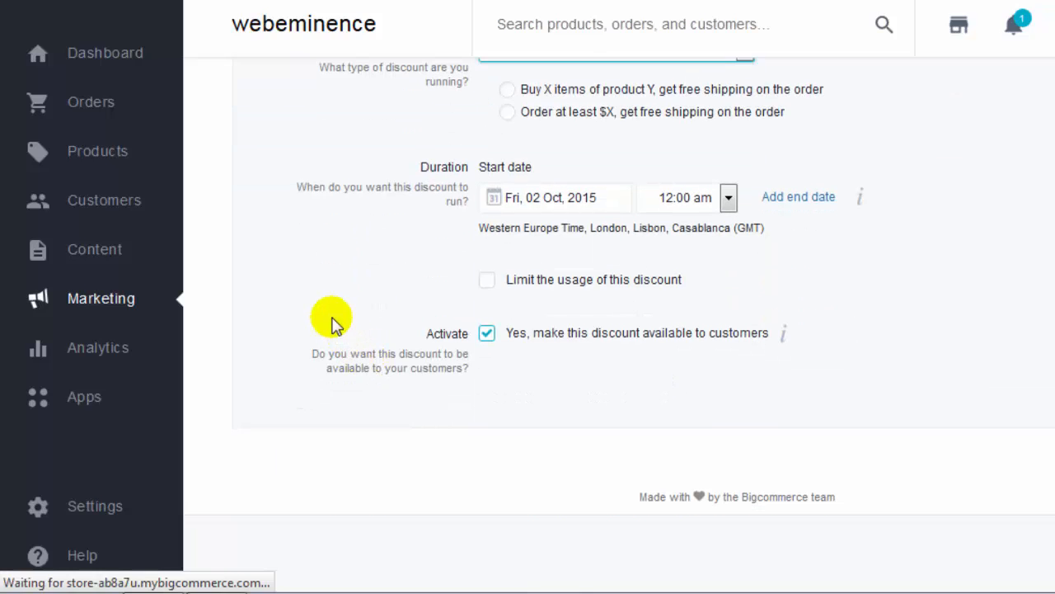
scroll(334, 321, "up", 3)
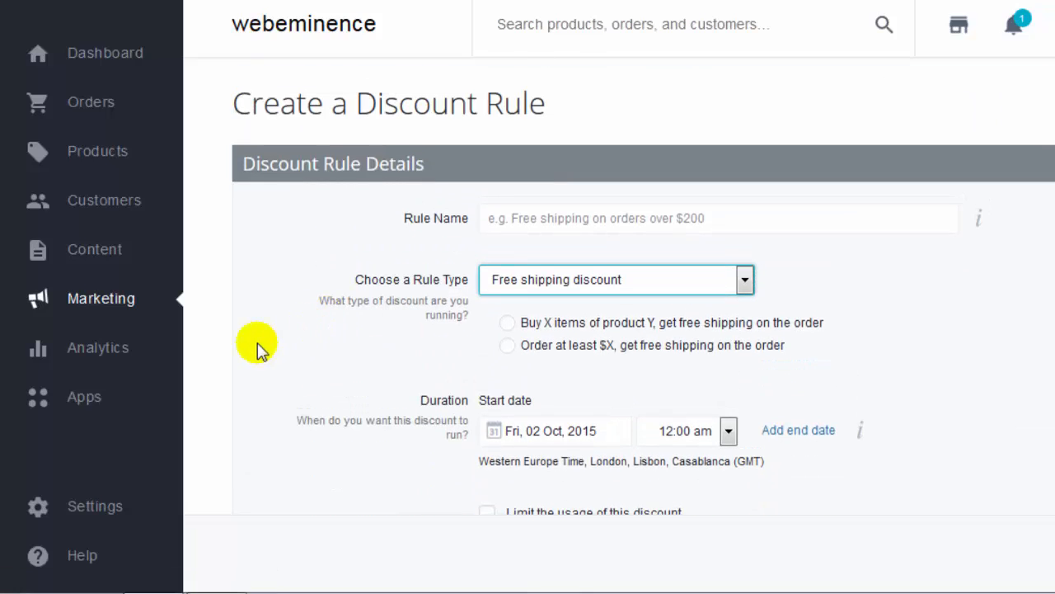
- View the abandoned cart notification emails and open the Email Marketing settings
left_click(116, 304)
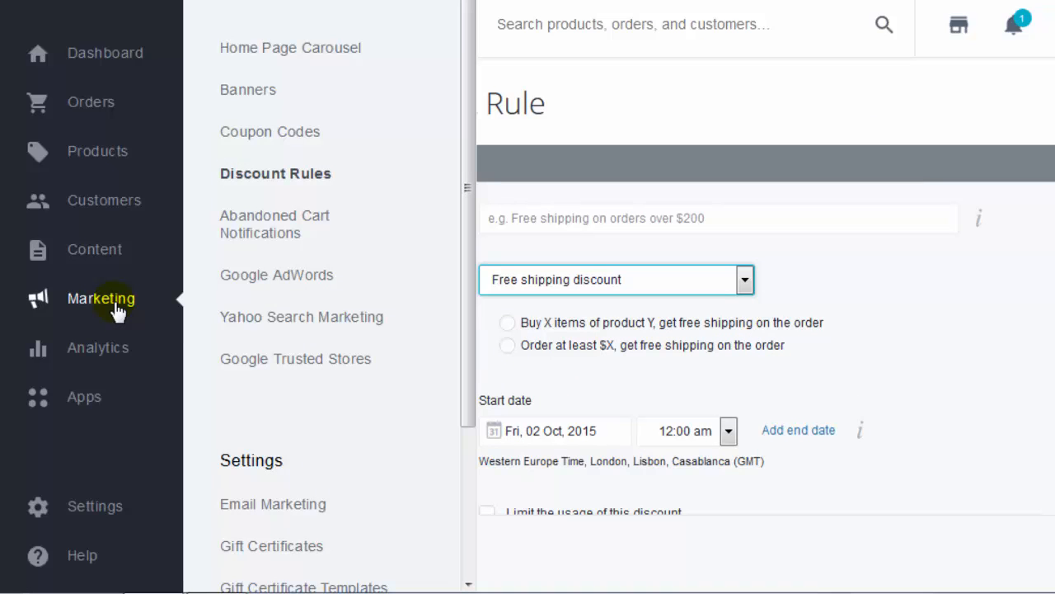
left_click(318, 221)
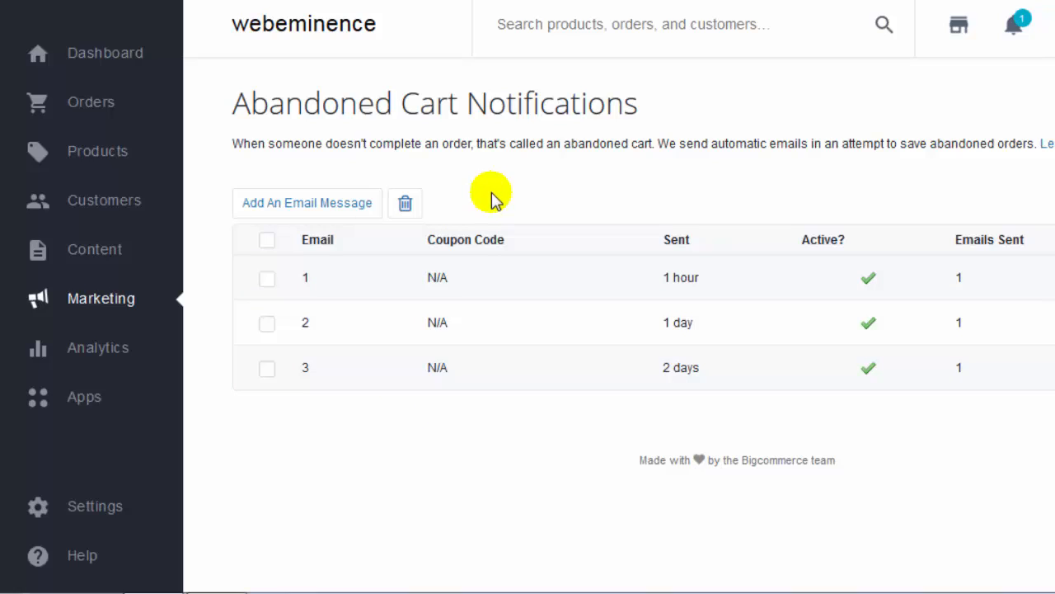
left_click(138, 302)
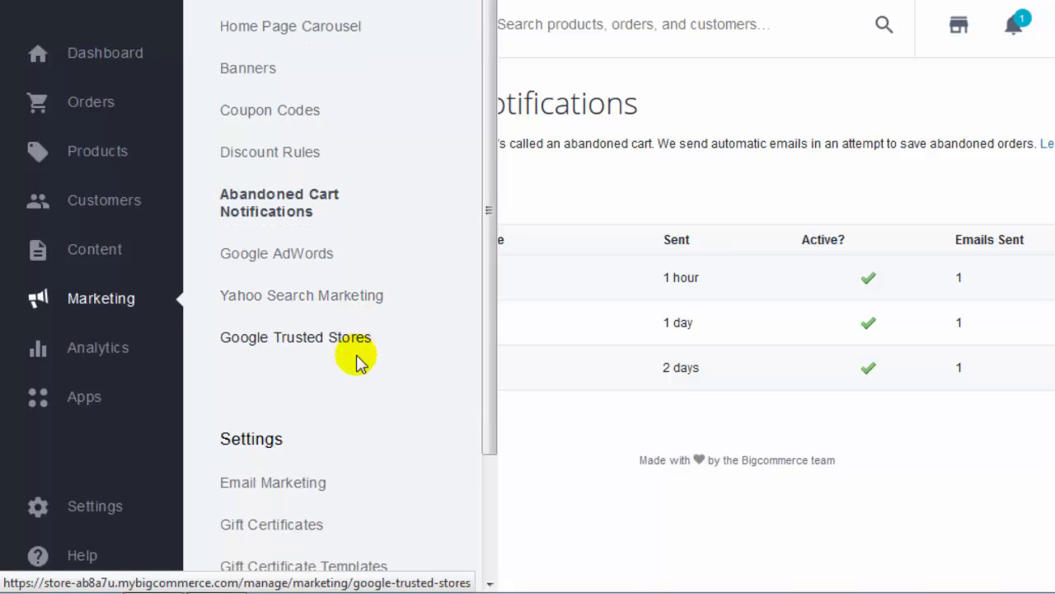
scroll(358, 363, "down", 3)
left_click(315, 369)
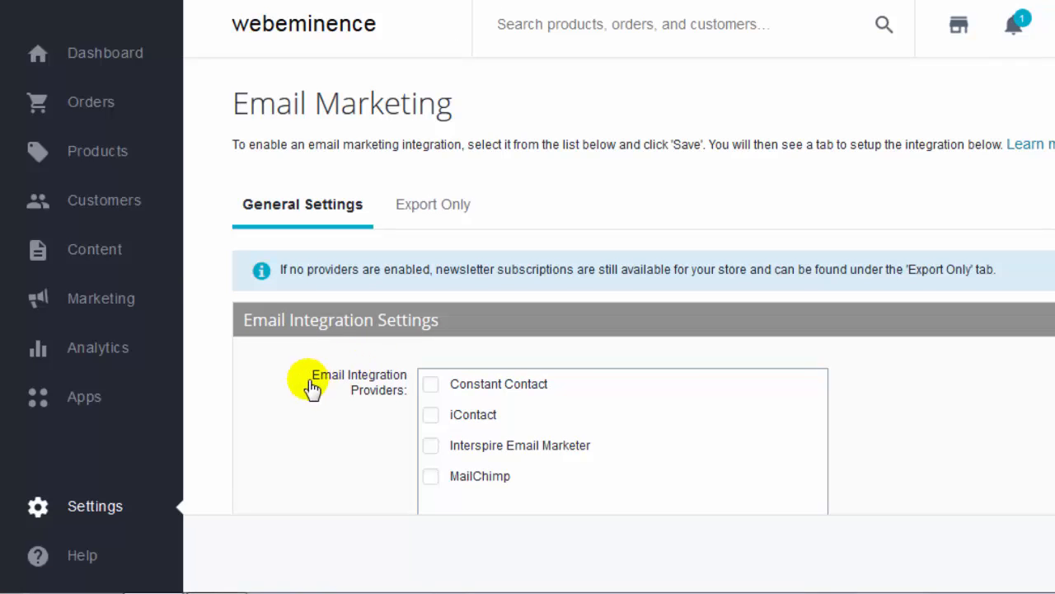
- Review the email integration providers and the newsletter subscription settings
scroll(285, 398, "down", 1)
scroll(285, 399, "down", 1)
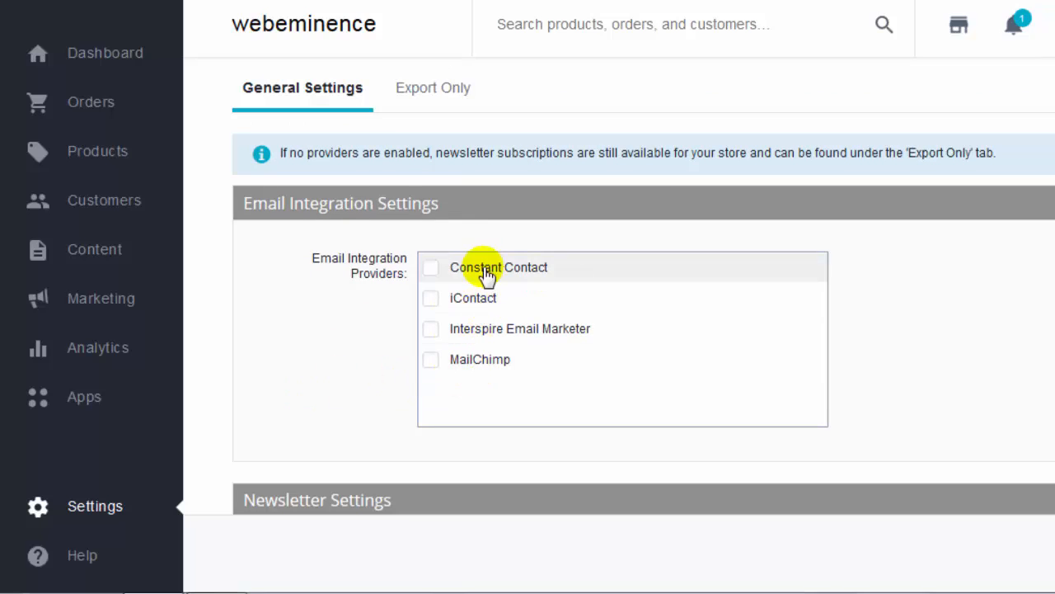
scroll(382, 295, "down", 3)
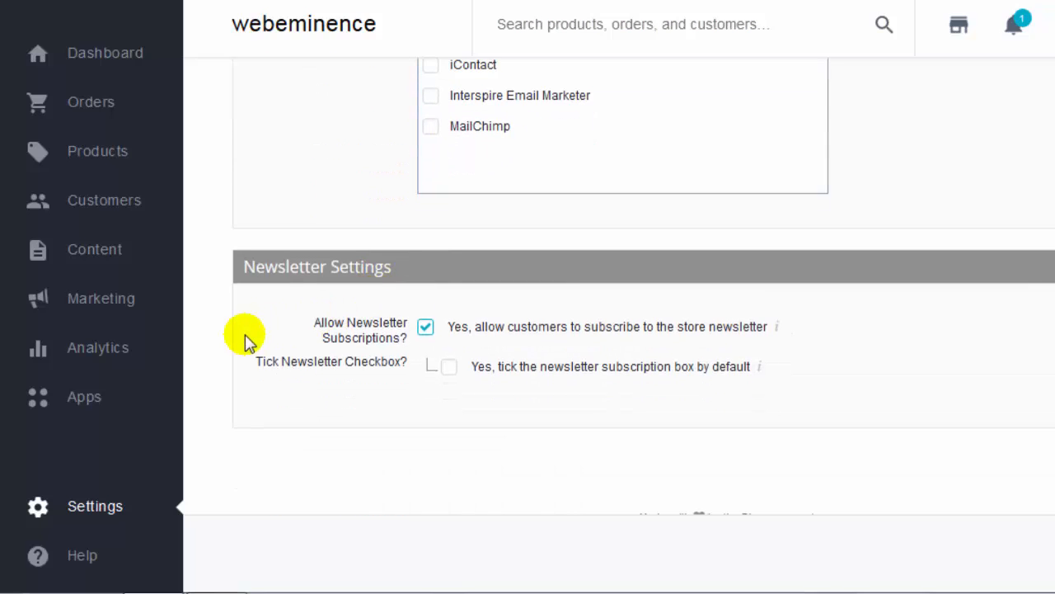
- Open the gift certificate settings and review the enabling, value and expiry options
mouse_move(103, 304)
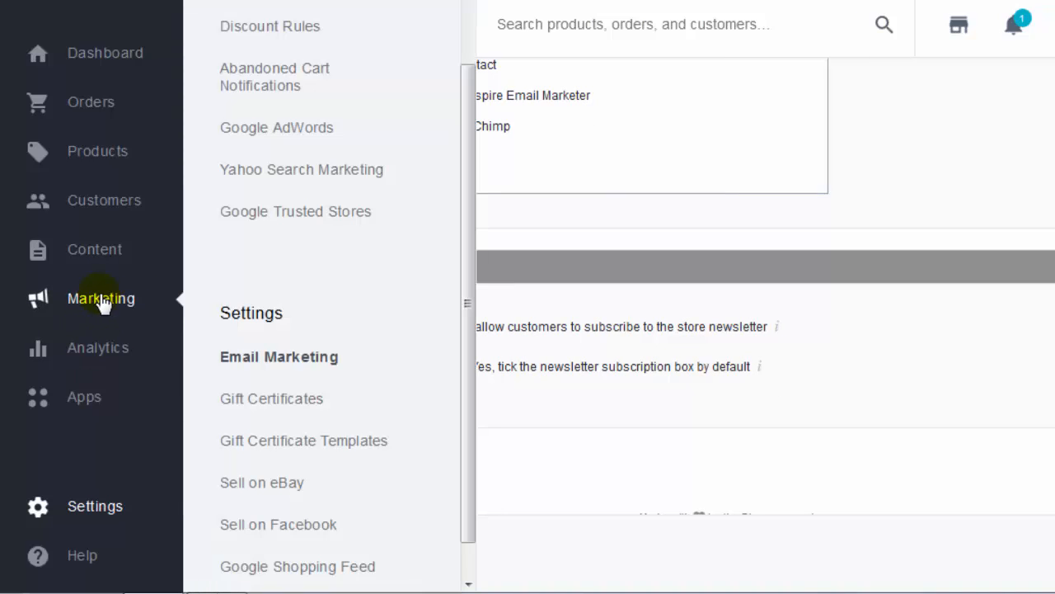
left_click(287, 411)
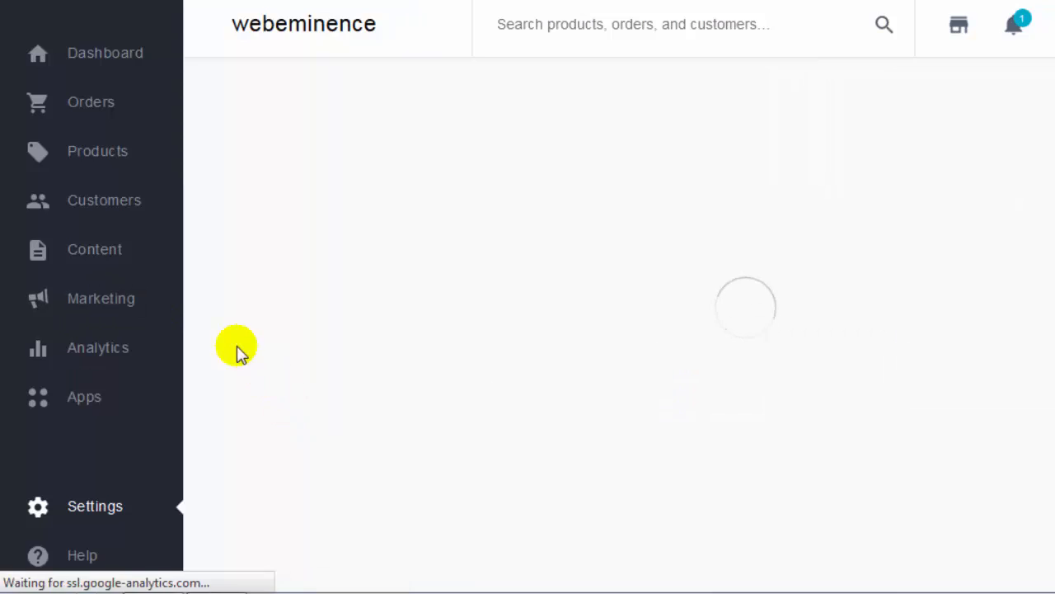
scroll(252, 323, "down", 3)
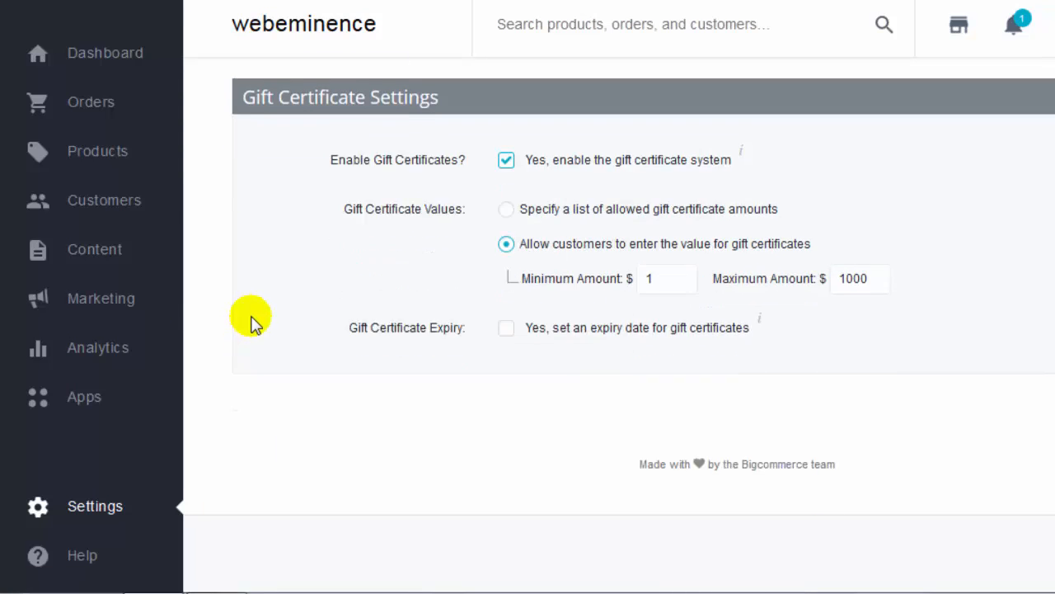
- Review the gift certificate settings once more and look through the remaining marketing settings options
scroll(280, 329, "up", 3)
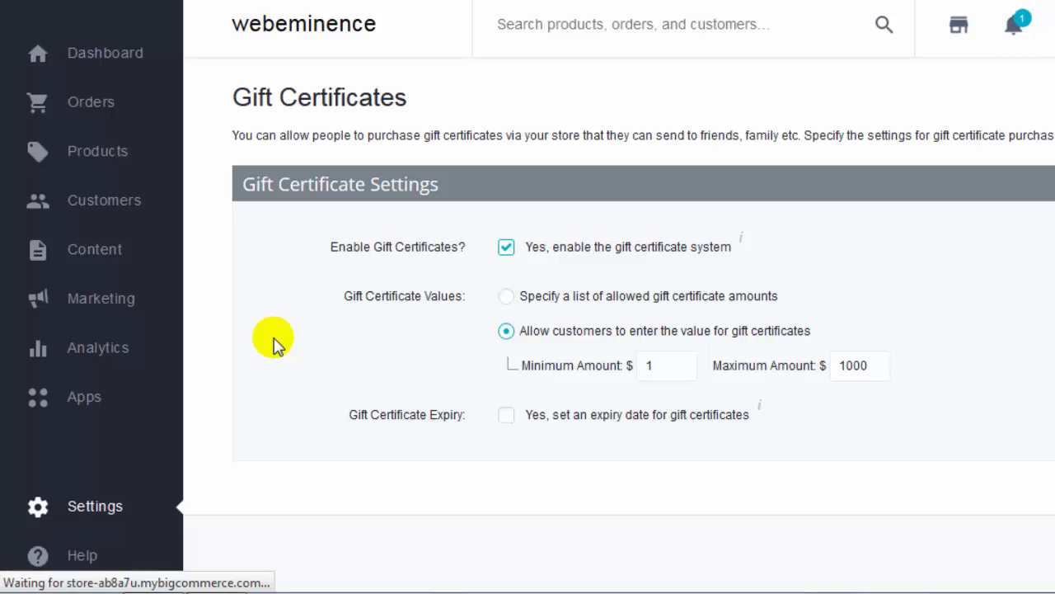
scroll(275, 340, "down", 3)
scroll(275, 341, "up", 3)
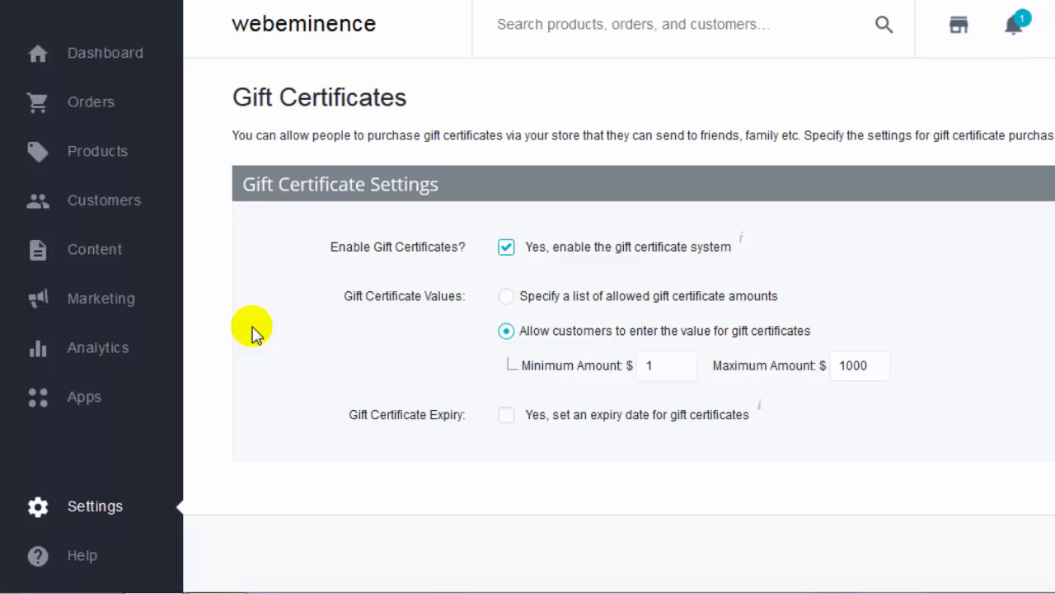
left_click(130, 306)
scroll(342, 412, "down", 1)
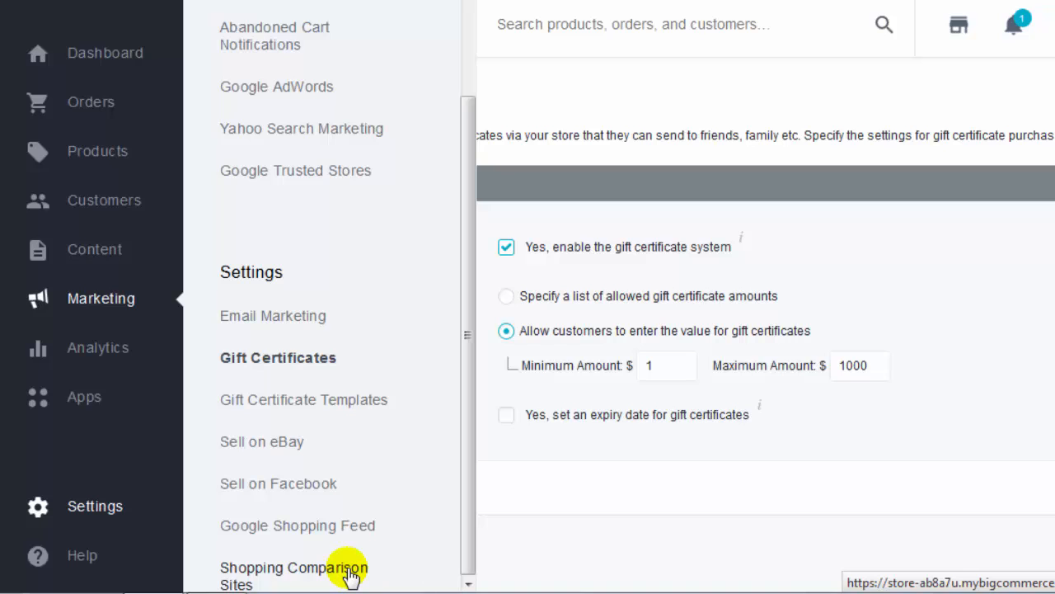
- Open the Analytics overview, review its metric cards and report sections, and list the available reports
left_click(122, 351)
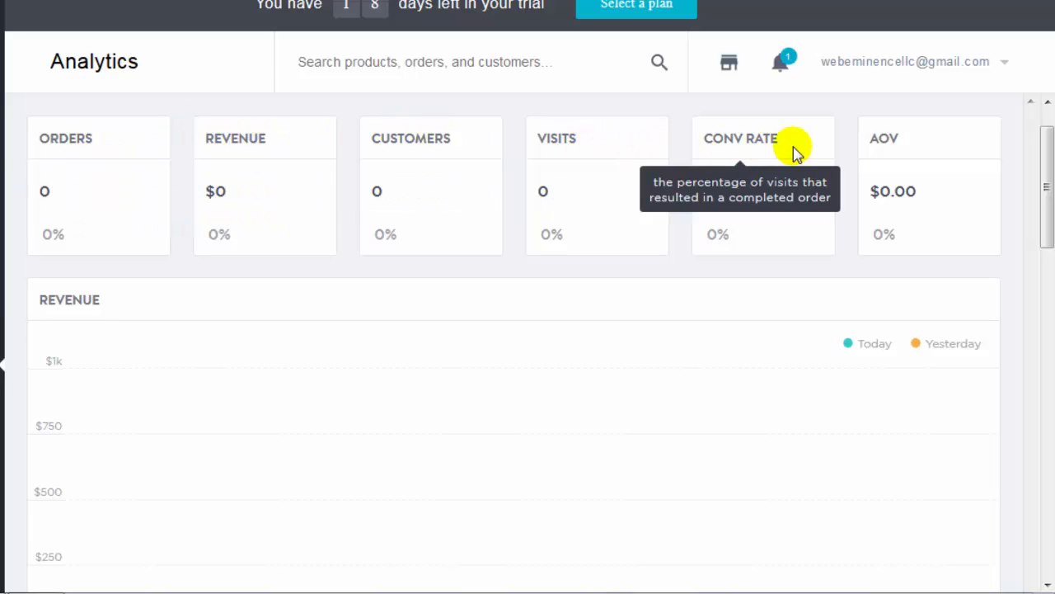
mouse_move(885, 142)
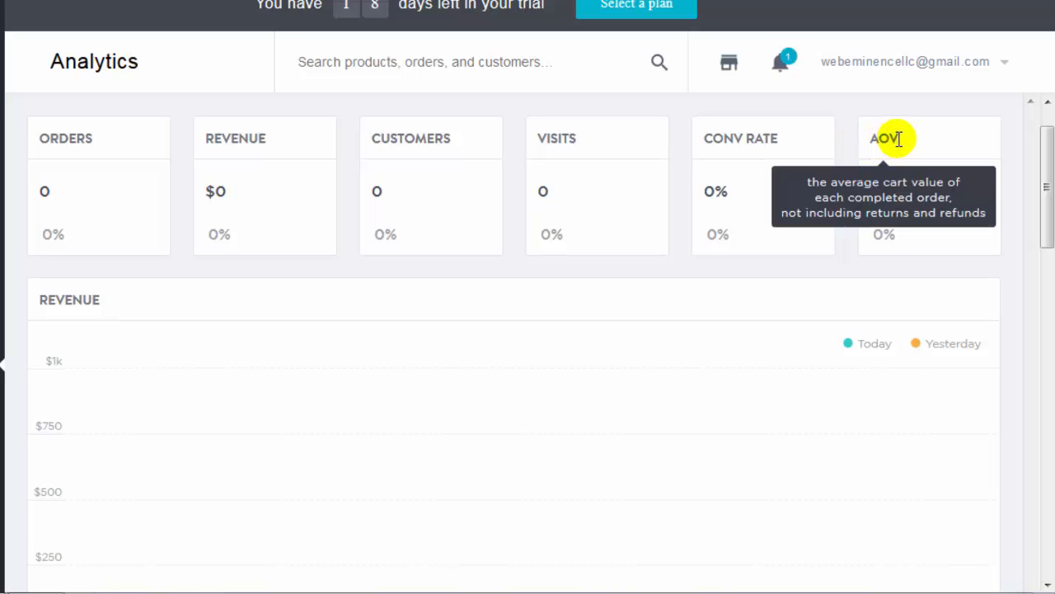
left_click_drag(1039, 160, 1022, 527)
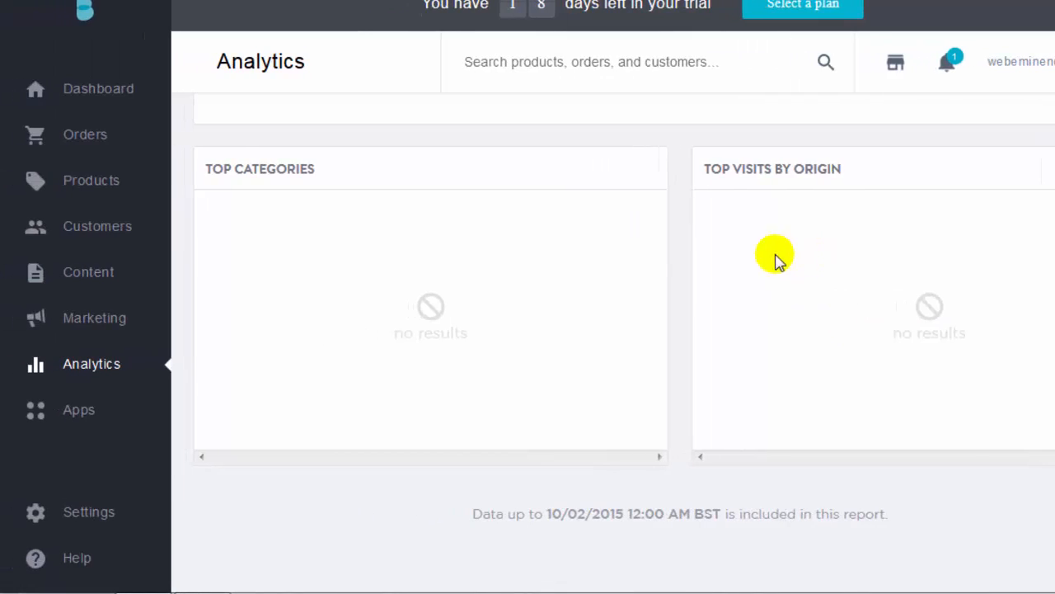
left_click(24, 338)
left_click(77, 365)
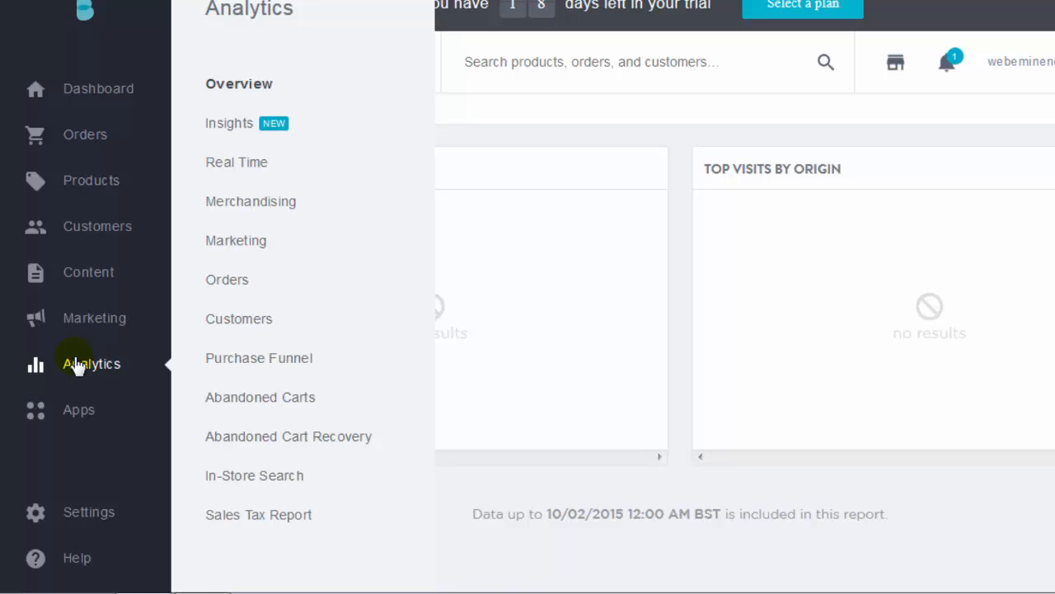
- Open the app Marketplace and browse the featured apps
left_click(83, 400)
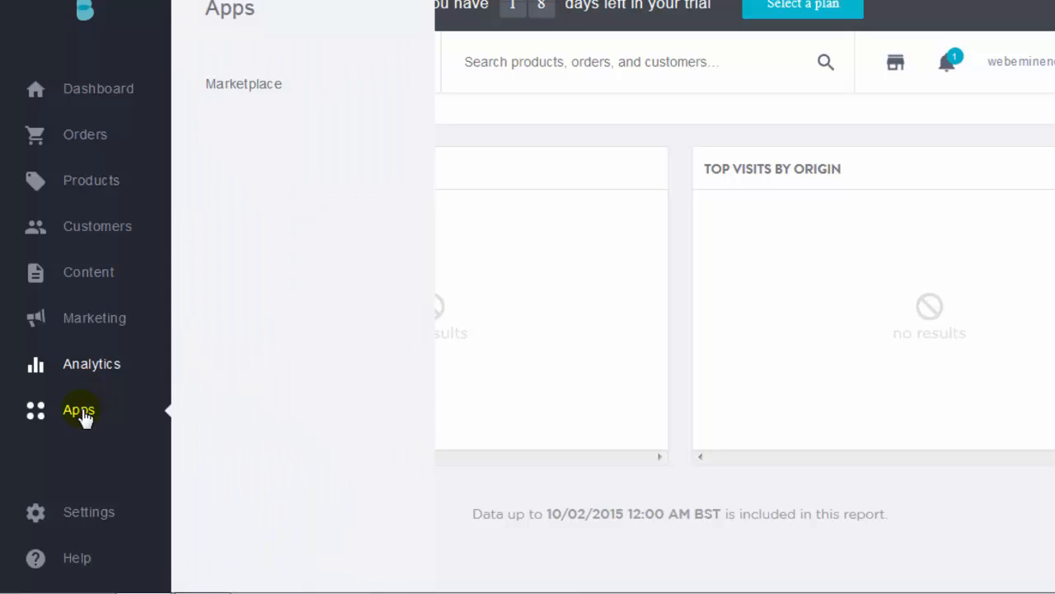
left_click(243, 91)
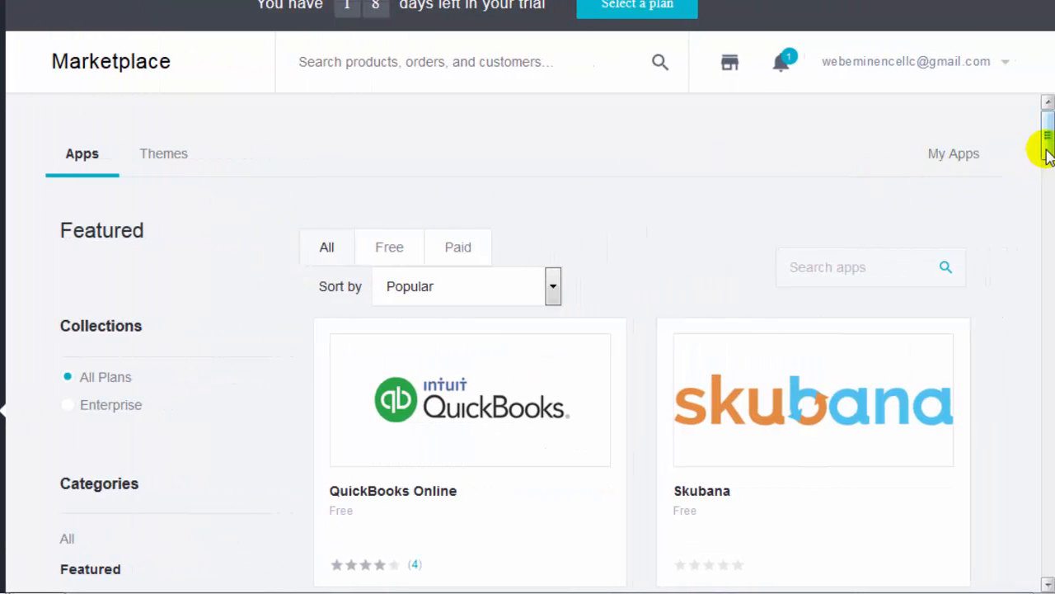
left_click_drag(1047, 148, 1037, 351)
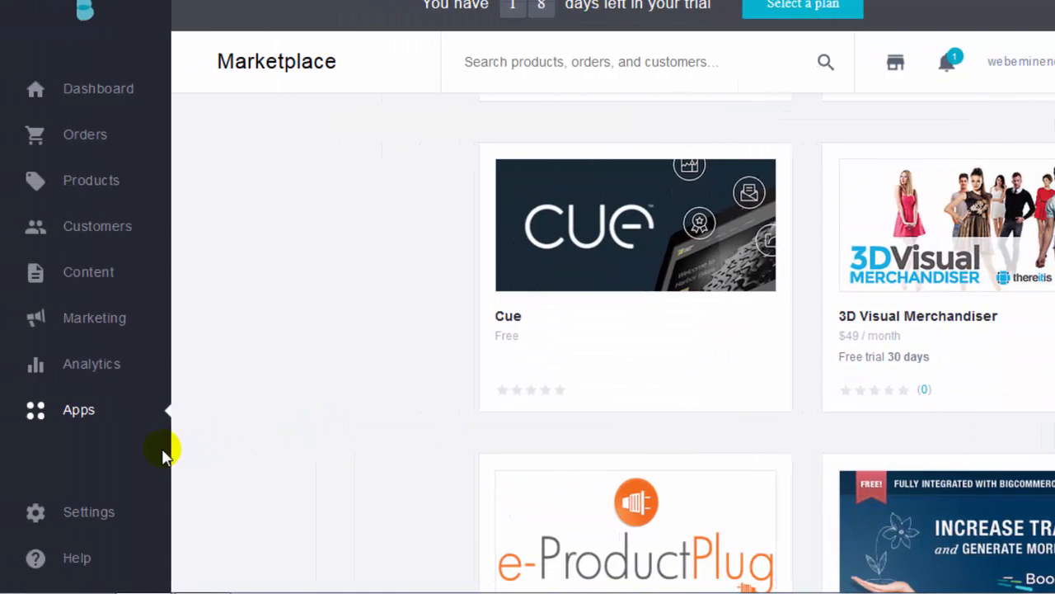
- Open the store design settings, launch the Style Editor for the current theme and review its style options
left_click(99, 512)
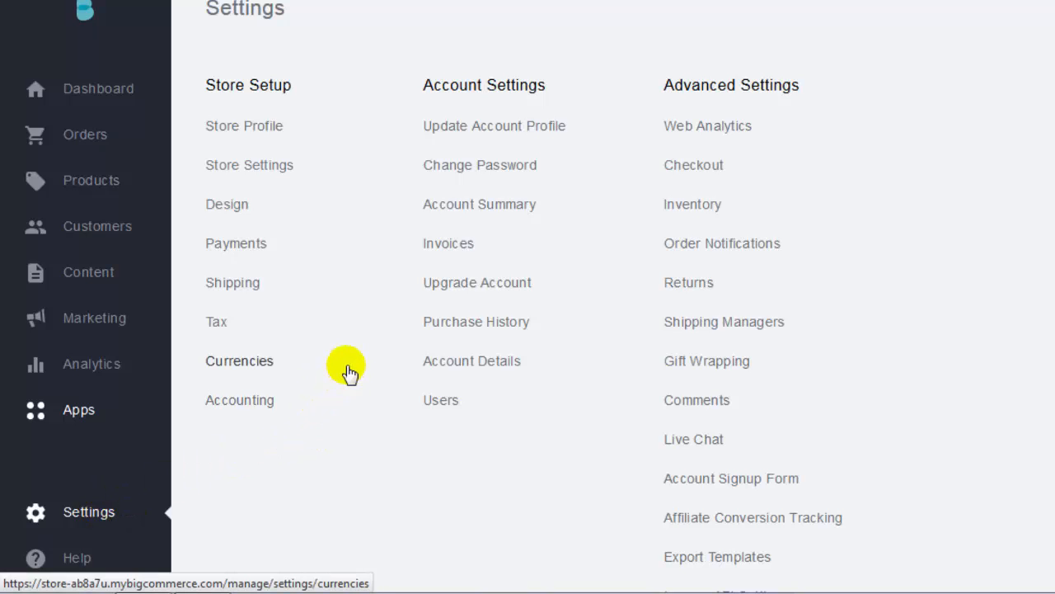
left_click(246, 213)
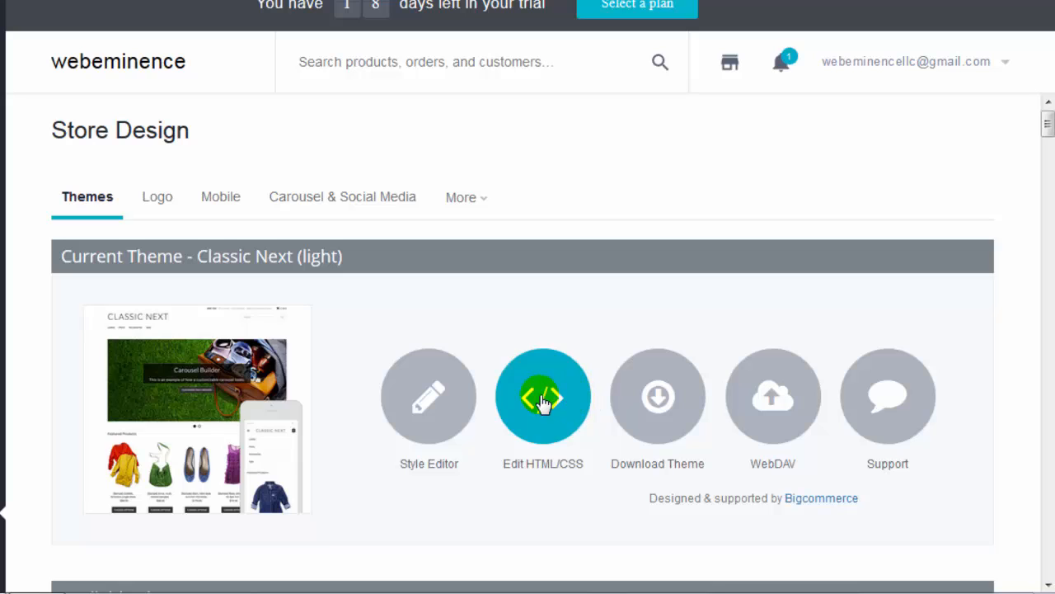
left_click(435, 419)
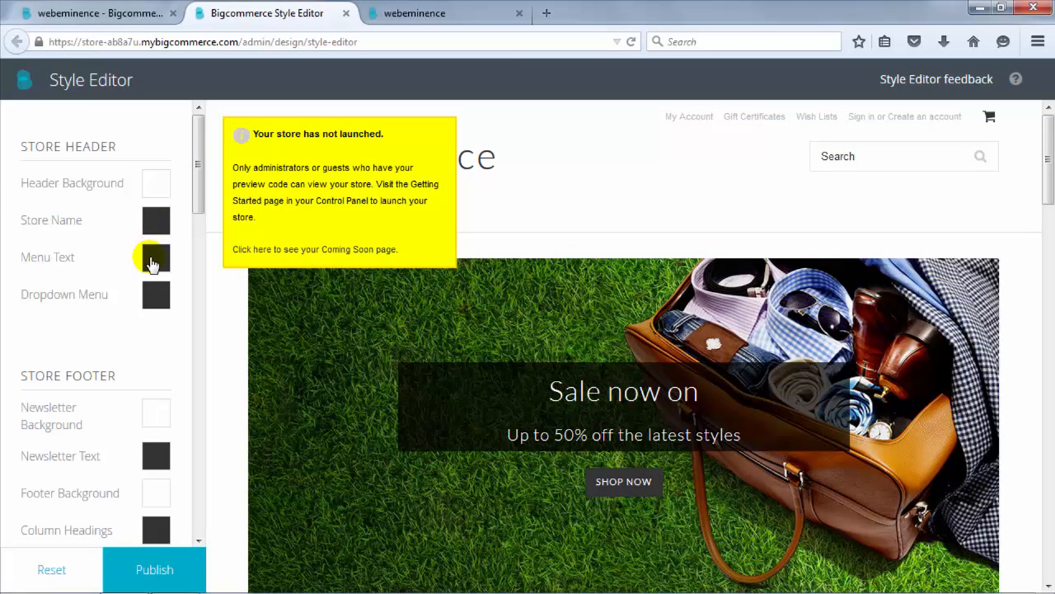
left_click_drag(198, 207, 207, 378)
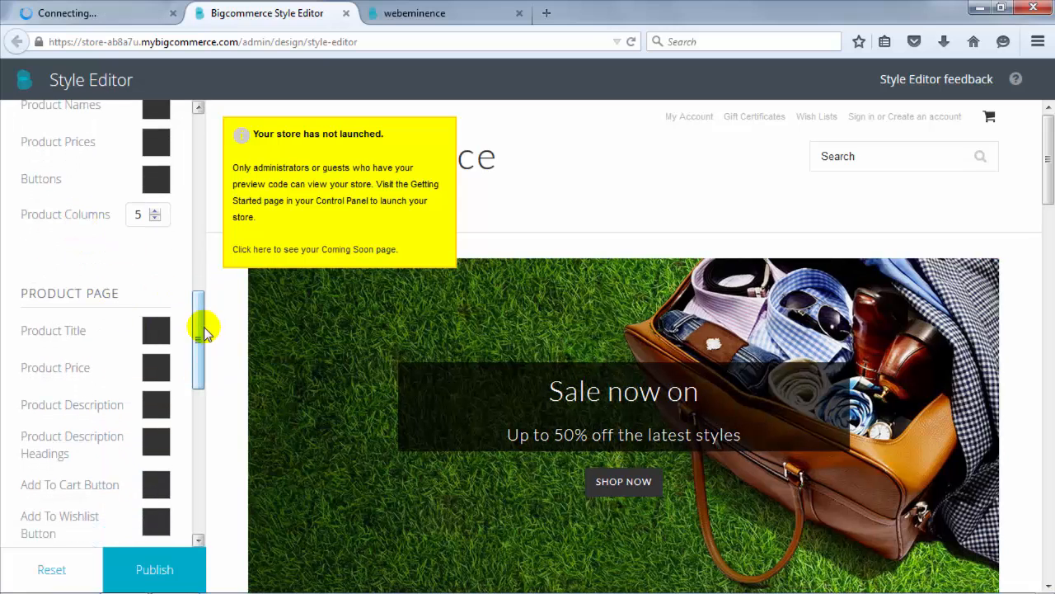
left_click_drag(200, 333, 209, 165)
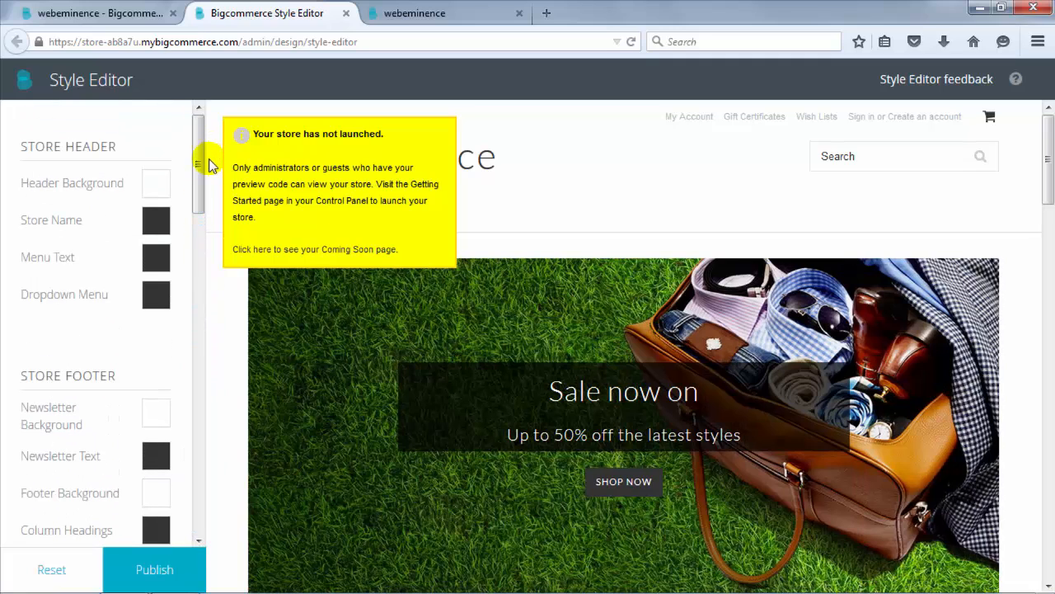
- Preview an orange header background and a cyan store name in the Style Editor, and close it without publishing
left_click(156, 183)
left_click(195, 235)
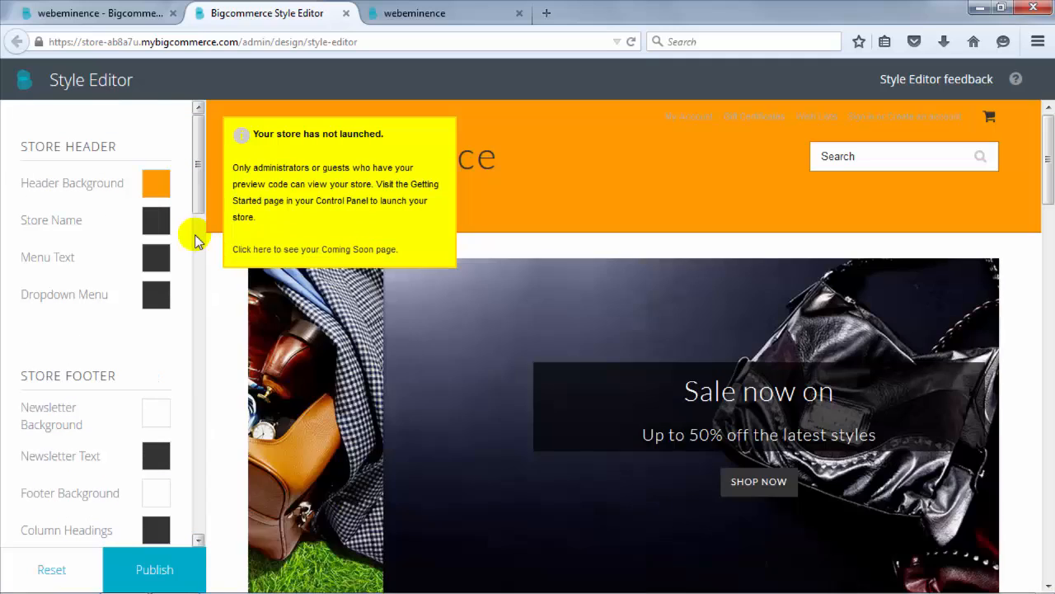
left_click_drag(195, 196, 198, 201)
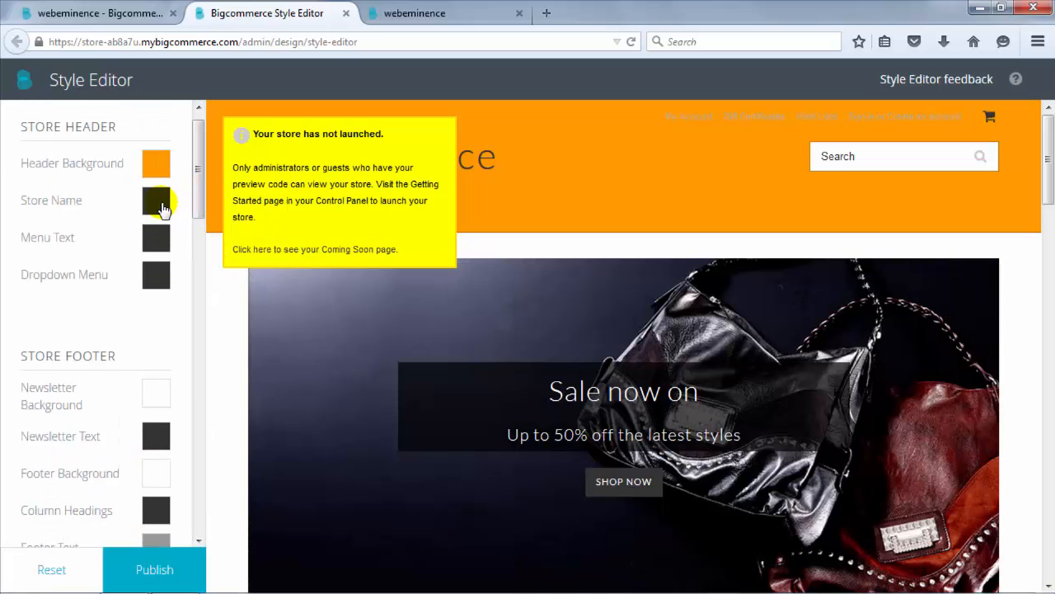
left_click(162, 210)
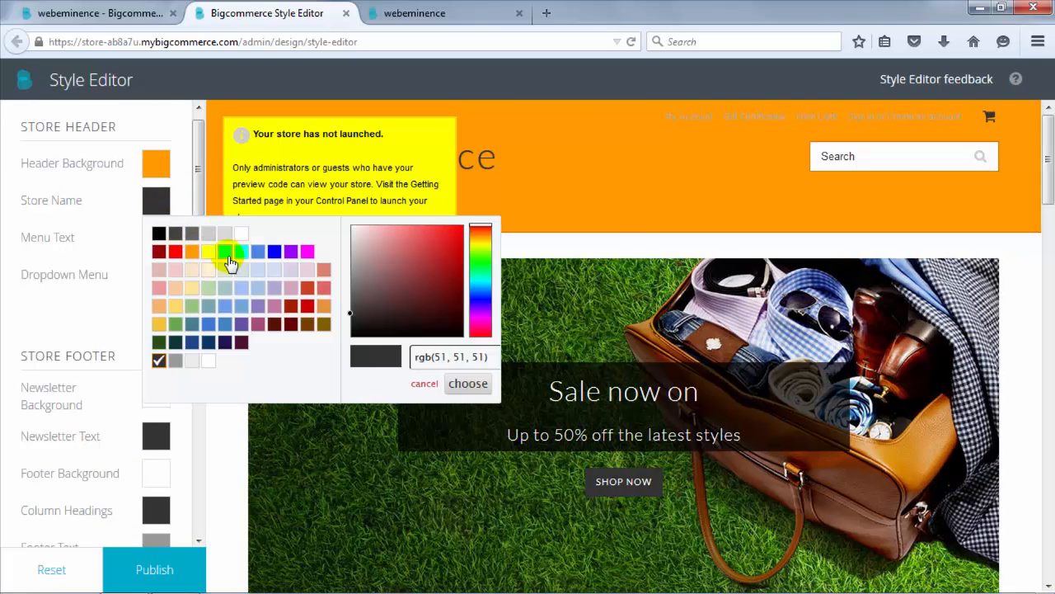
left_click(237, 252)
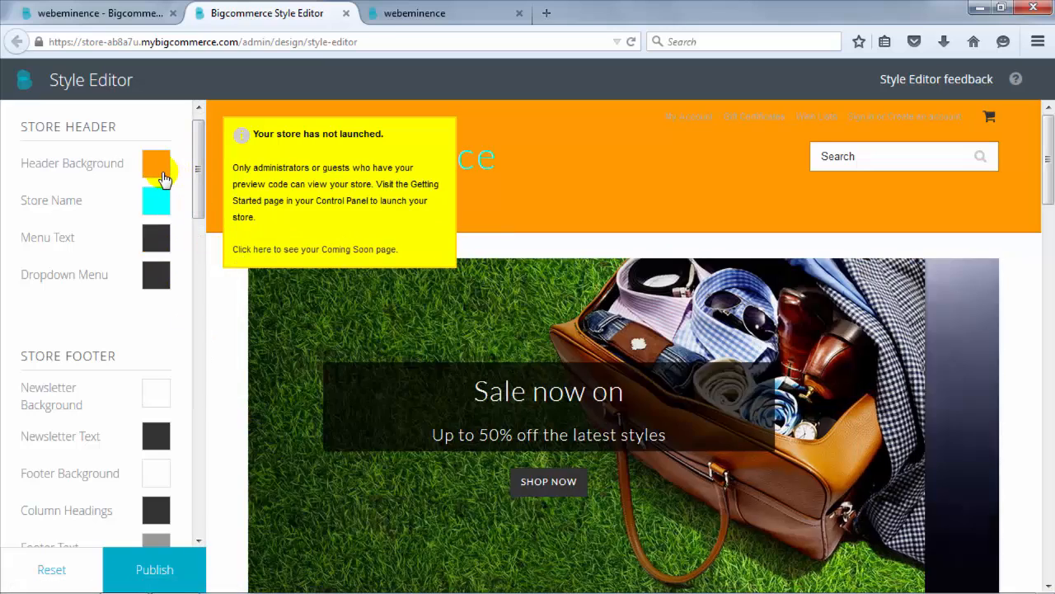
key("ctrl+w")
- Open the payment settings and review the PayPal and credit card options for checkout
left_click(73, 524)
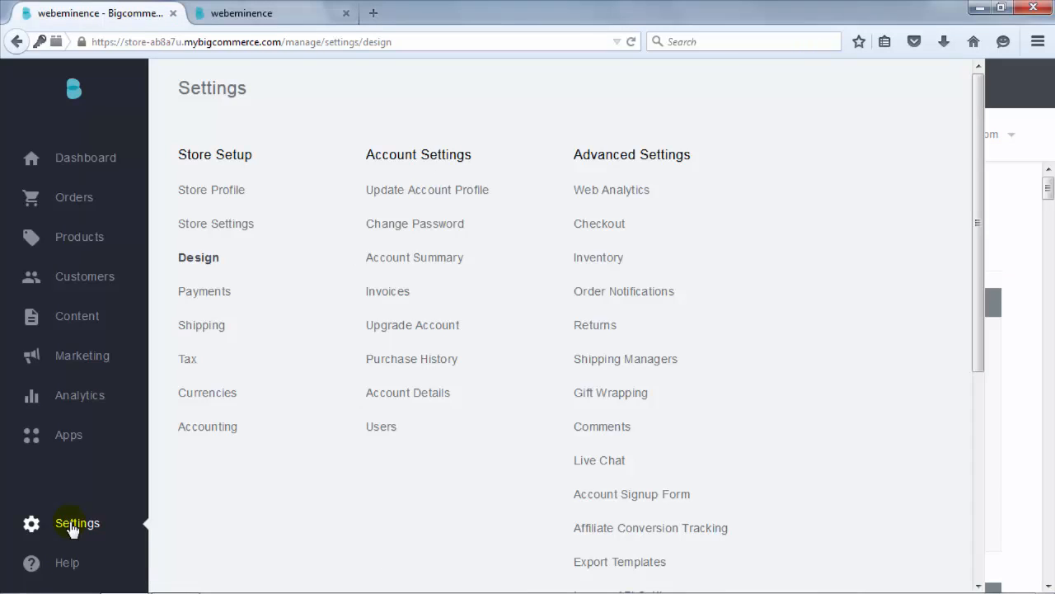
left_click(228, 293)
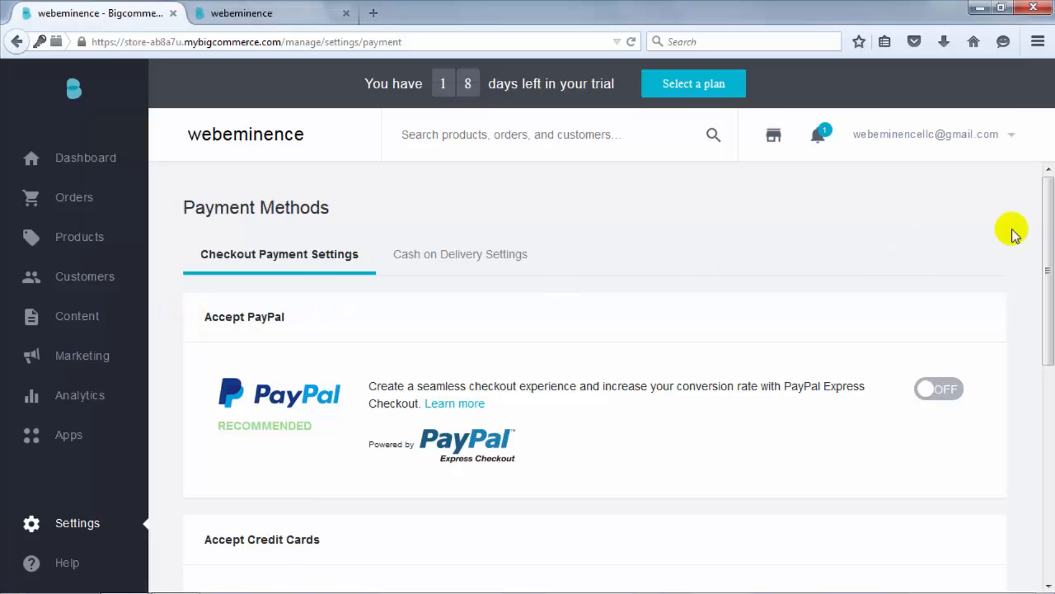
left_click_drag(1050, 214, 1049, 364)
scroll(404, 330, "up", 2)
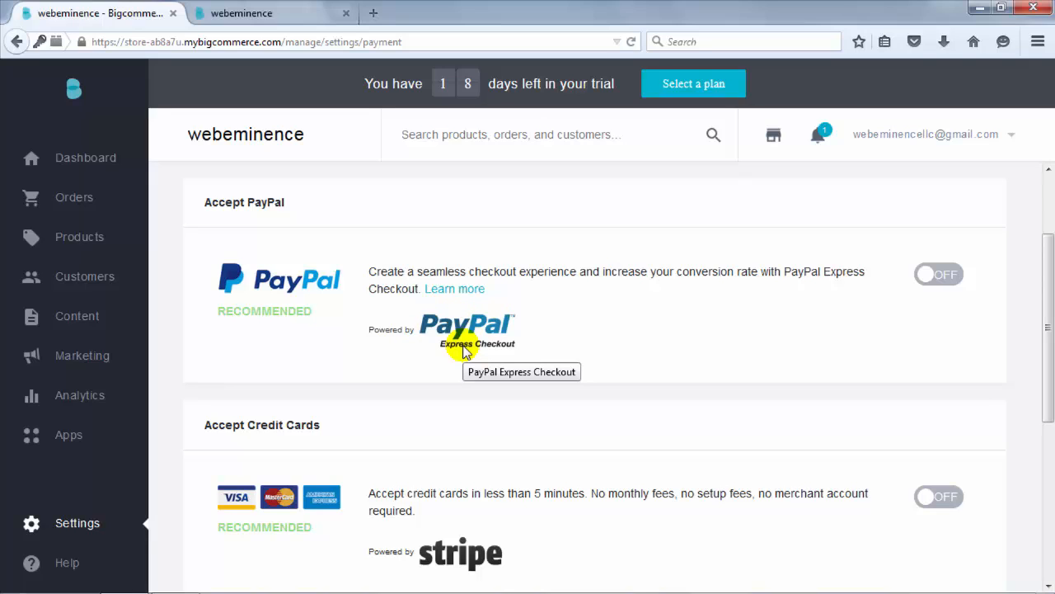
scroll(462, 363, "down", 2)
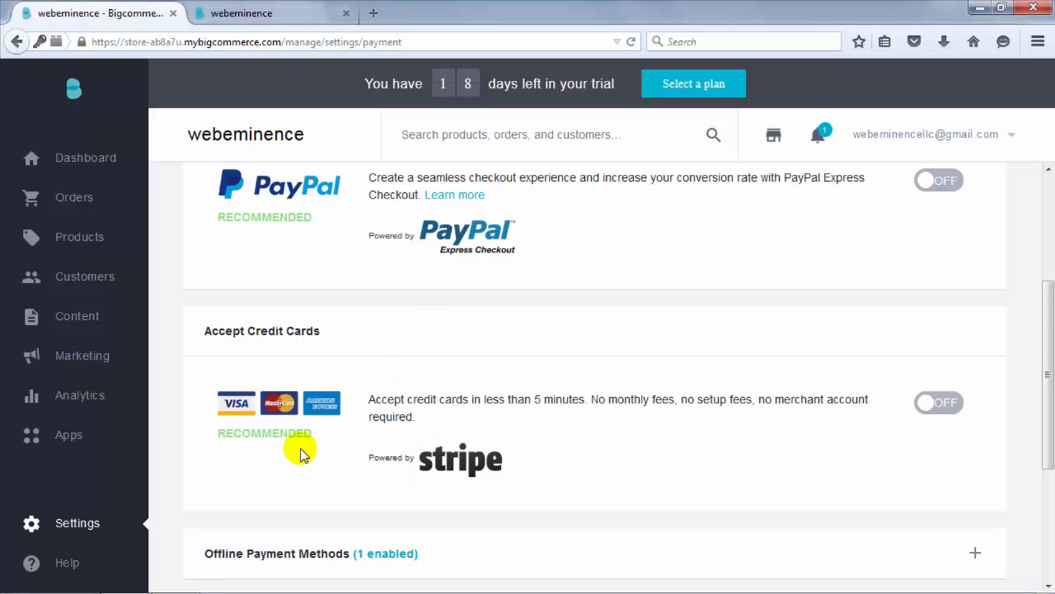
scroll(314, 436, "down", 3)
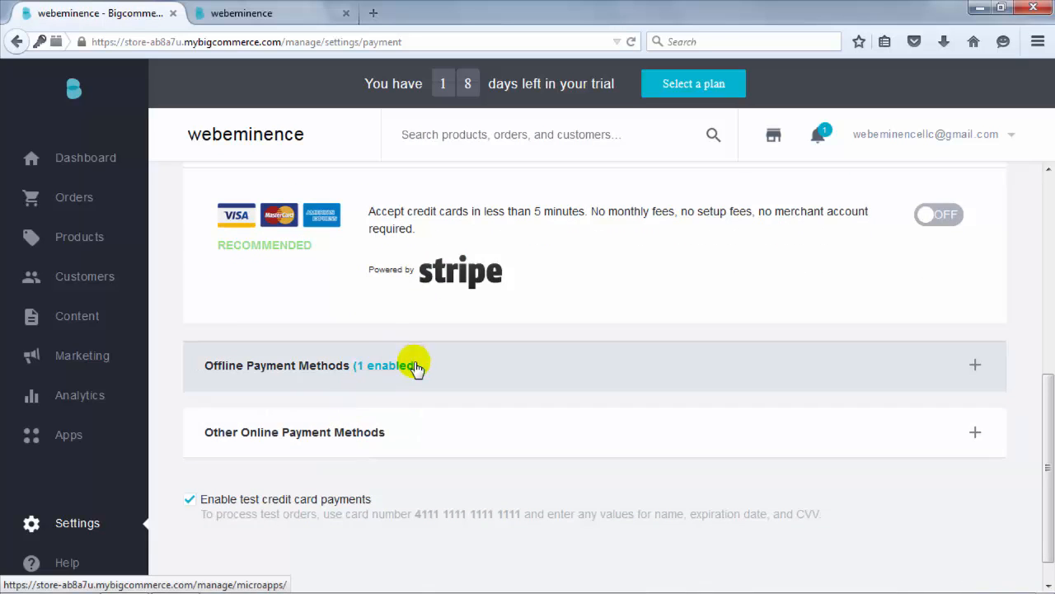
- Expand the offline payment methods, review the available options and collapse the section again
left_click(969, 363)
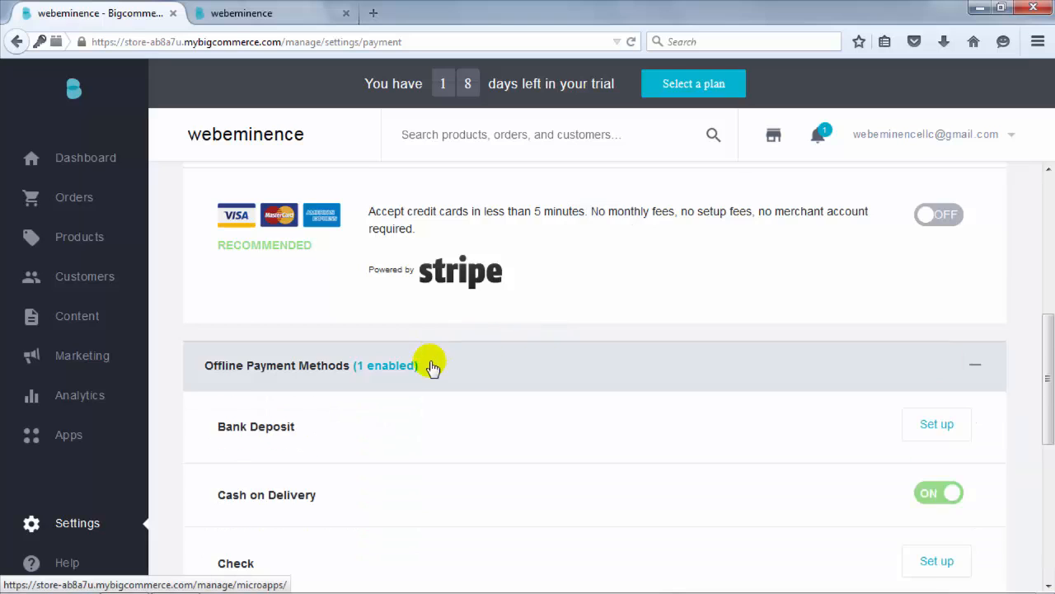
scroll(429, 363, "down", 2)
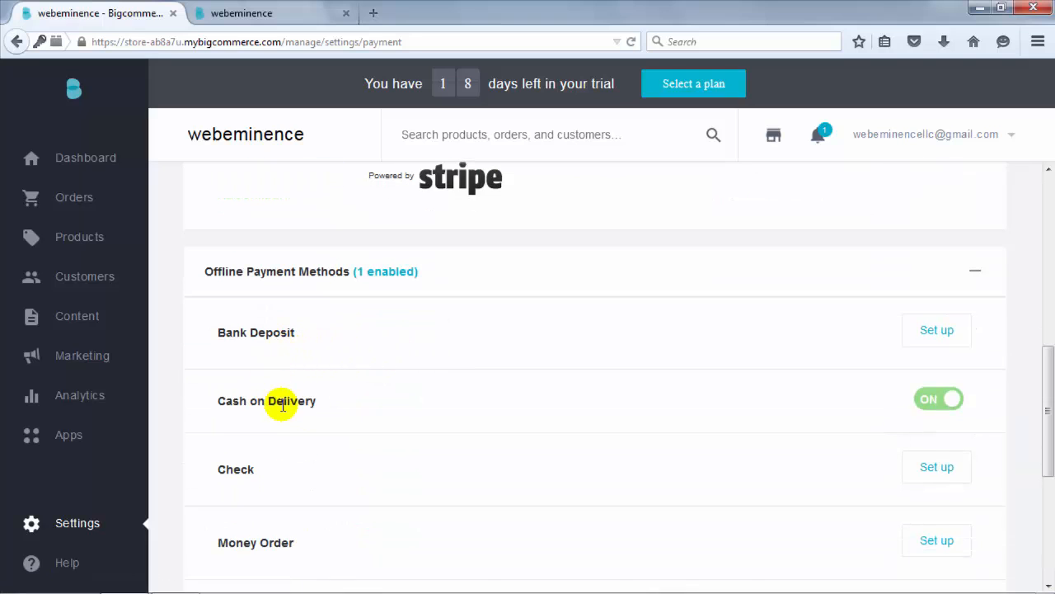
scroll(281, 402, "down", 2)
scroll(296, 273, "up", 2)
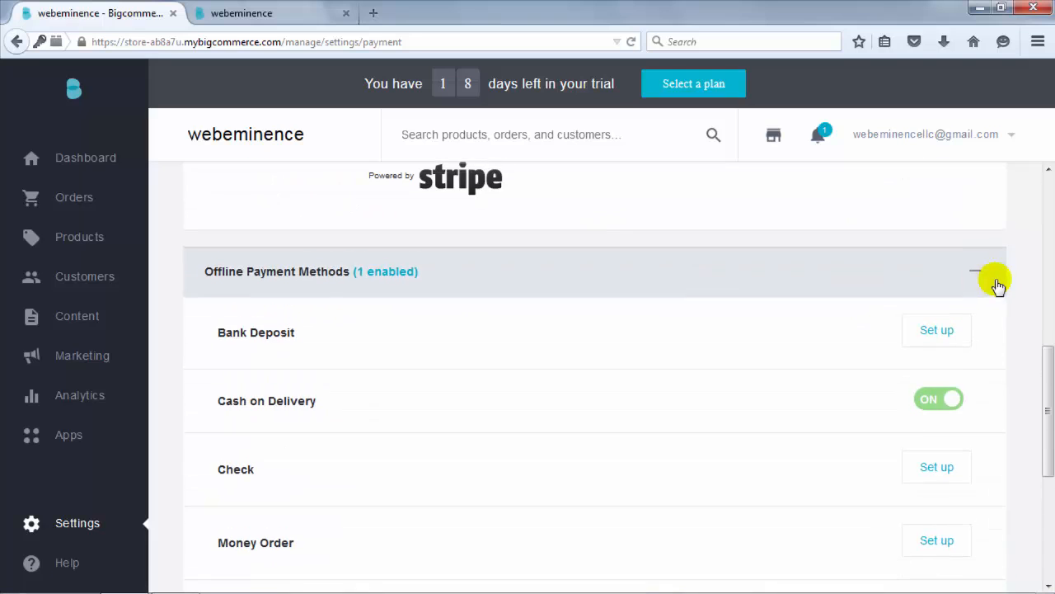
left_click(978, 279)
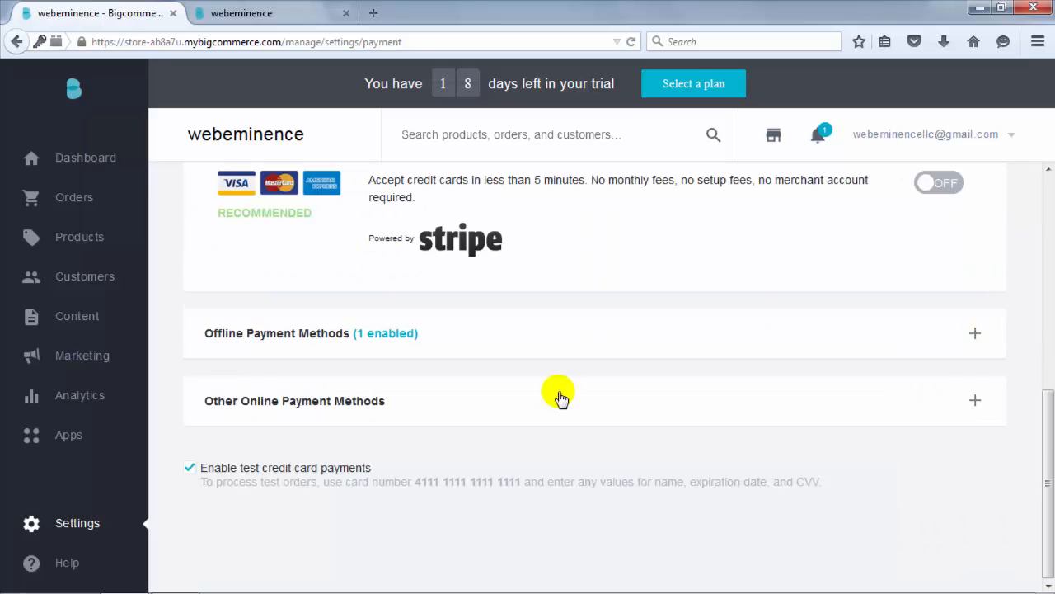
- Expand the other online payment methods and review the full list of available payment gateways
left_click(970, 401)
scroll(687, 412, "down", 2)
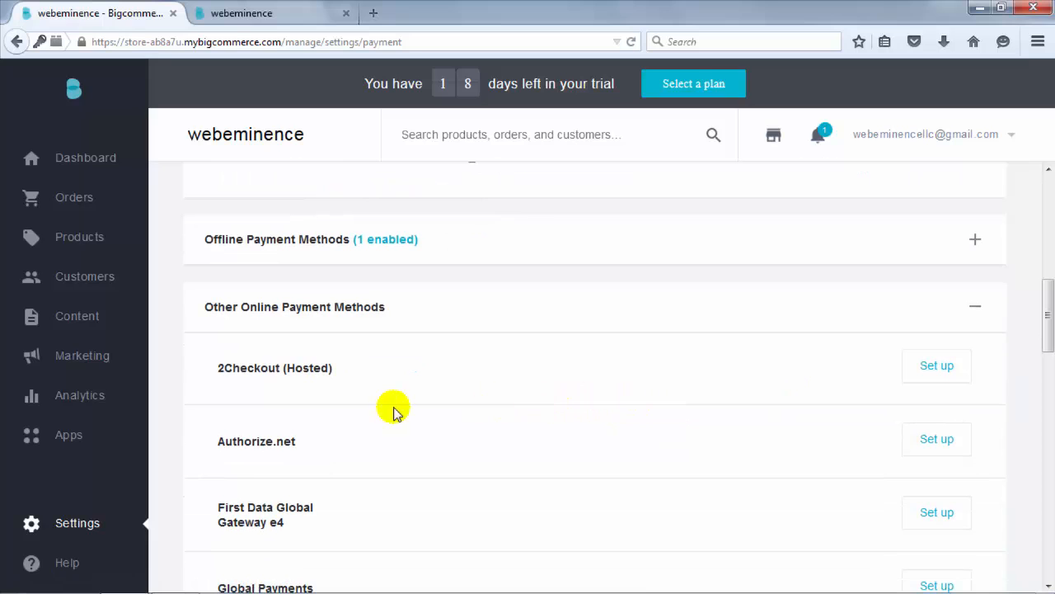
scroll(205, 422, "down", 2)
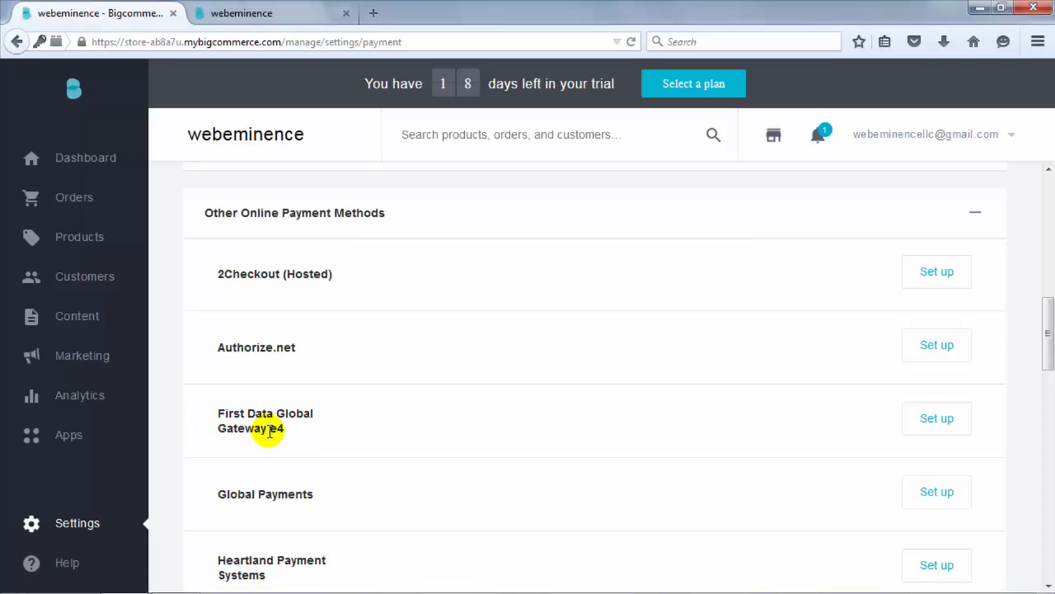
scroll(269, 431, "down", 2)
scroll(273, 438, "down", 4)
scroll(273, 438, "down", 4)
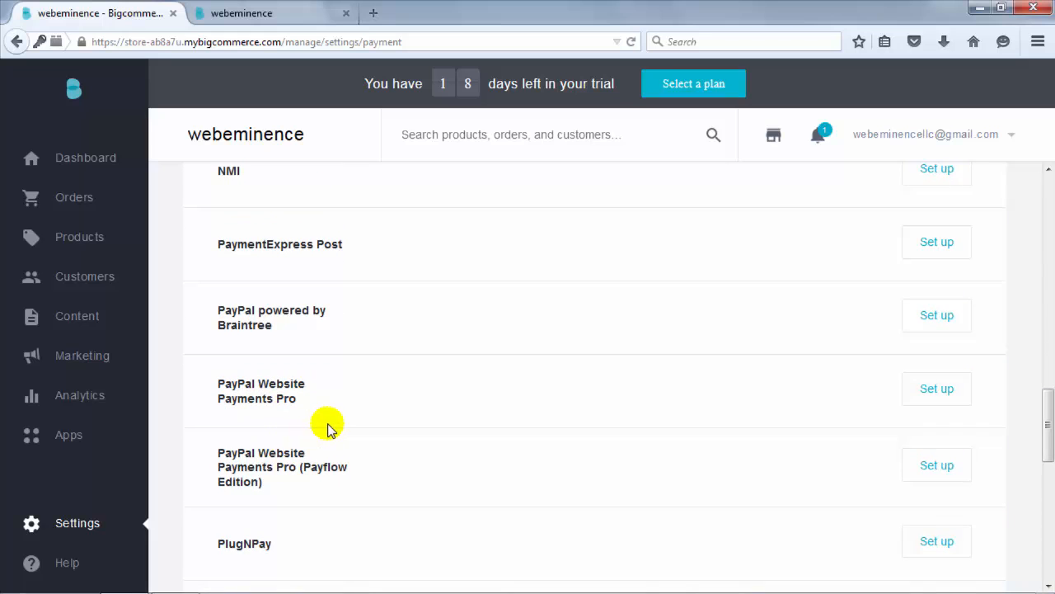
scroll(328, 429, "down", 2)
scroll(282, 403, "down", 8)
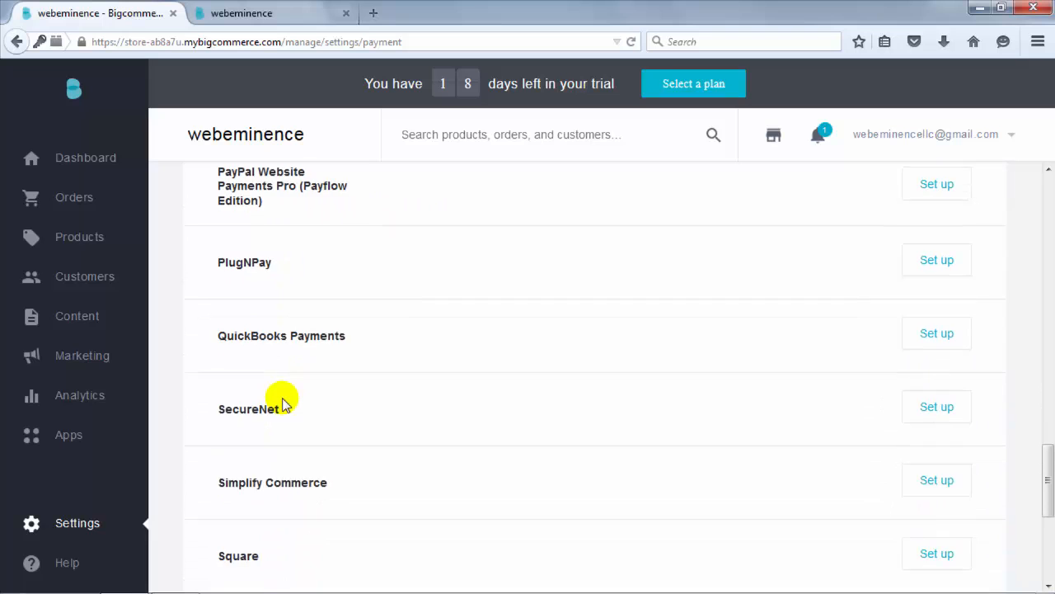
scroll(281, 401, "down", 2)
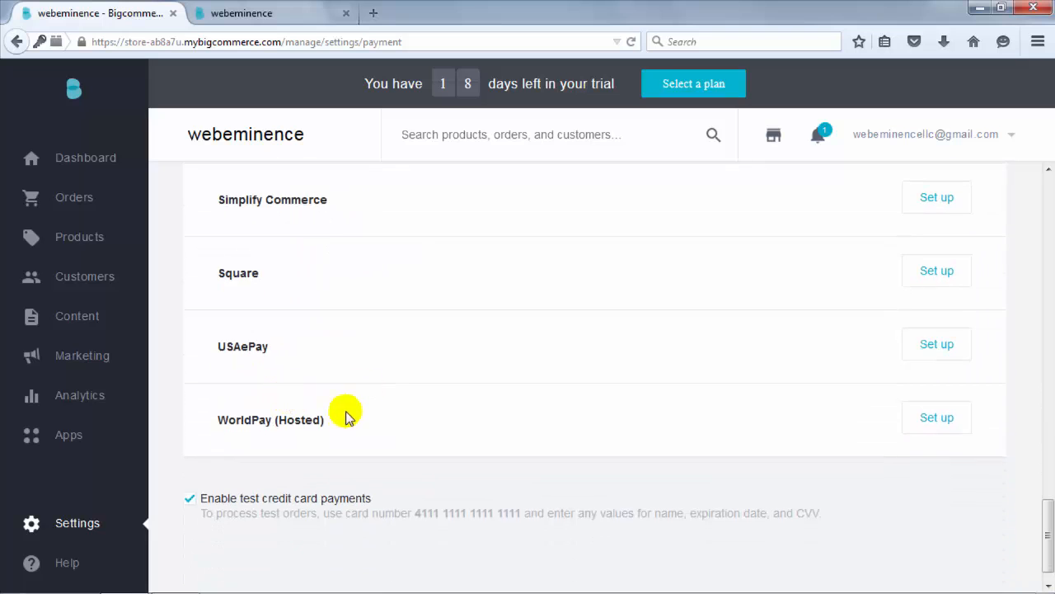
scroll(351, 428, "up", 6)
scroll(359, 429, "up", 18)
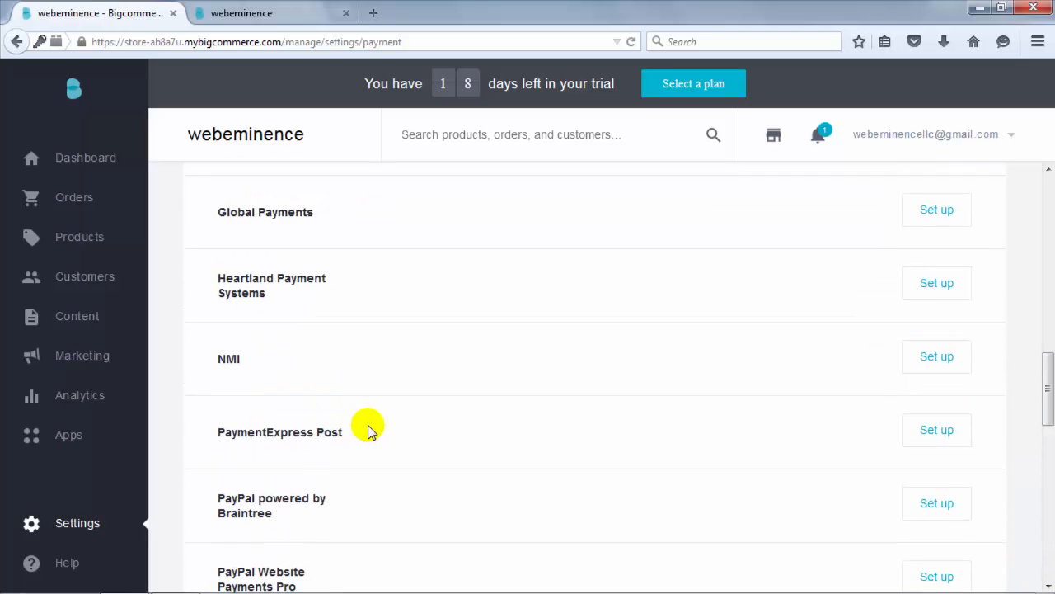
scroll(400, 428, "up", 2)
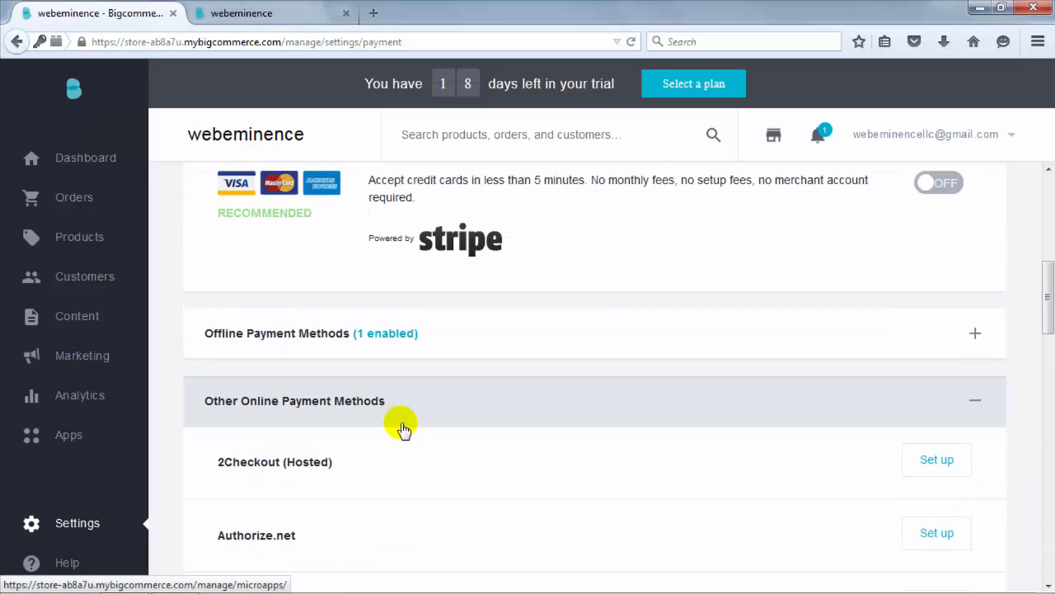
- Return to the PayPal and credit card options in the checkout payment settings and review them again
scroll(405, 446, "up", 3)
scroll(433, 468, "up", 5)
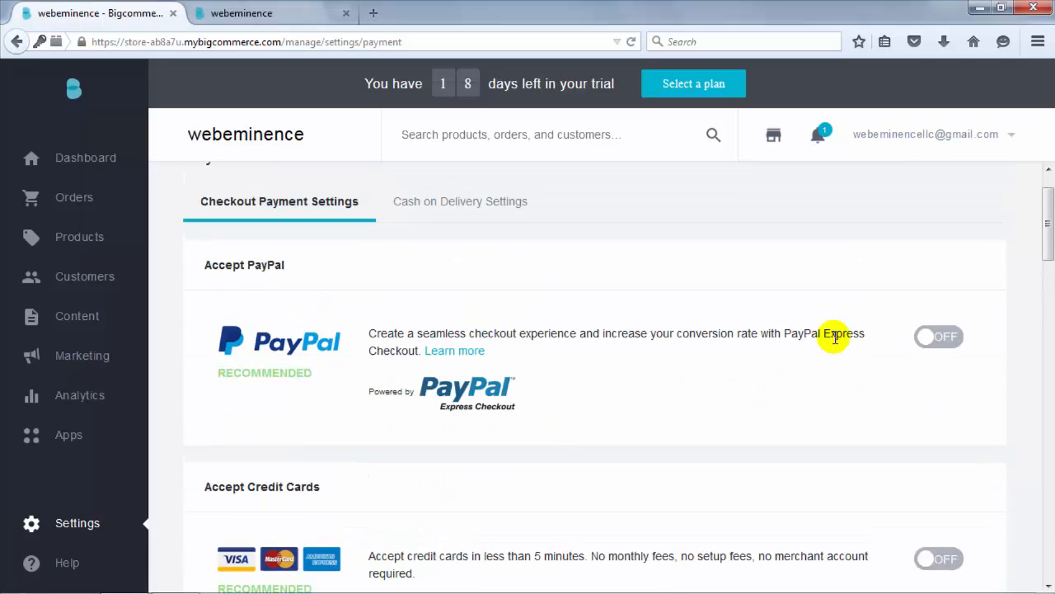
scroll(577, 359, "down", 2)
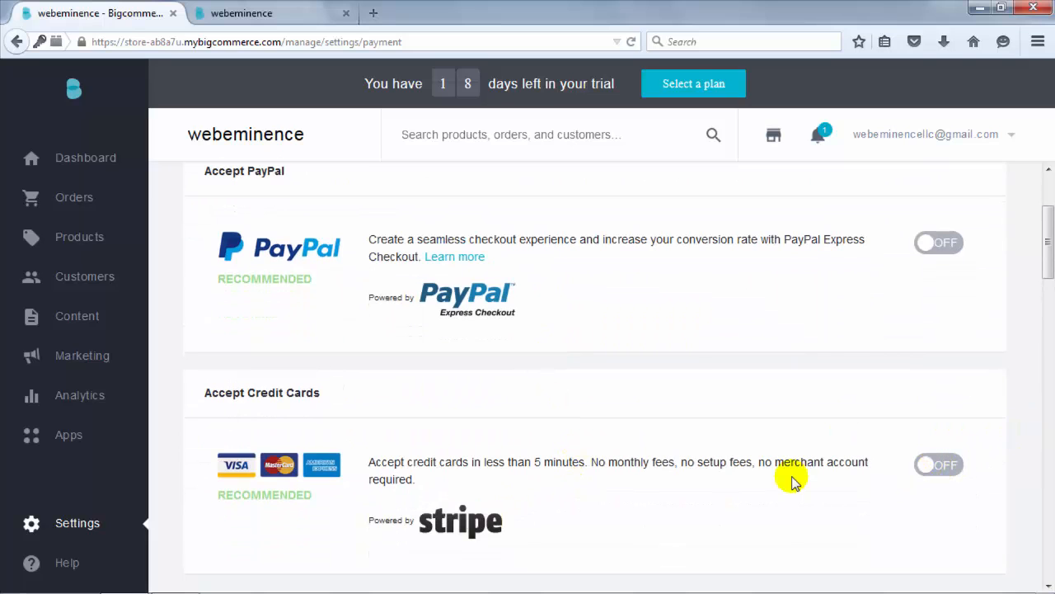
- Open the shipping settings and review the shipping address, label, default and advanced shipping rule, and out-of-zone message sections
left_click(118, 526)
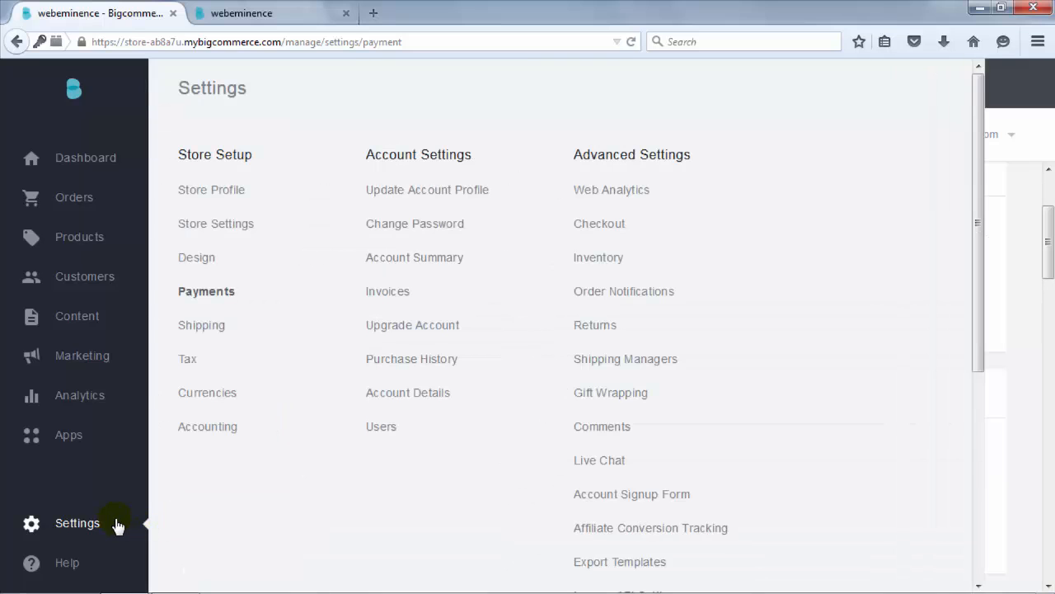
left_click(203, 324)
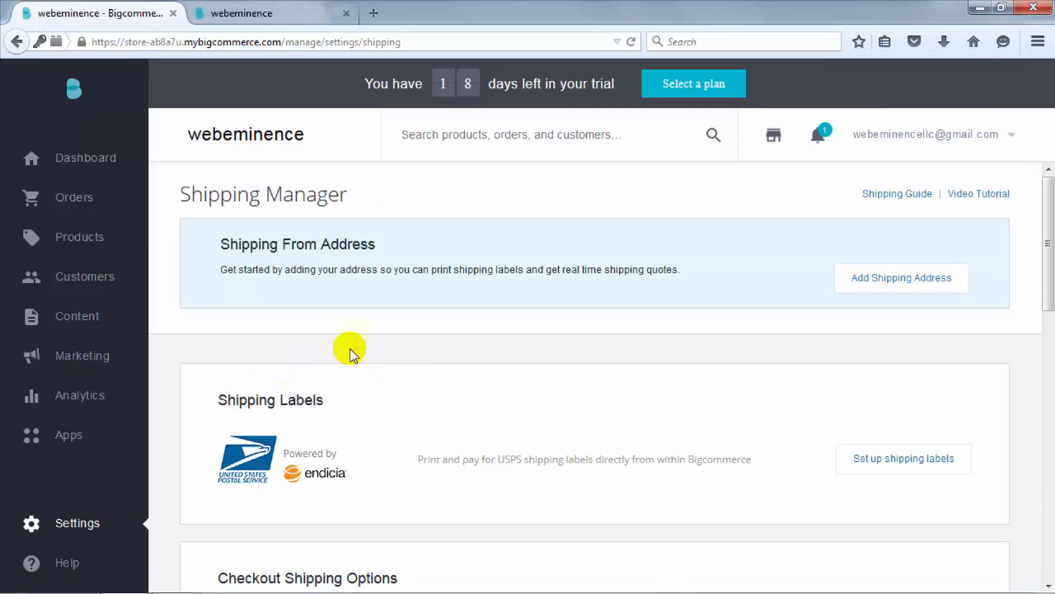
left_click_drag(1049, 246, 1046, 318)
left_click_drag(1046, 274, 1048, 232)
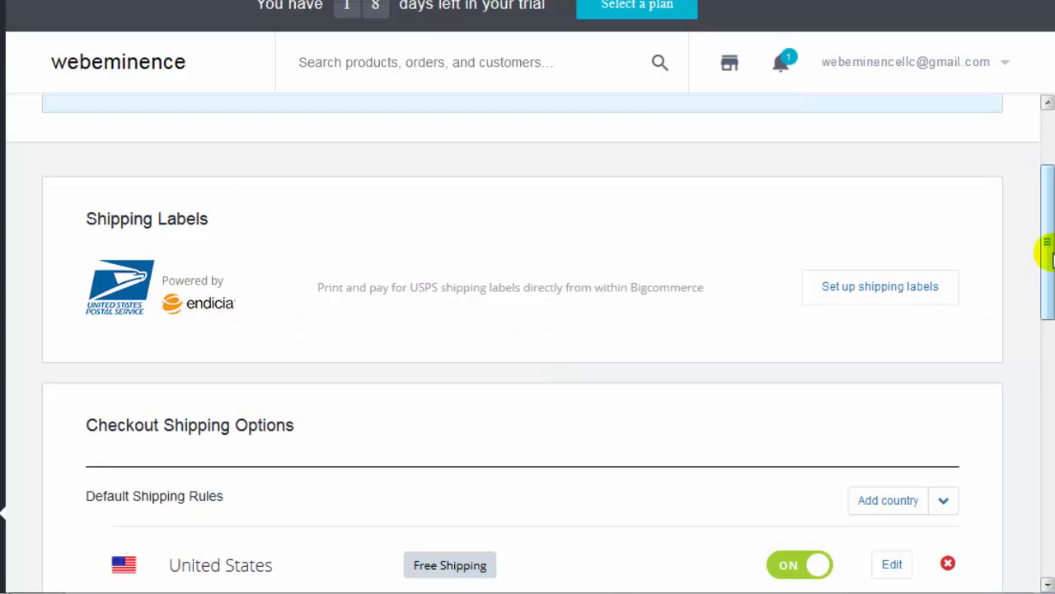
left_click_drag(1047, 253, 1047, 383)
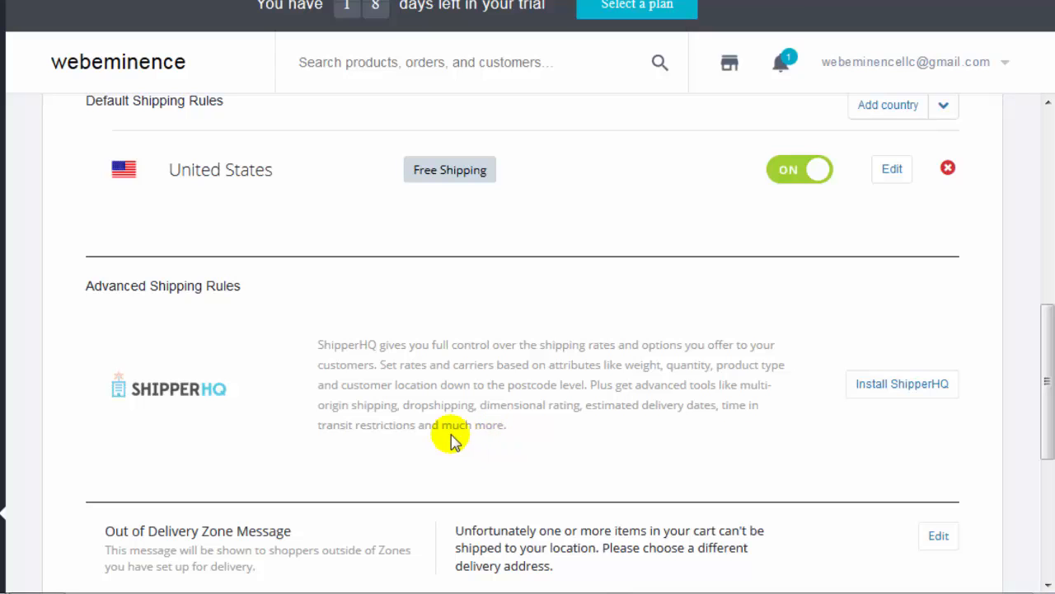
scroll(448, 437, "down", 3)
scroll(446, 440, "up", 8)
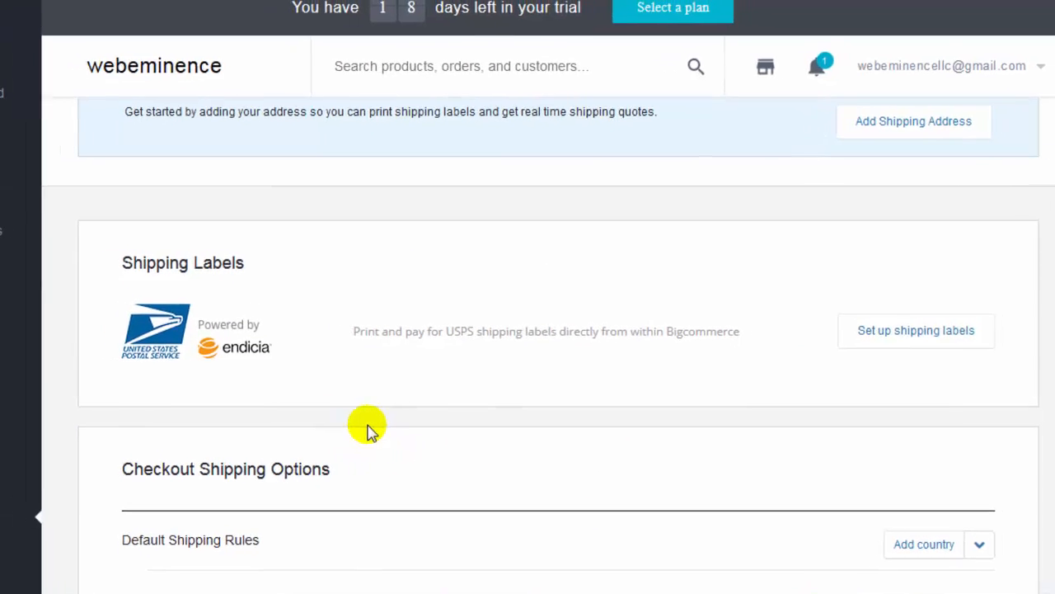
- Open the tax settings and review the automated sales tax notice, the manual and automatic calculation choices and the general tax options
left_click(91, 530)
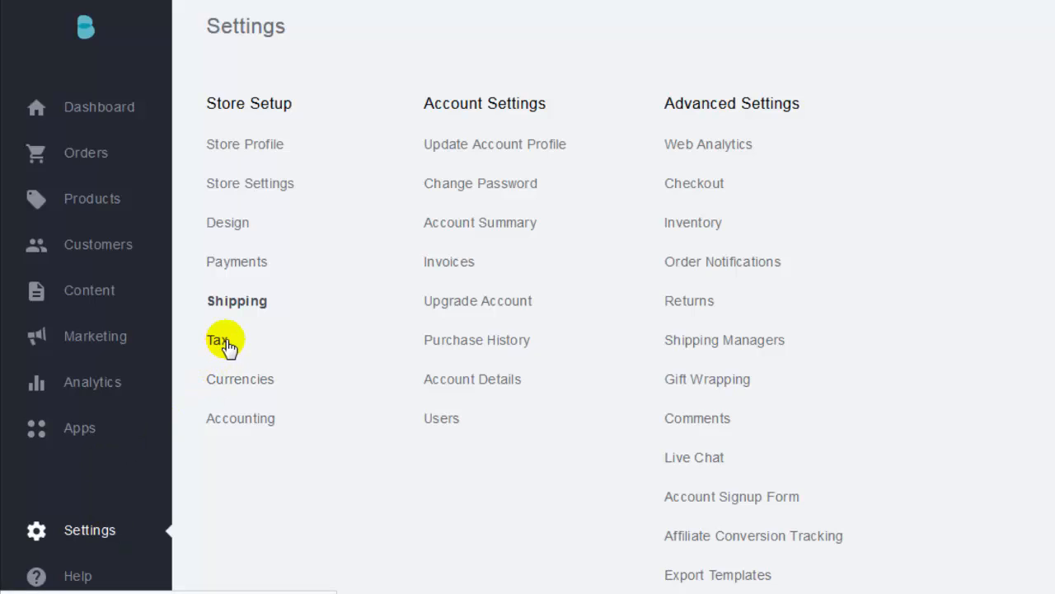
left_click(219, 340)
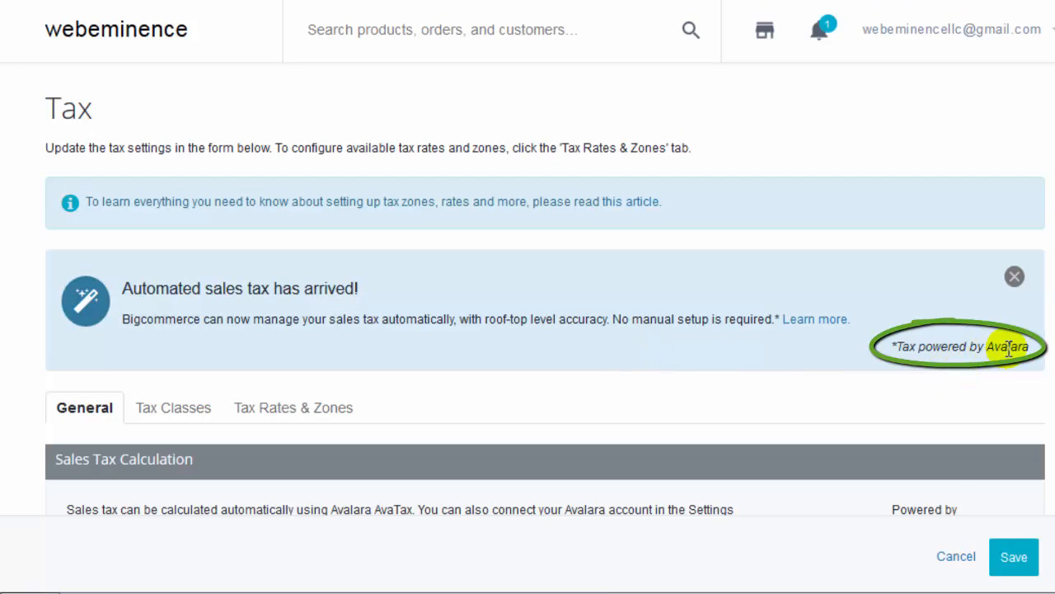
scroll(514, 354, "down", 3)
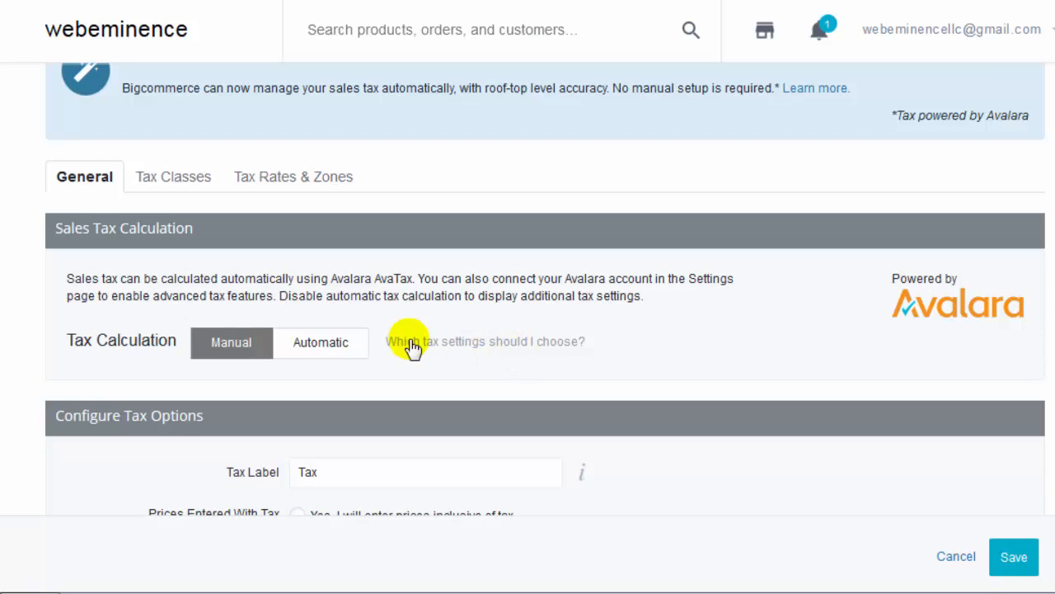
scroll(389, 346, "down", 2)
scroll(388, 347, "up", 3)
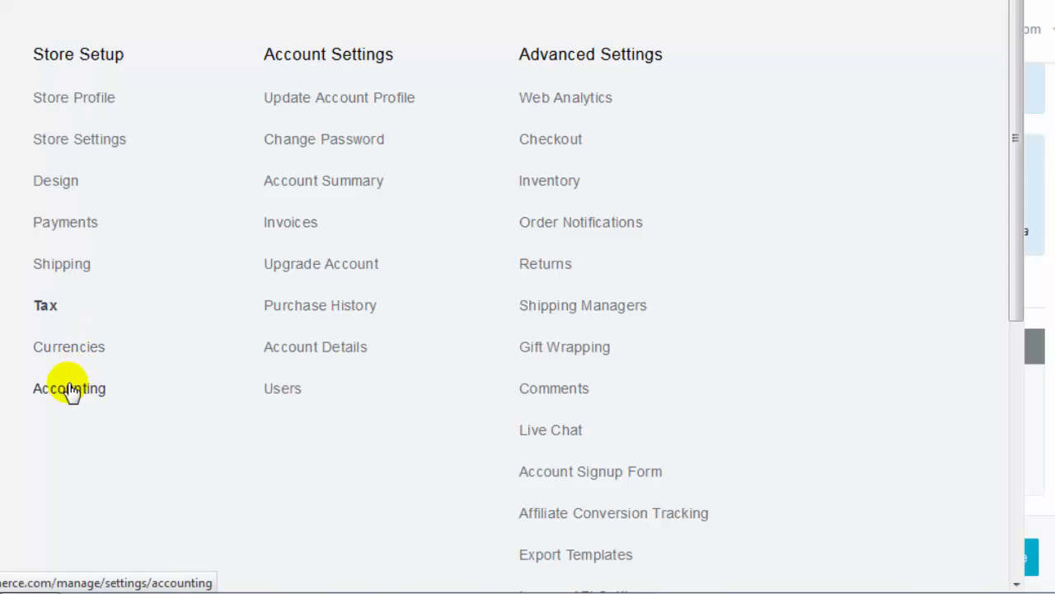
- Open the accounting settings to view the integrations, and look through the remaining account, advanced and server settings entries
left_click(72, 390)
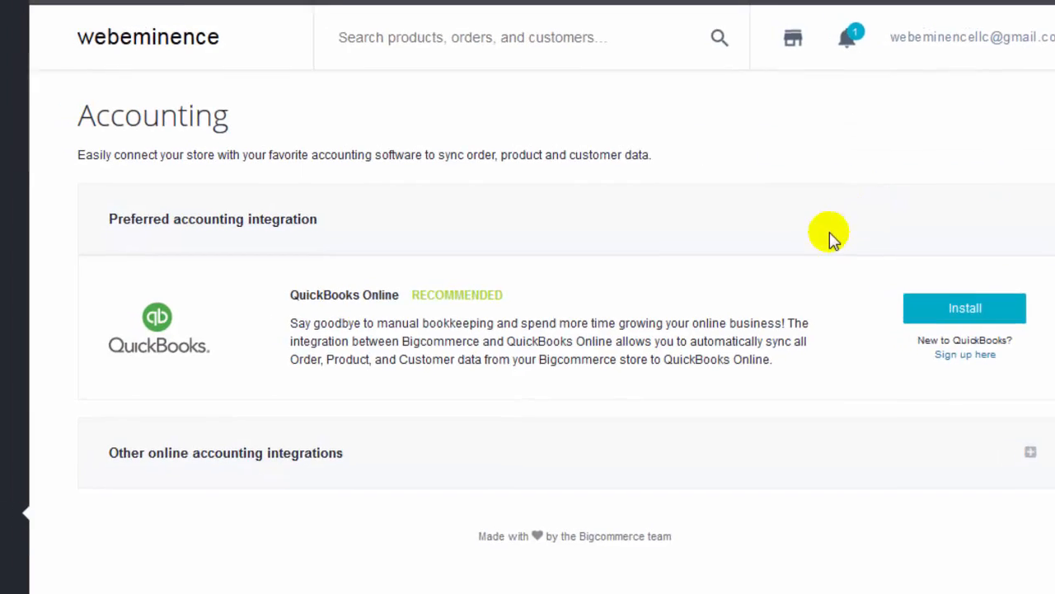
left_click(58, 548)
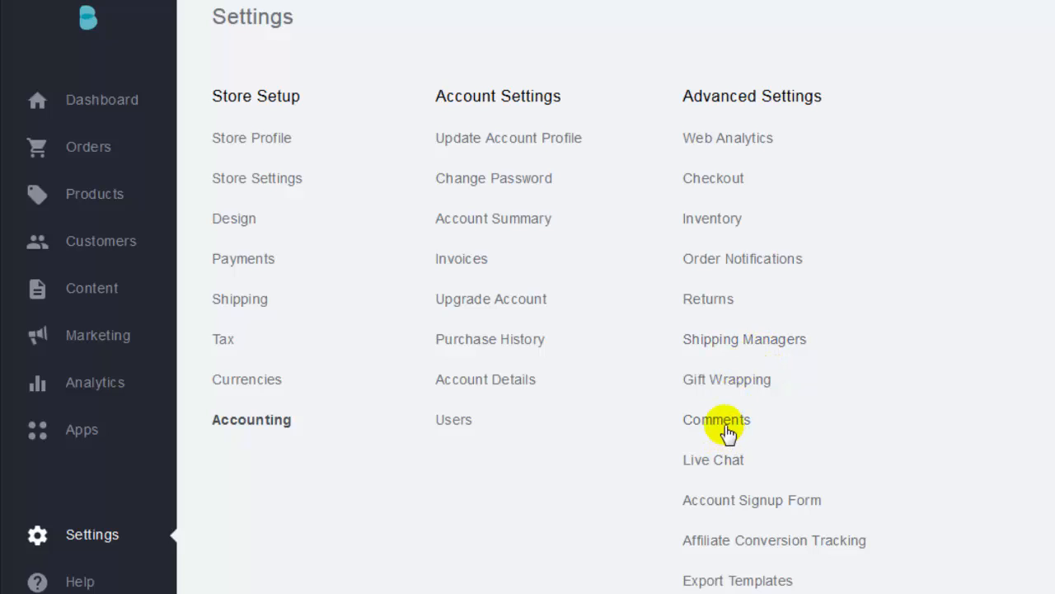
scroll(647, 515, "down", 2)
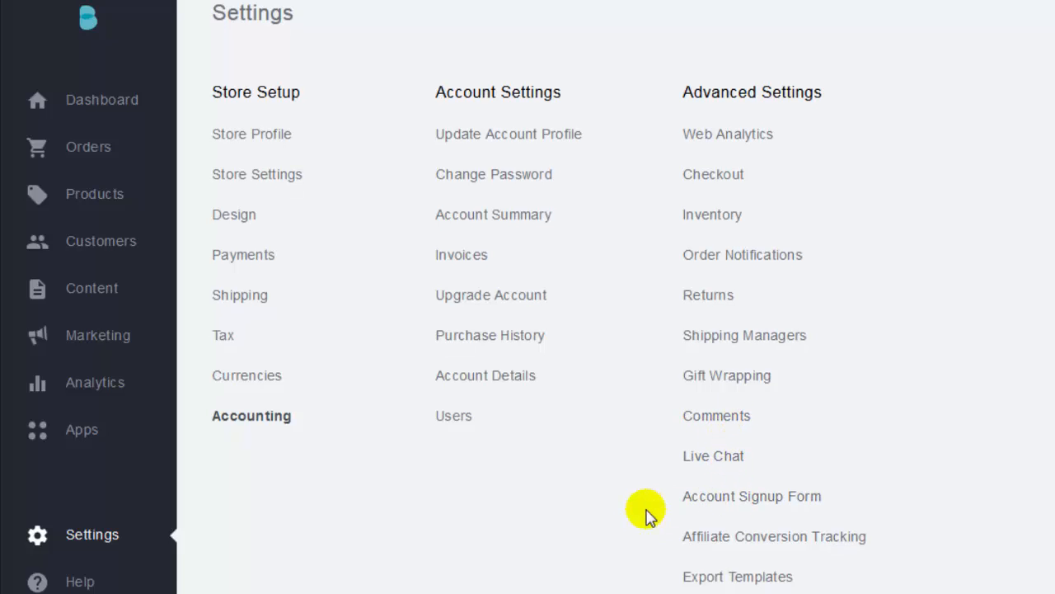
scroll(643, 508, "down", 3)
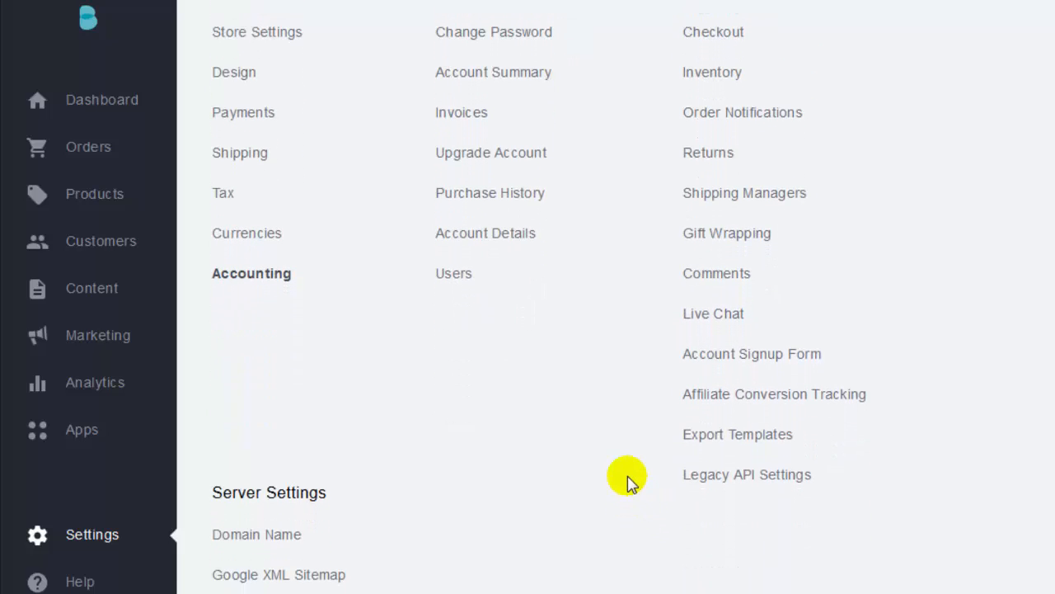
scroll(624, 478, "down", 3)
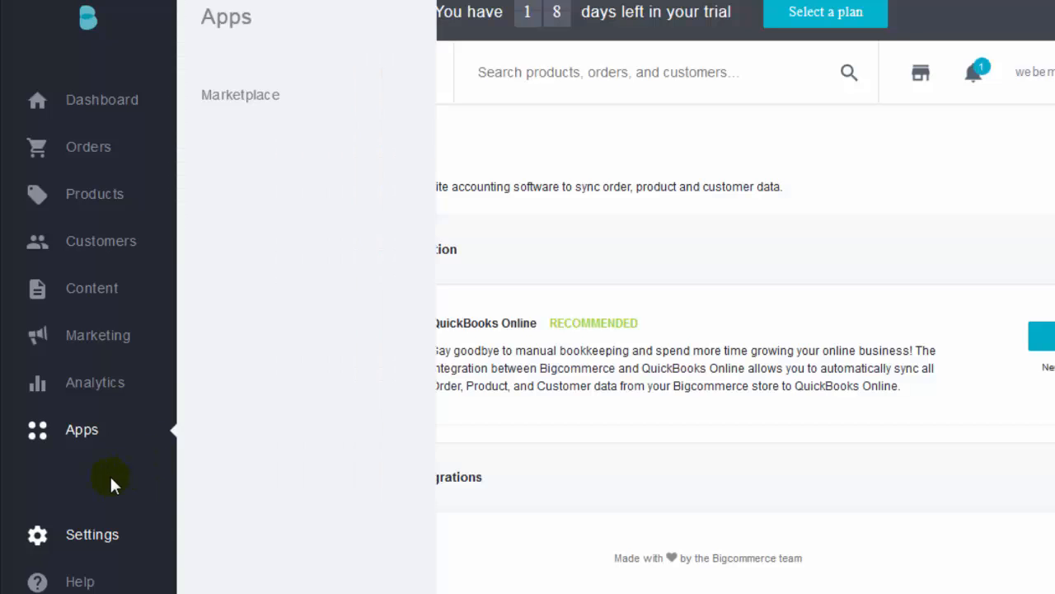
left_click(96, 551)
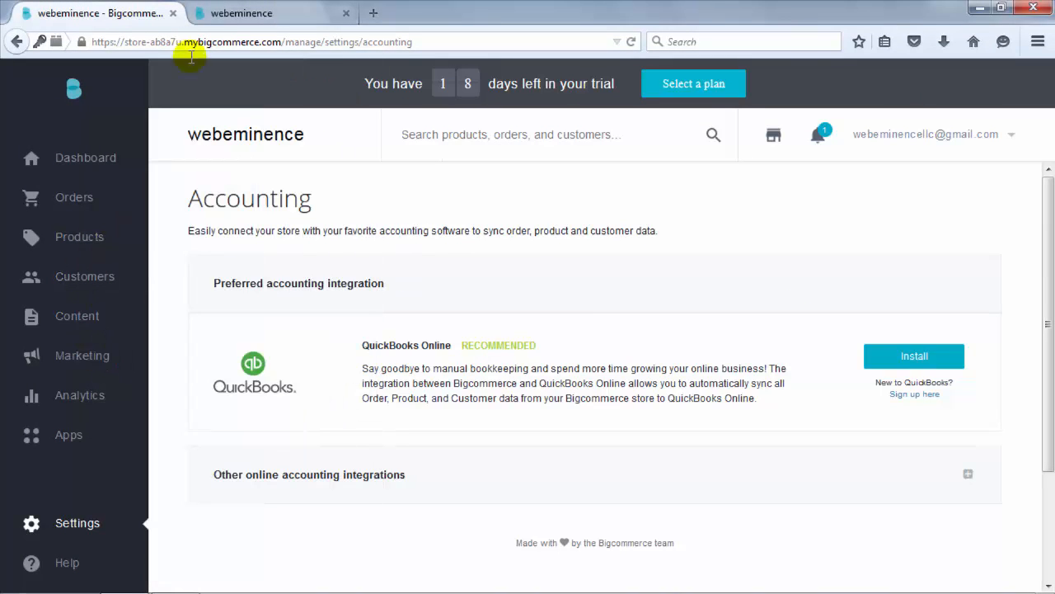
- Switch to the storefront and look over the launch notice, the home page banner and the featured products
left_click(293, 17)
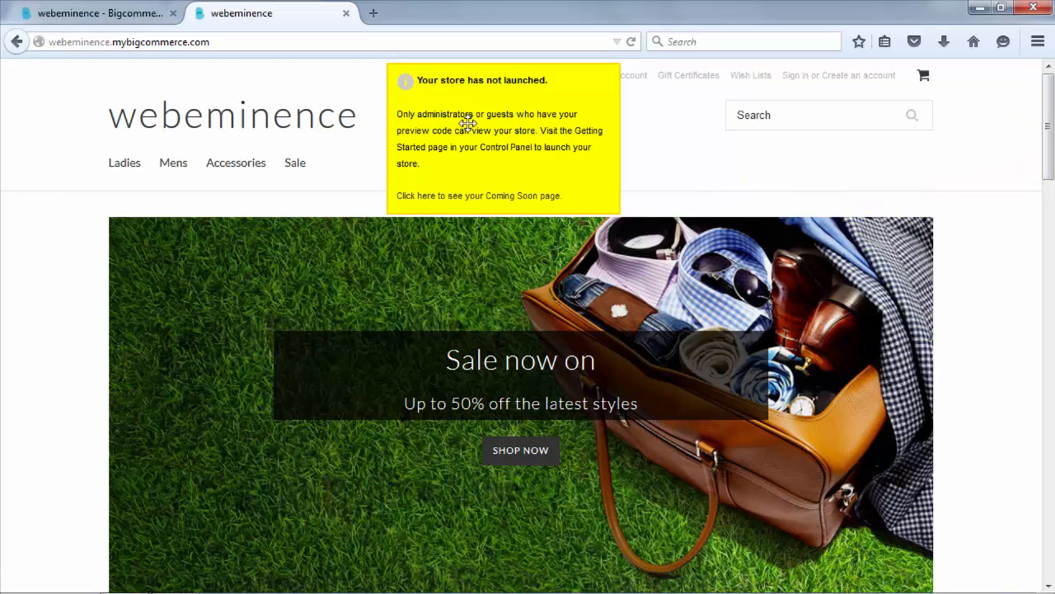
mouse_move(535, 111)
left_mouse_down()
mouse_move(184, 113)
mouse_move(527, 110)
left_mouse_up()
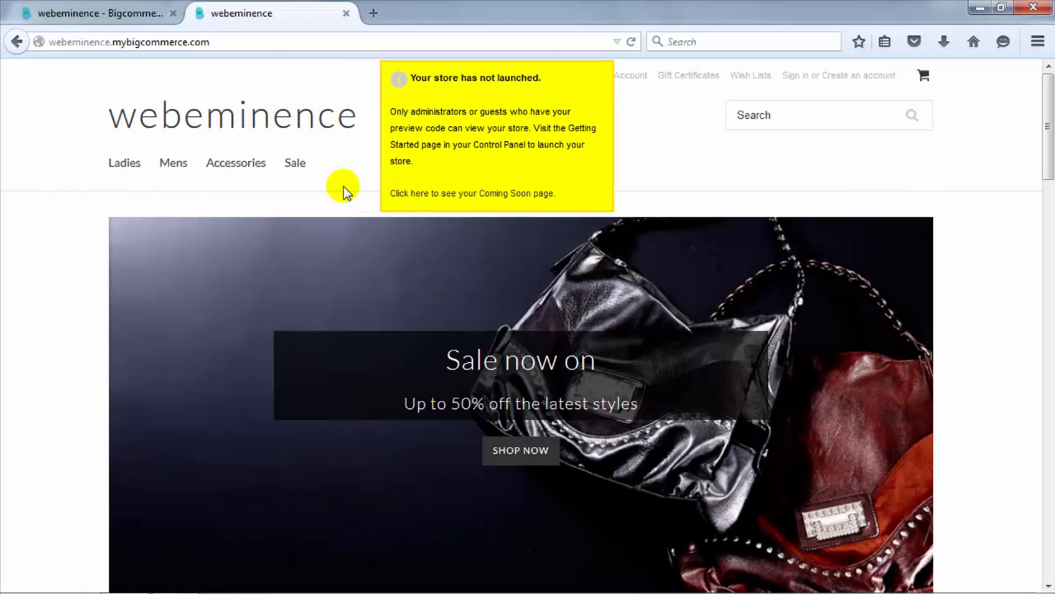
scroll(42, 342, "down", 5)
scroll(47, 342, "up", 4)
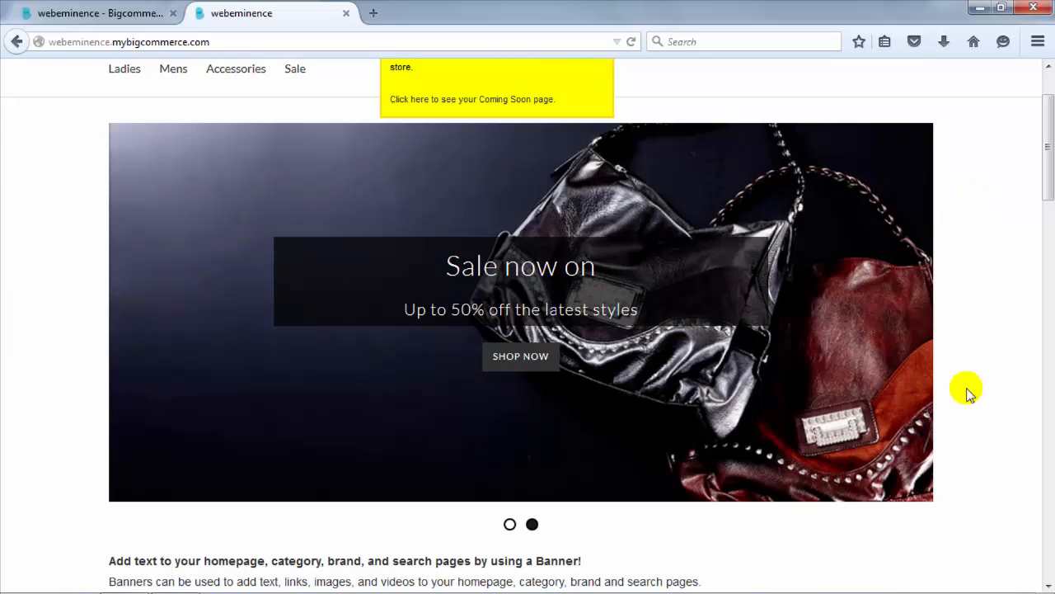
scroll(858, 363, "down", 3)
scroll(804, 383, "down", 2)
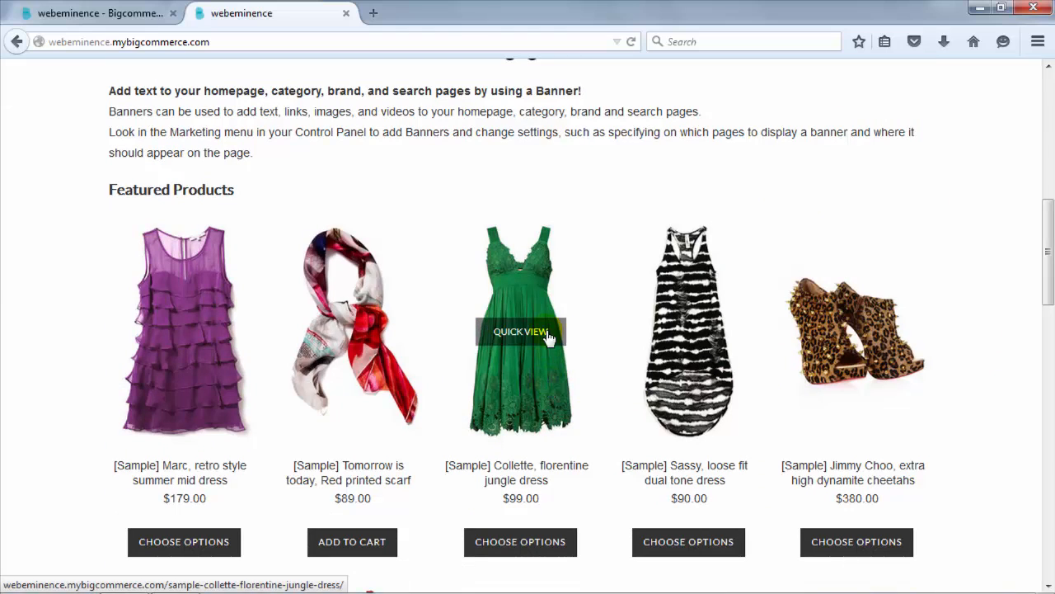
scroll(557, 404, "down", 1)
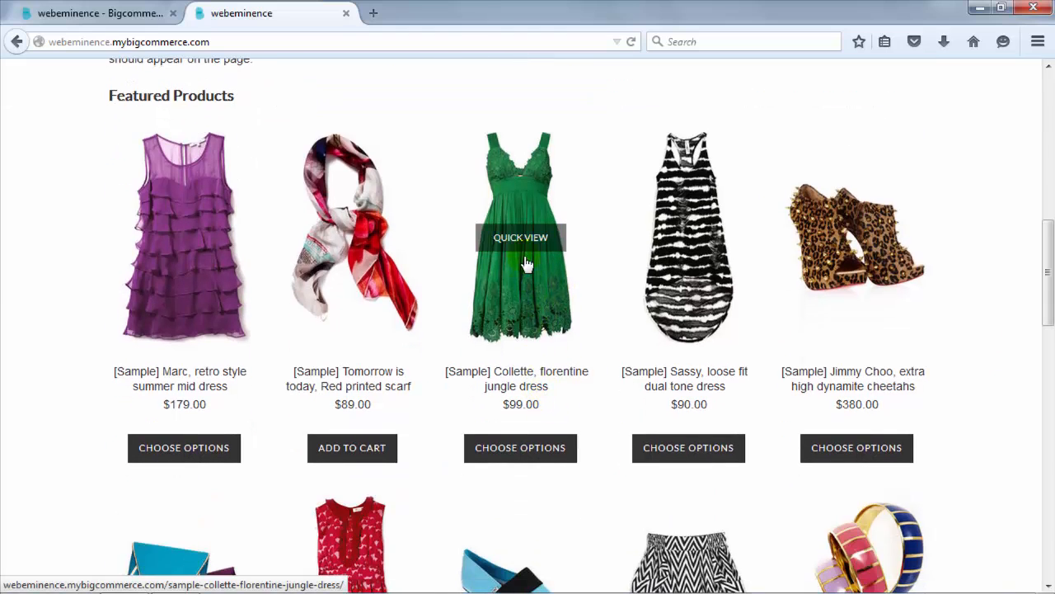
- Open the quick view of the Collette florentine jungle dress and choose size S, purple and a quantity of 3
left_click(530, 244)
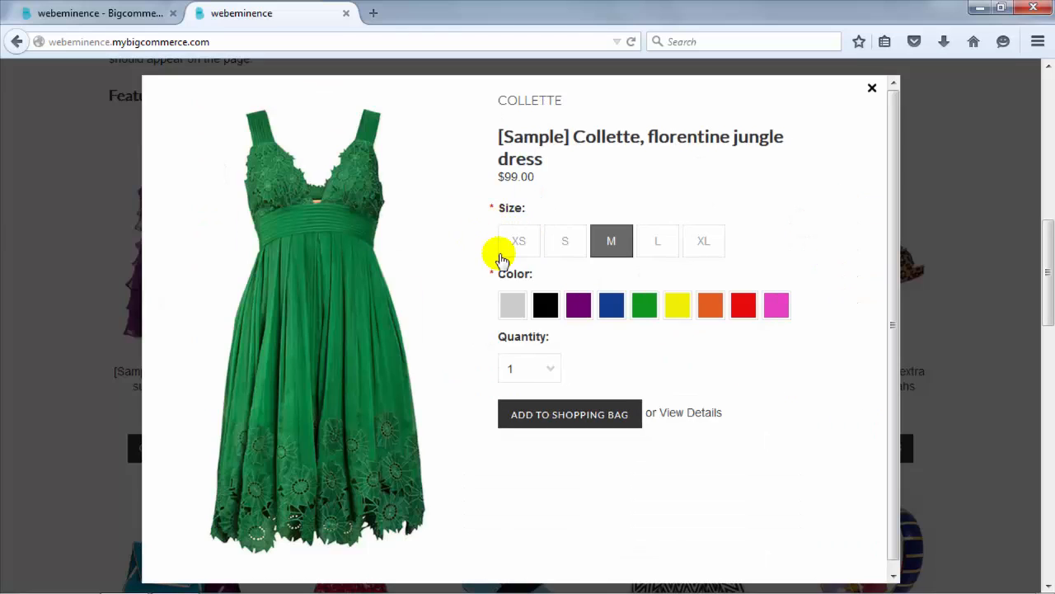
scroll(297, 362, "down", 2)
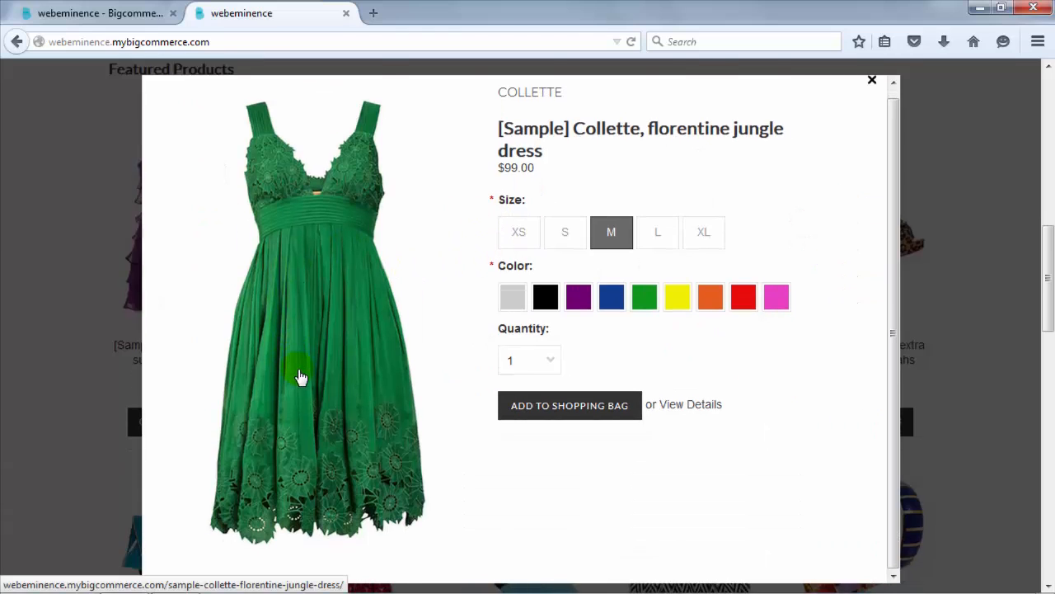
scroll(323, 357, "up", 1)
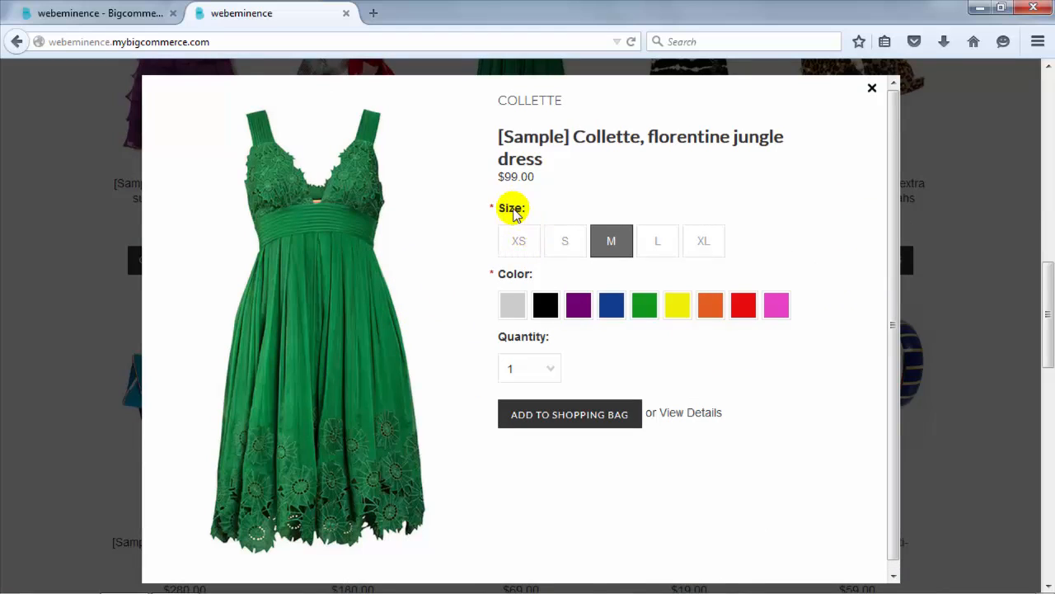
left_click(515, 241)
left_click(563, 245)
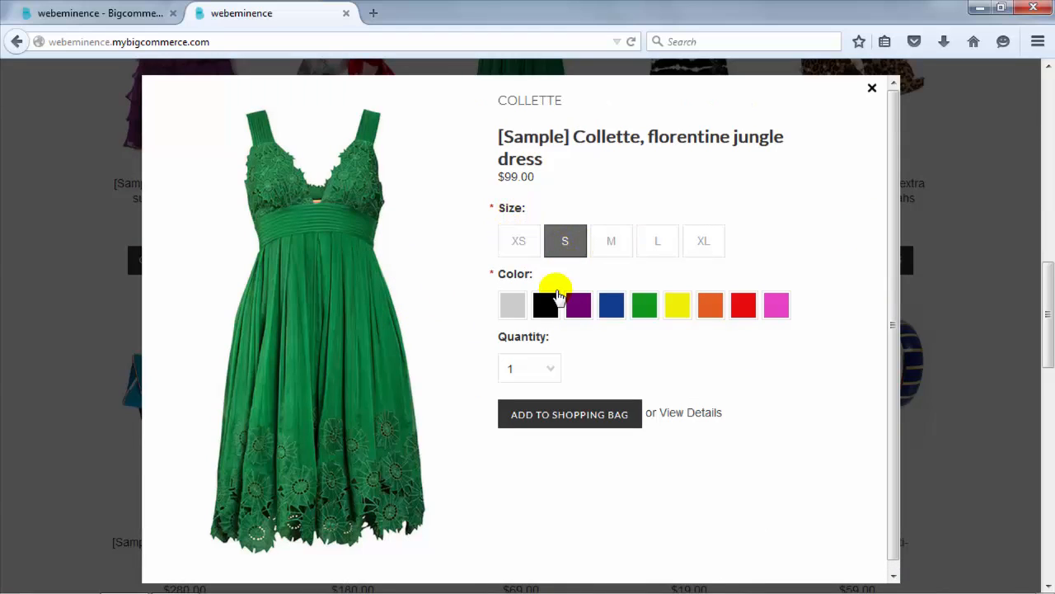
left_click(580, 307)
left_click(545, 373)
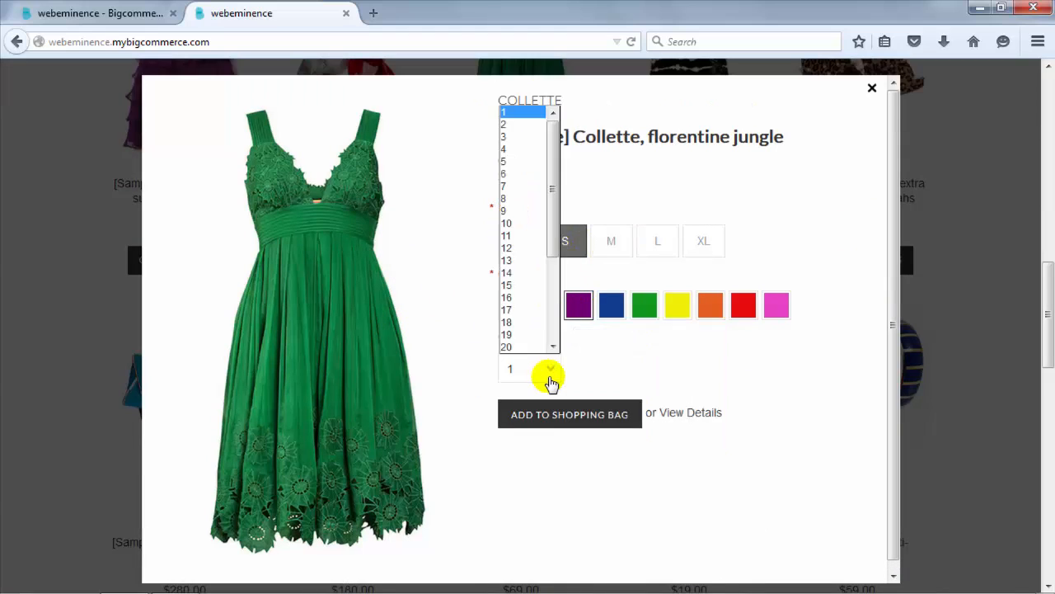
left_click(509, 136)
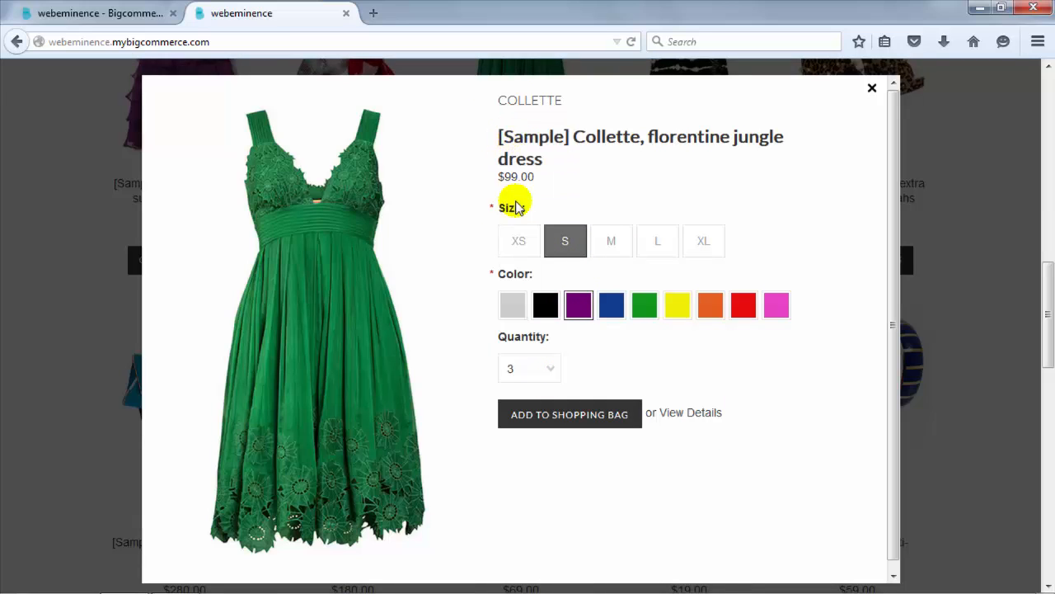
- Add the configured Collette dress to the shopping bag and open the shopping cart page
left_click(600, 417)
left_click(586, 419)
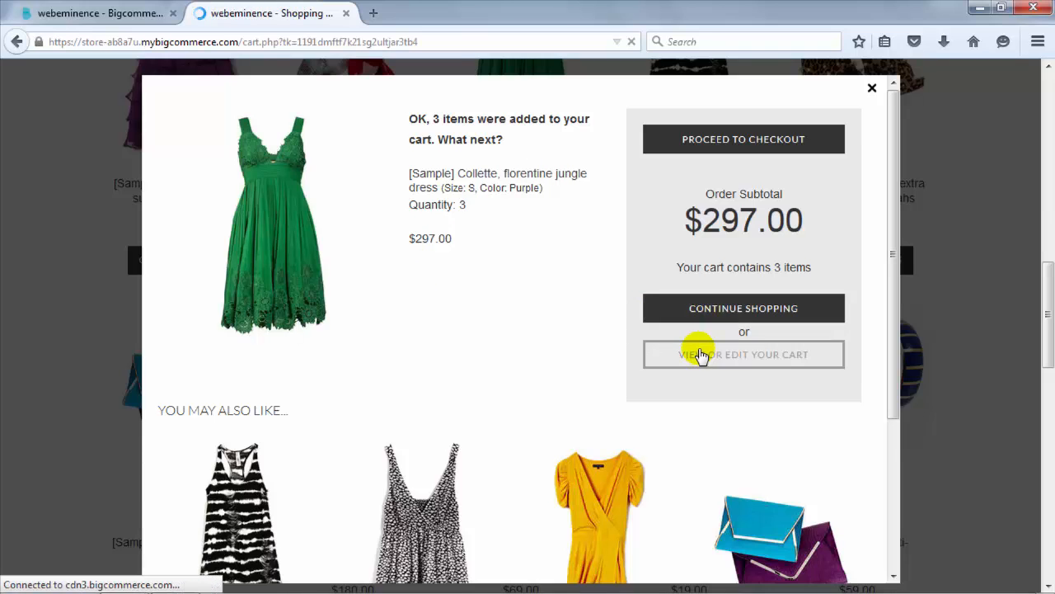
scroll(313, 348, "down", 1)
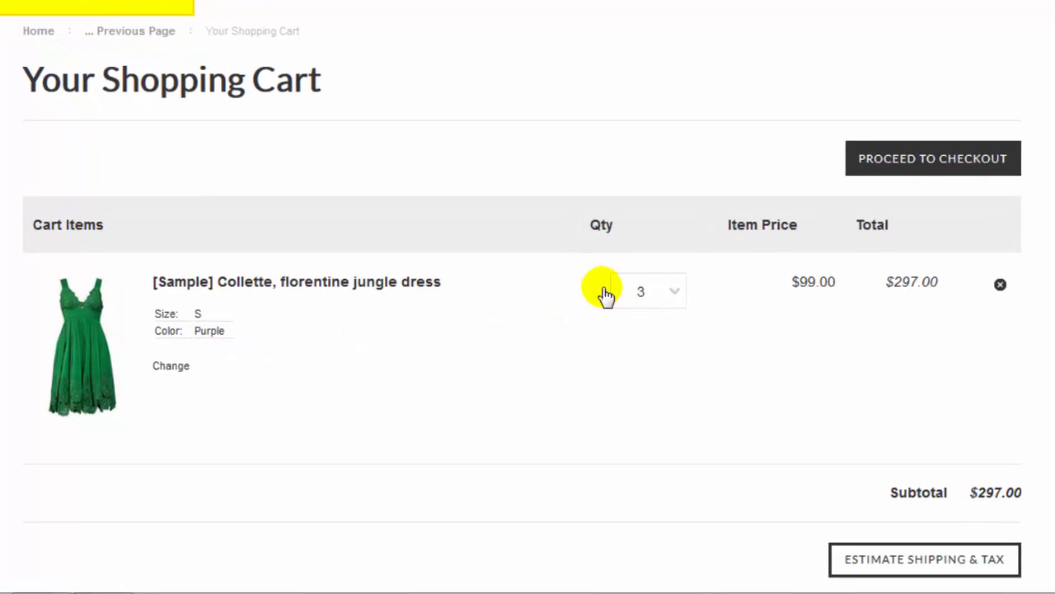
- Examine the cart's totals, shipping and tax estimate, checkout, coupon code and gift certificate options
scroll(725, 329, "down", 3)
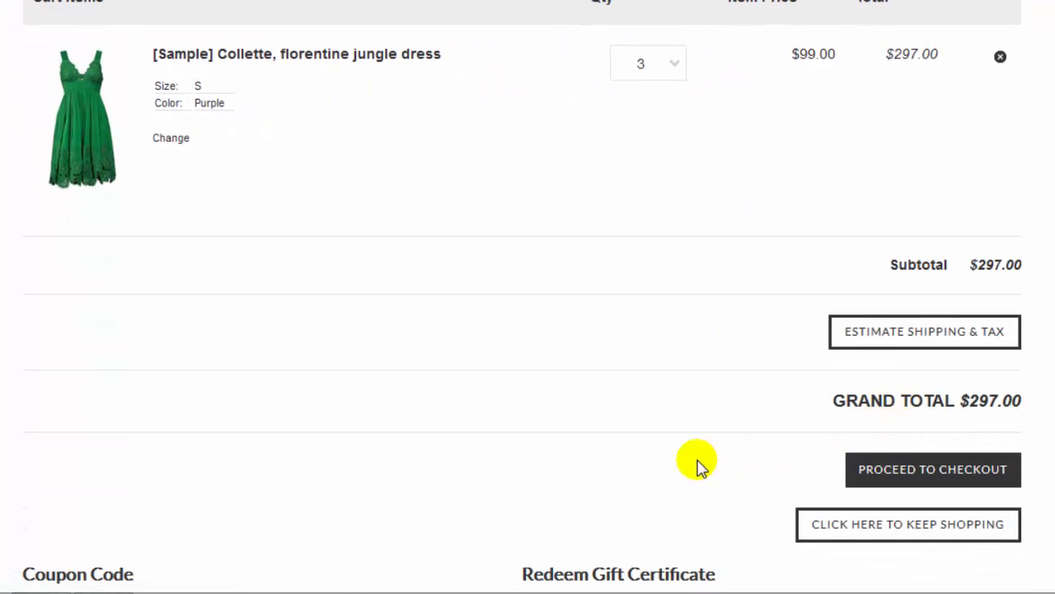
scroll(693, 465, "down", 1)
scroll(689, 461, "down", 1)
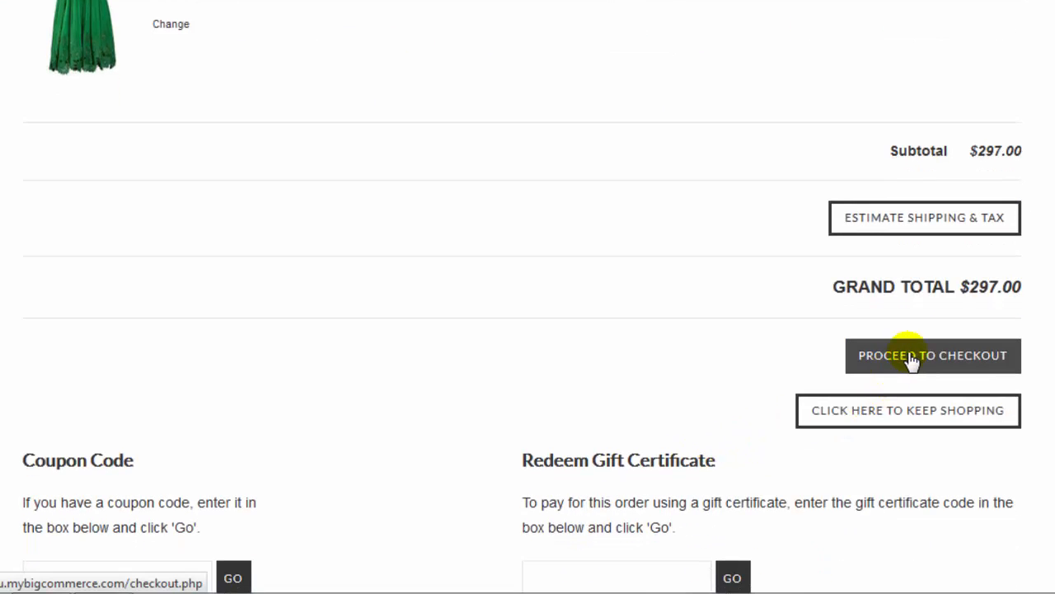
left_click_drag(911, 361, 537, 360)
scroll(299, 403, "down", 1)
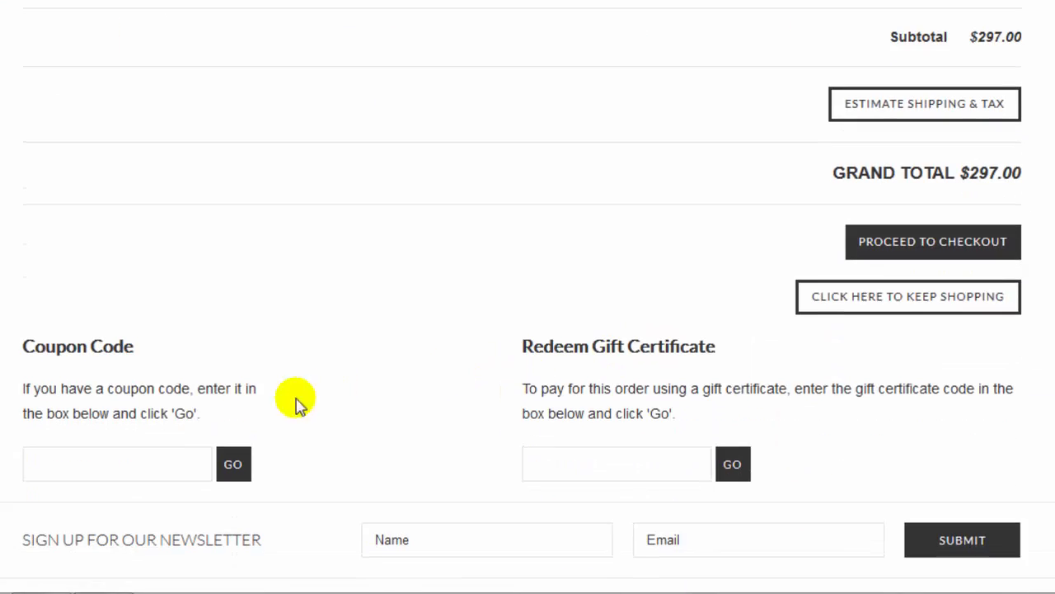
scroll(652, 365, "down", 2)
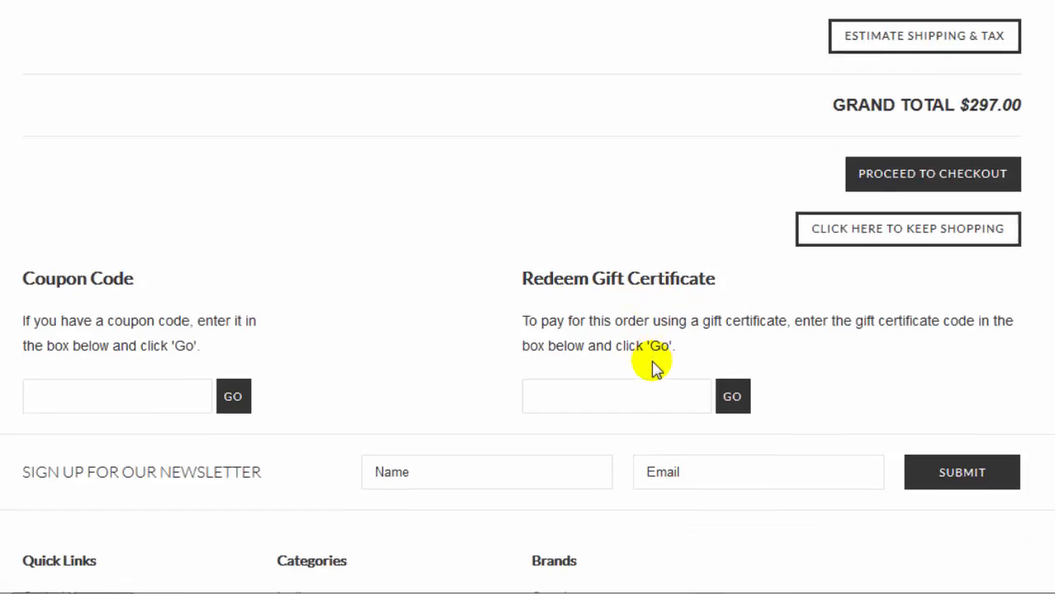
scroll(660, 368, "up", 1)
scroll(494, 346, "down", 1)
scroll(506, 306, "up", 1)
scroll(813, 287, "up", 3)
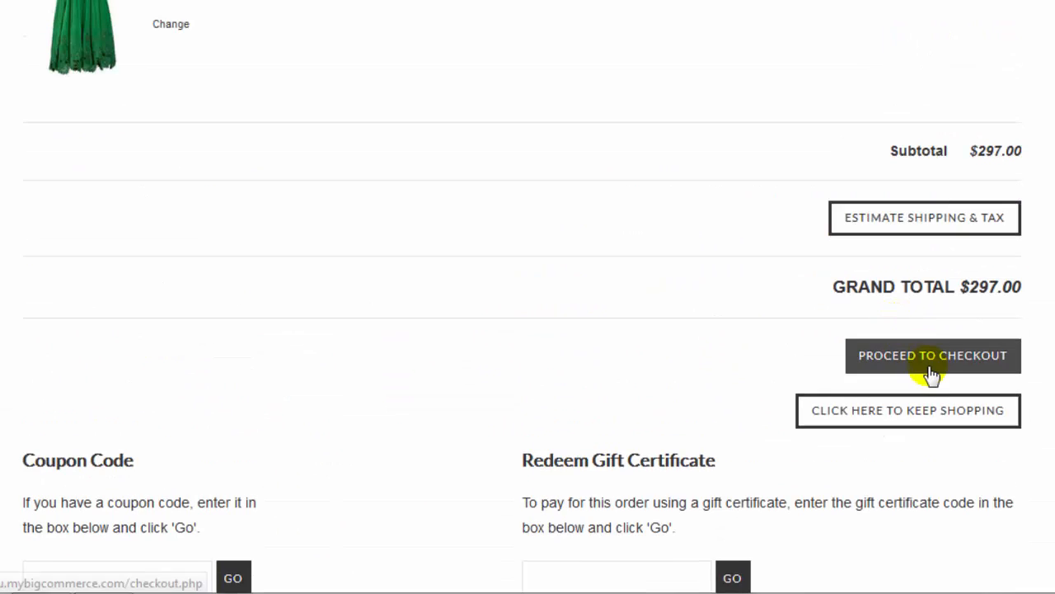
- Proceed to checkout from the cart and continue past the account details as a guest
left_click(930, 362)
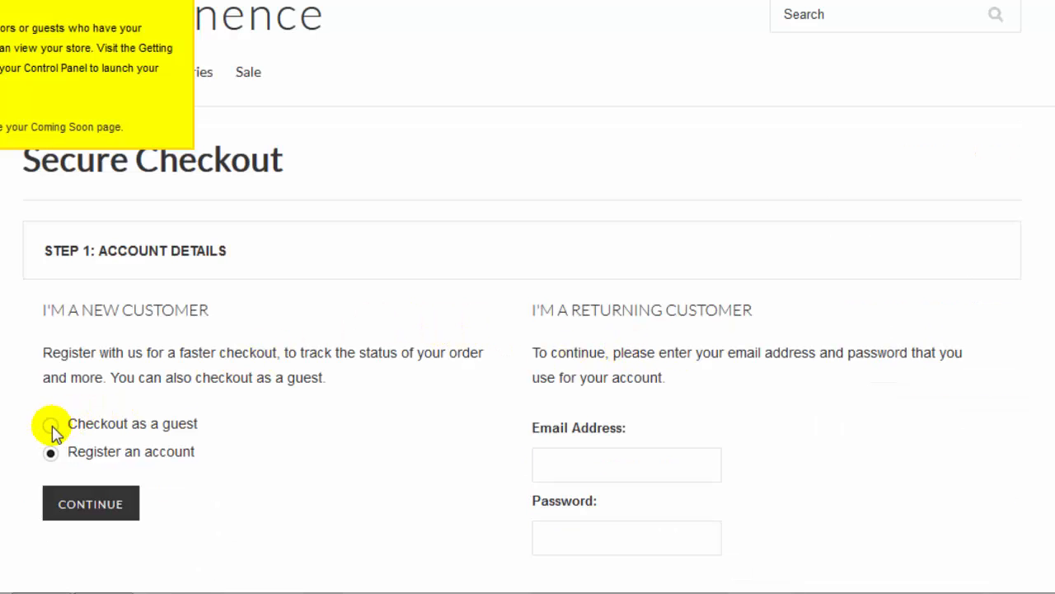
scroll(399, 396, "down", 3)
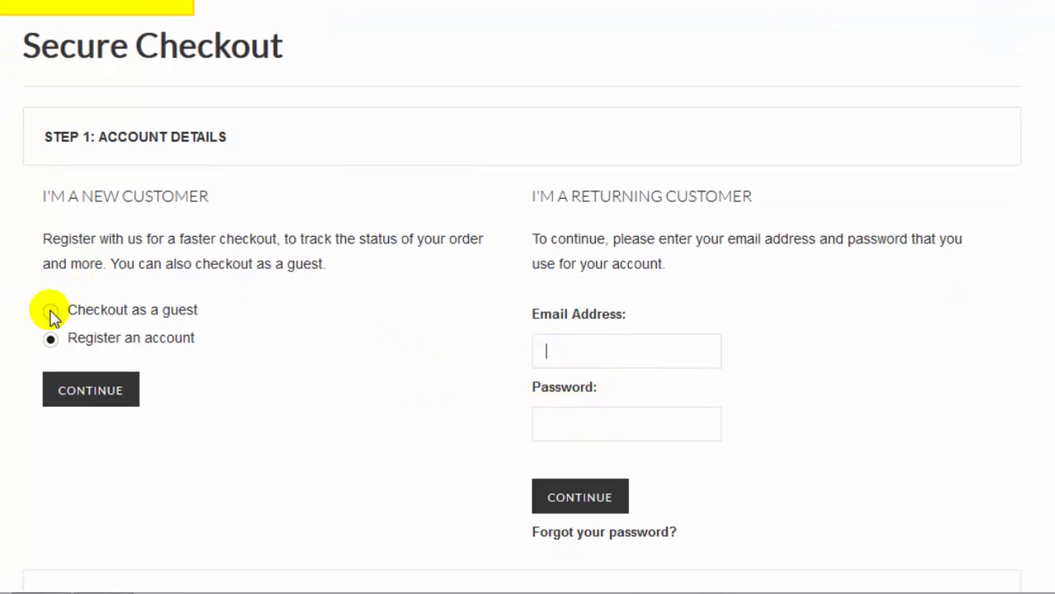
left_click(95, 396)
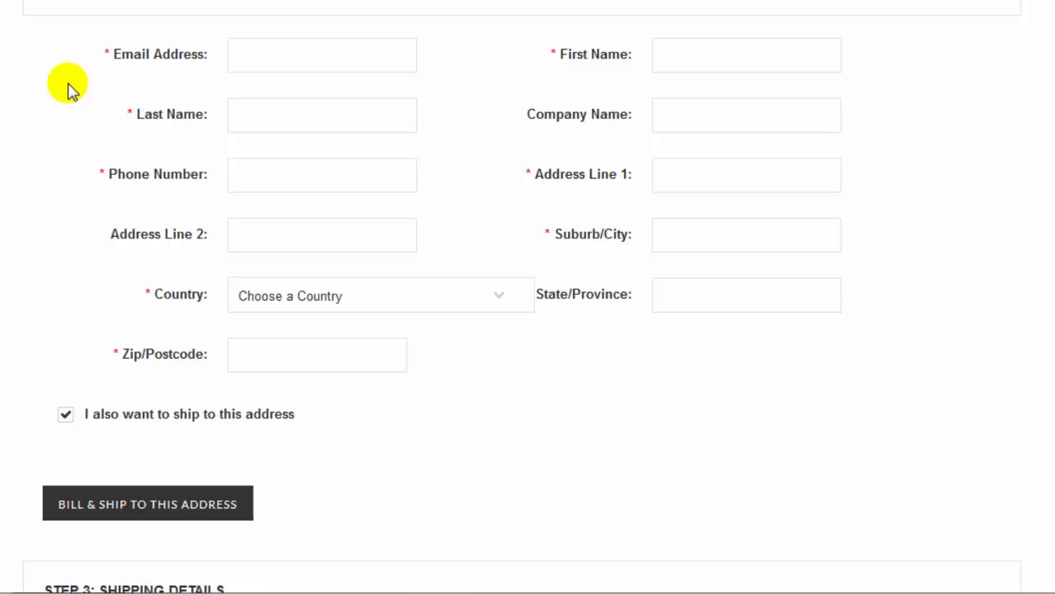
- Look through the billing details form and the remaining shipping and order confirmation steps of the checkout
scroll(255, 305, "down", 2)
scroll(233, 322, "down", 2)
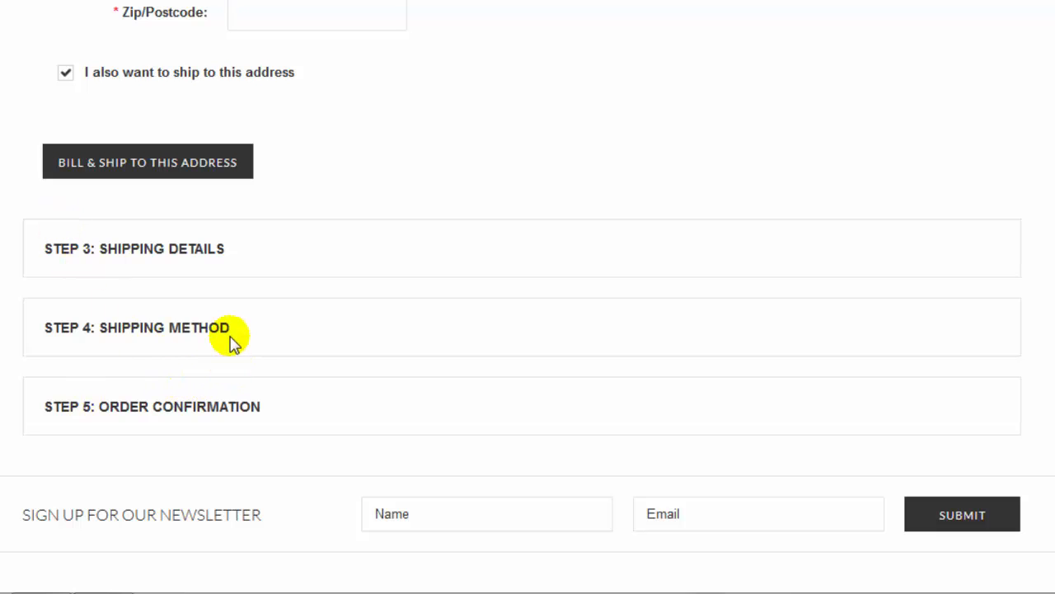
scroll(272, 350, "down", 3)
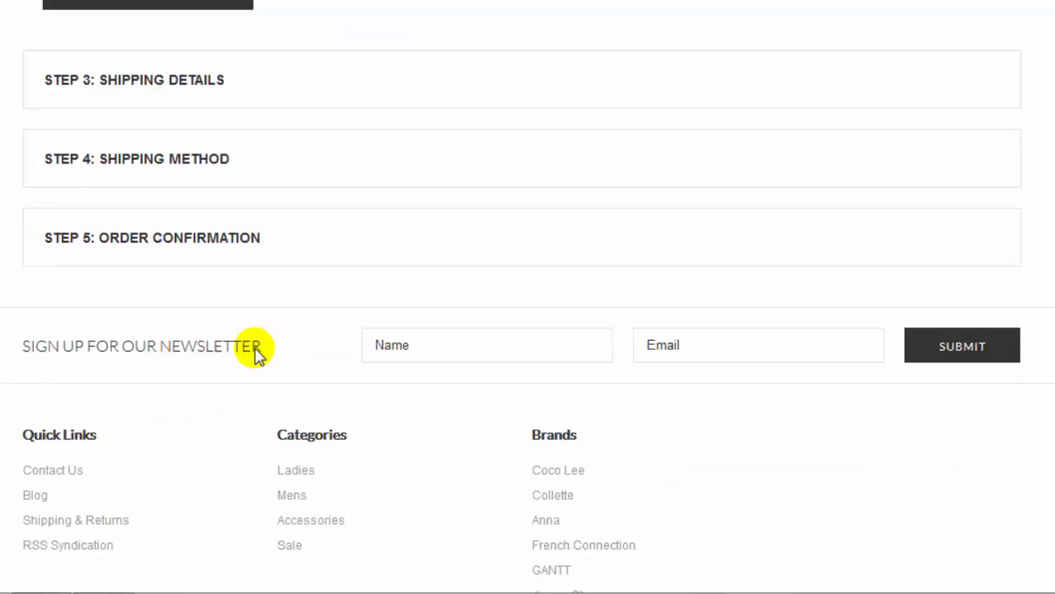
scroll(255, 354, "up", 4)
scroll(2, 221, "up", 7)
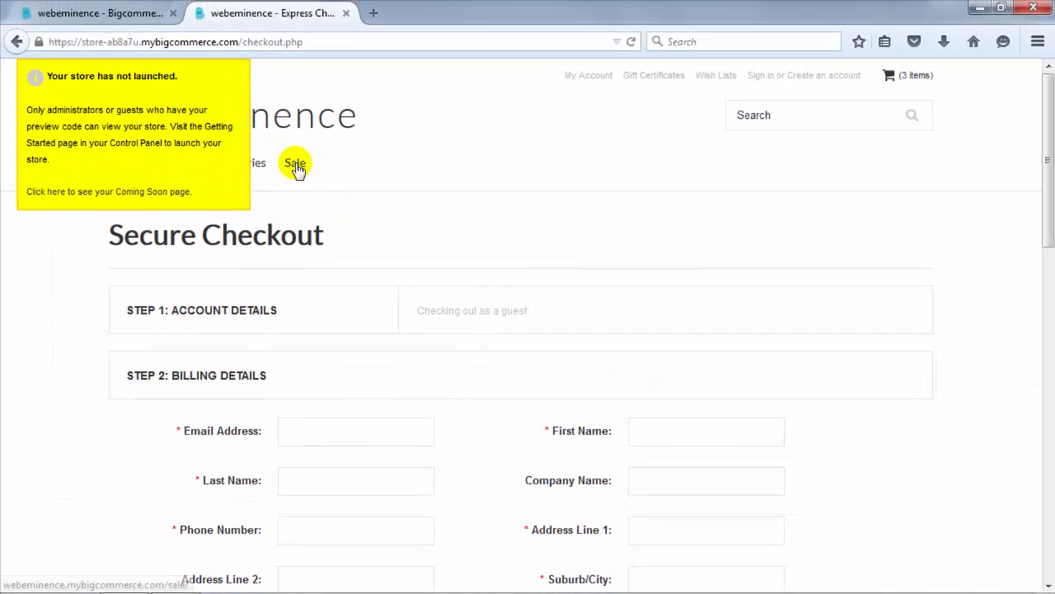
- Open the Sale category and look over its products and price ranges
left_click(295, 165)
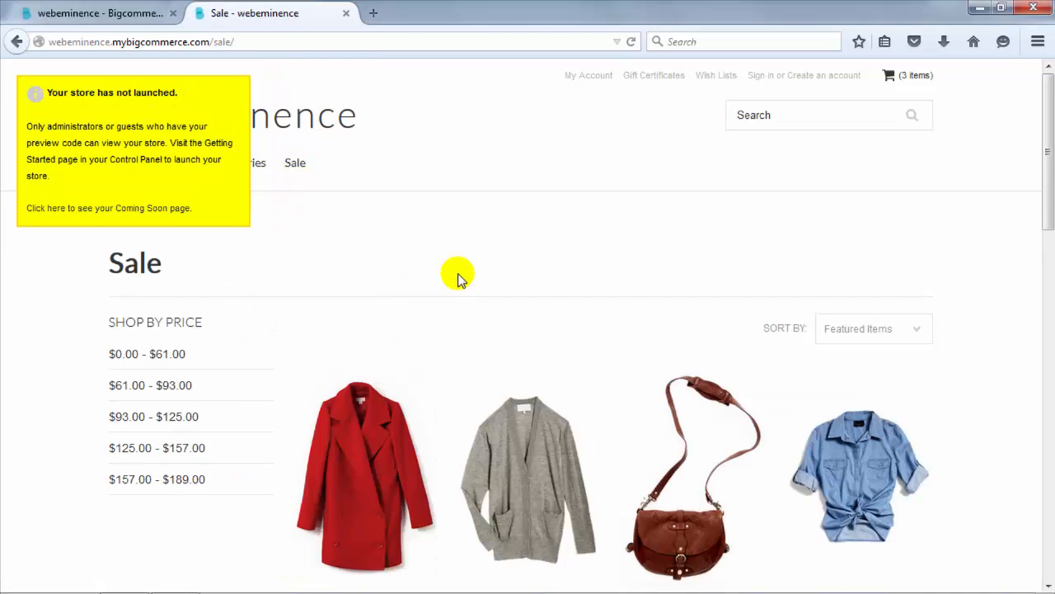
left_click_drag(1046, 141, 1023, 116)
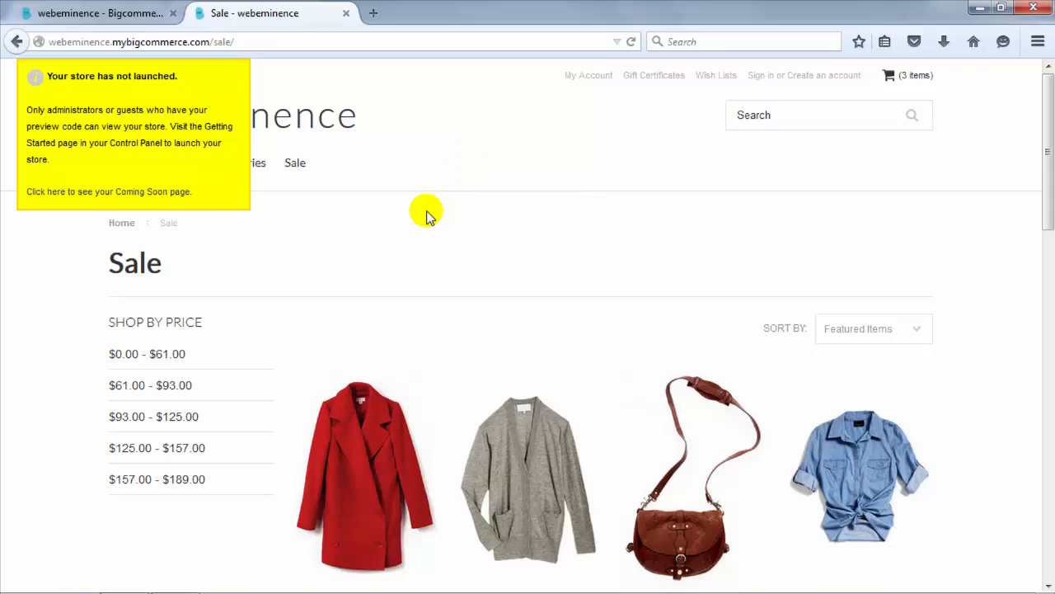
left_click_drag(217, 83, 563, 85)
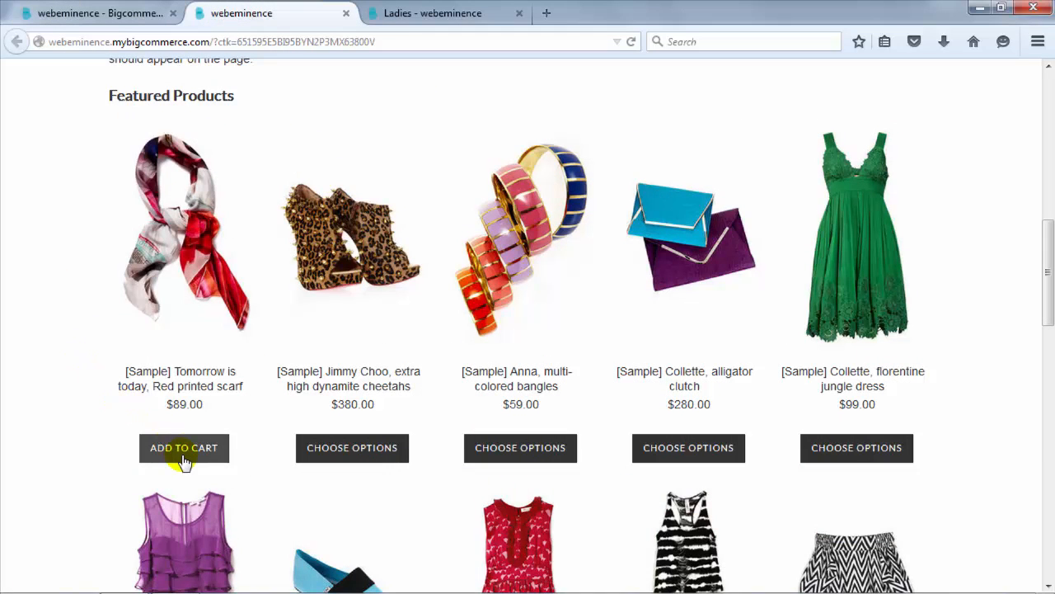
- Add the Red printed scarf to the cart and open the suggested Benjamin Button red petty coat
left_click(165, 456)
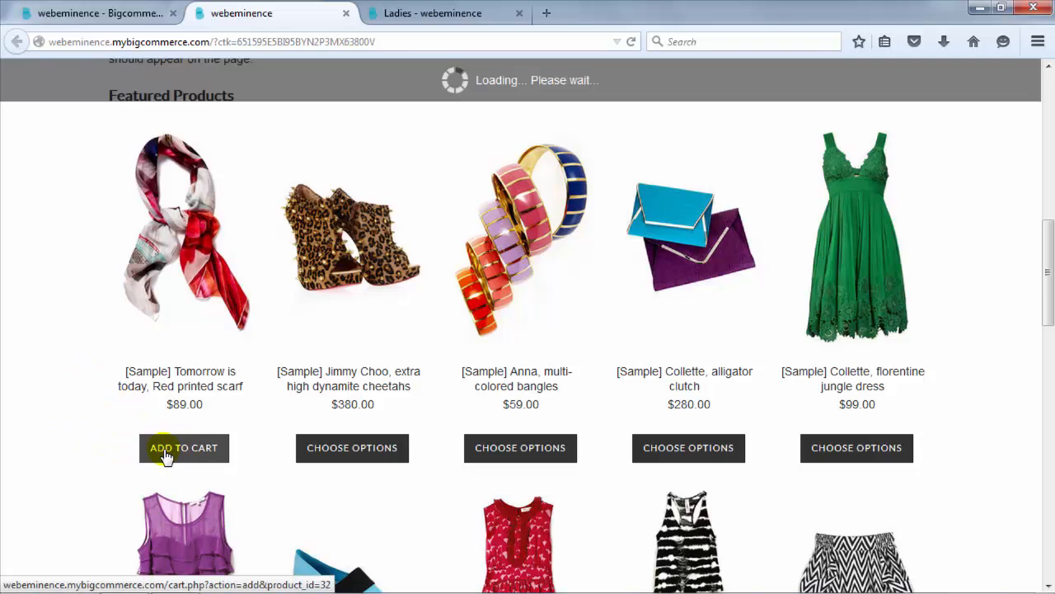
scroll(394, 386, "down", 5)
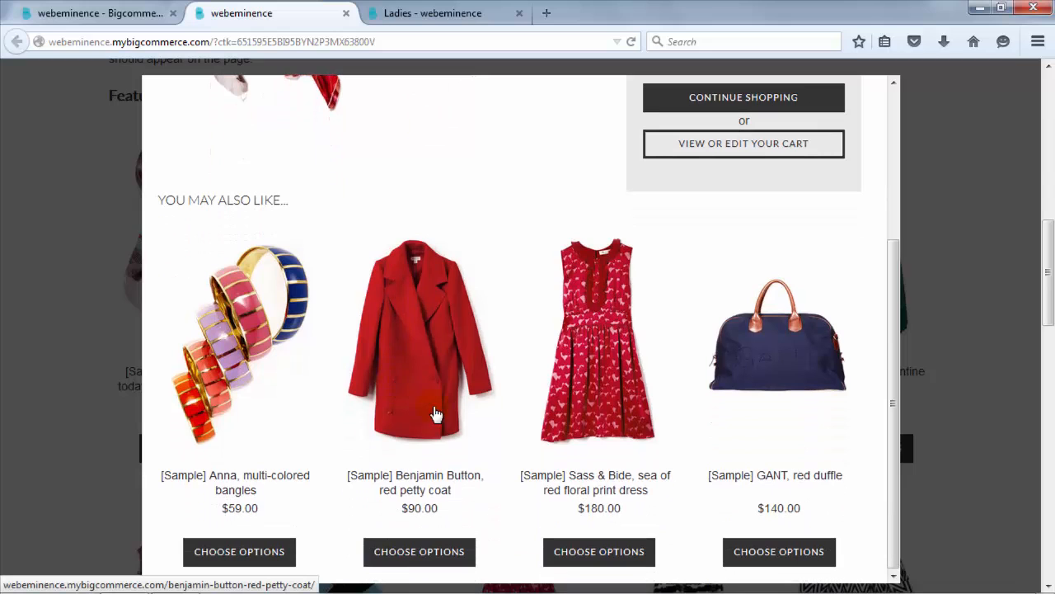
left_click(434, 547)
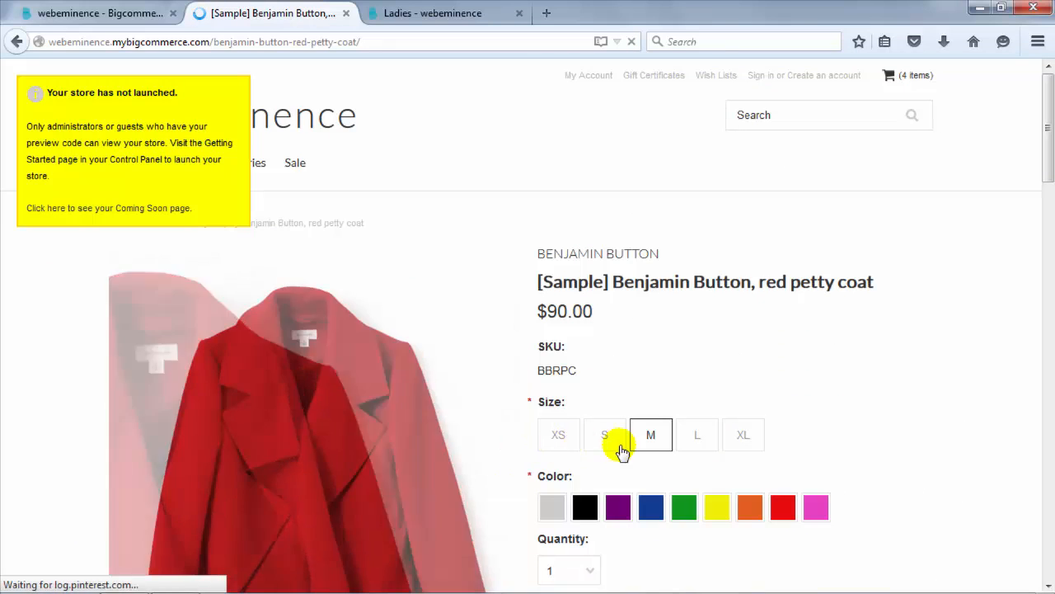
- Add the red petty coat in size S and purple to the cart and continue shopping
scroll(701, 439, "down", 5)
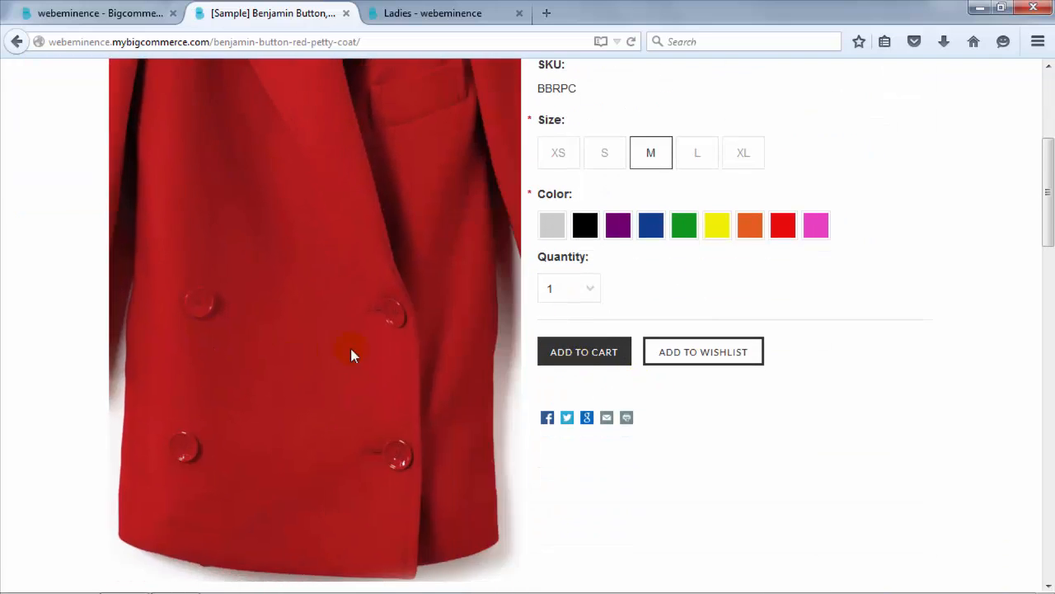
left_click(599, 157)
left_click(619, 230)
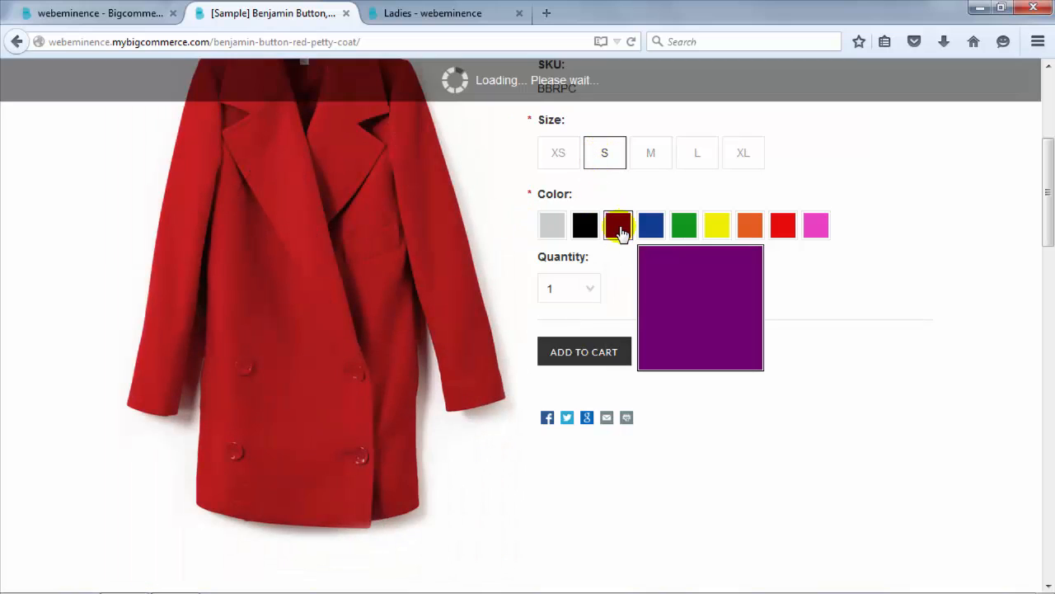
left_click(613, 357)
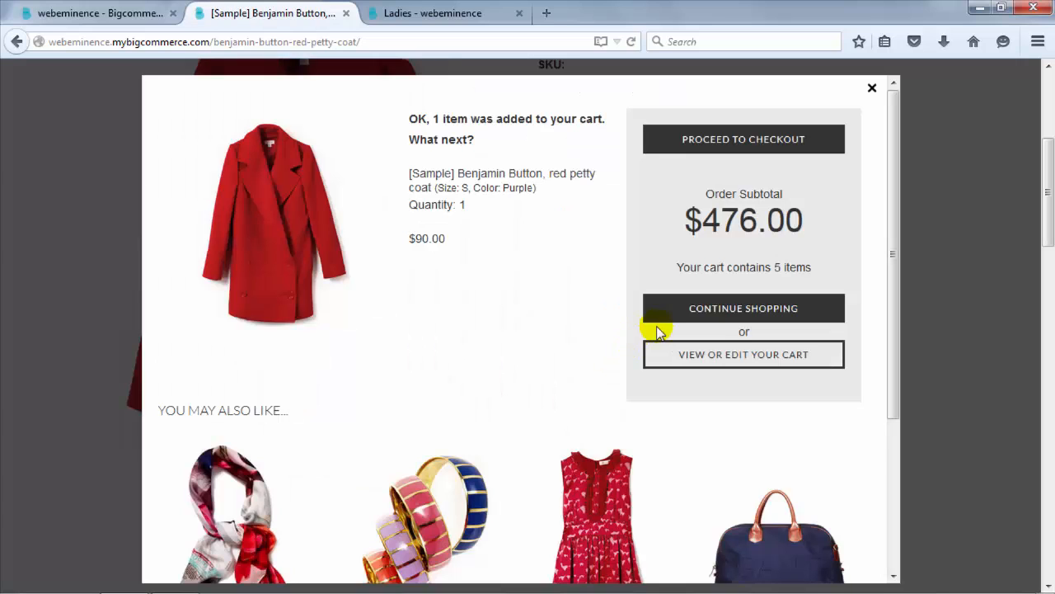
left_click(716, 312)
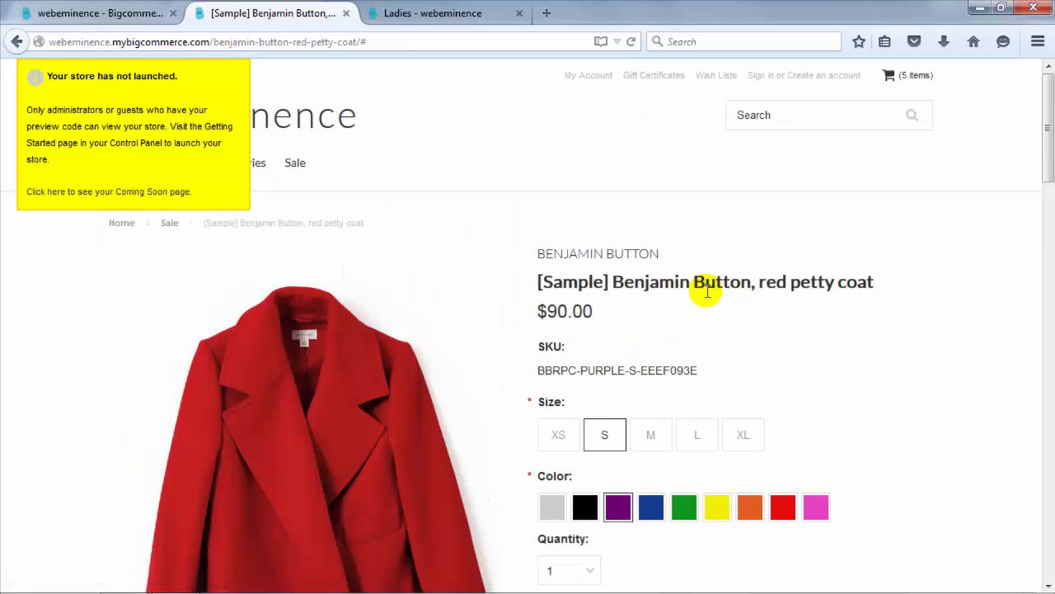
- View the gift certificate purchase form, the redemption instructions and the wish lists
left_click(658, 76)
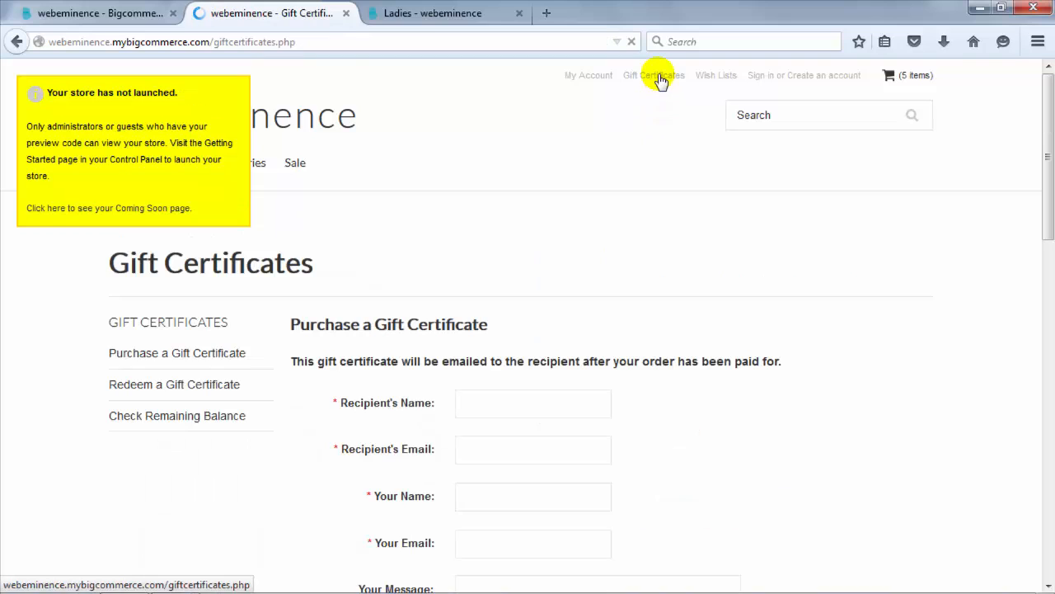
left_click(213, 385)
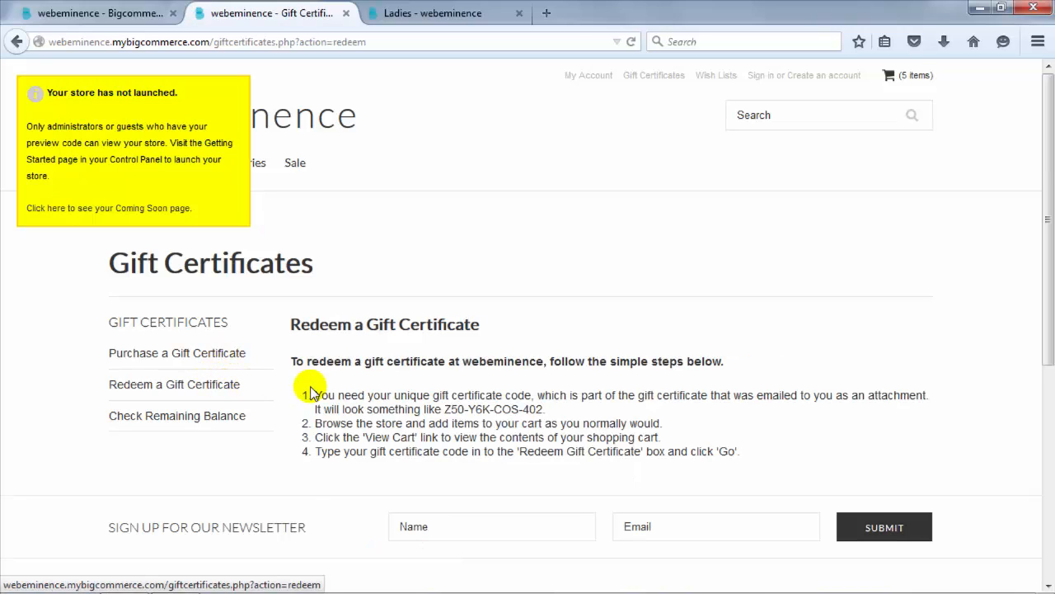
left_click(723, 78)
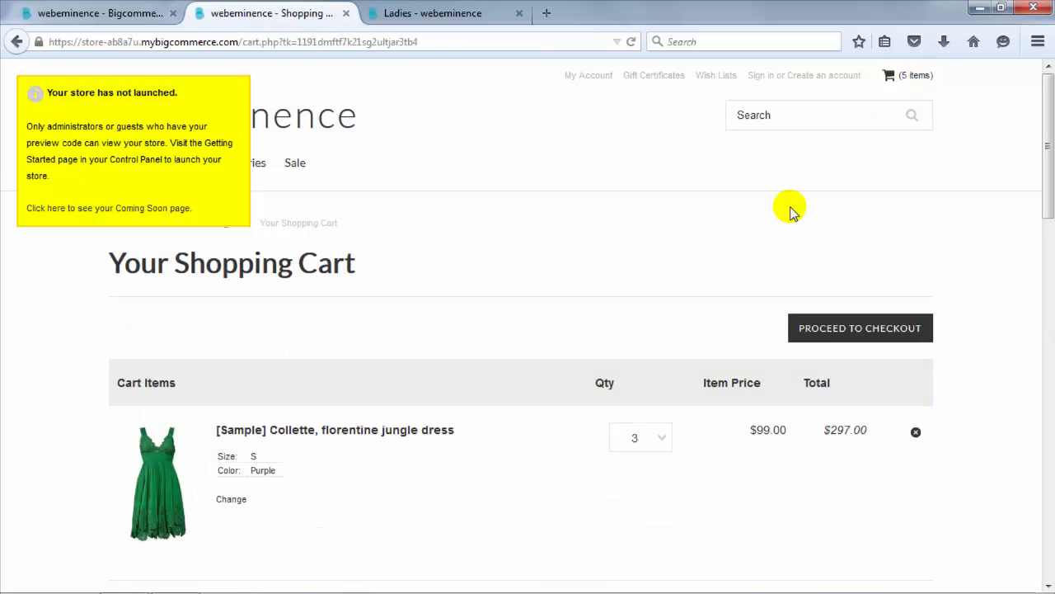
- Review the items and subtotal in the shopping cart and go on to the checkout's account details
scroll(782, 221, "down", 5)
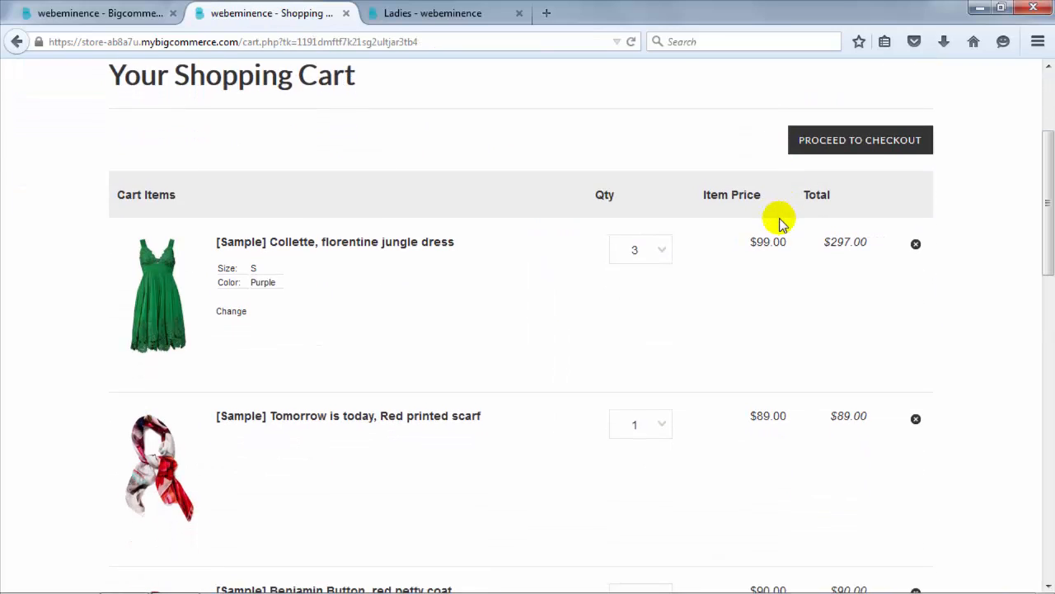
scroll(773, 225, "down", 2)
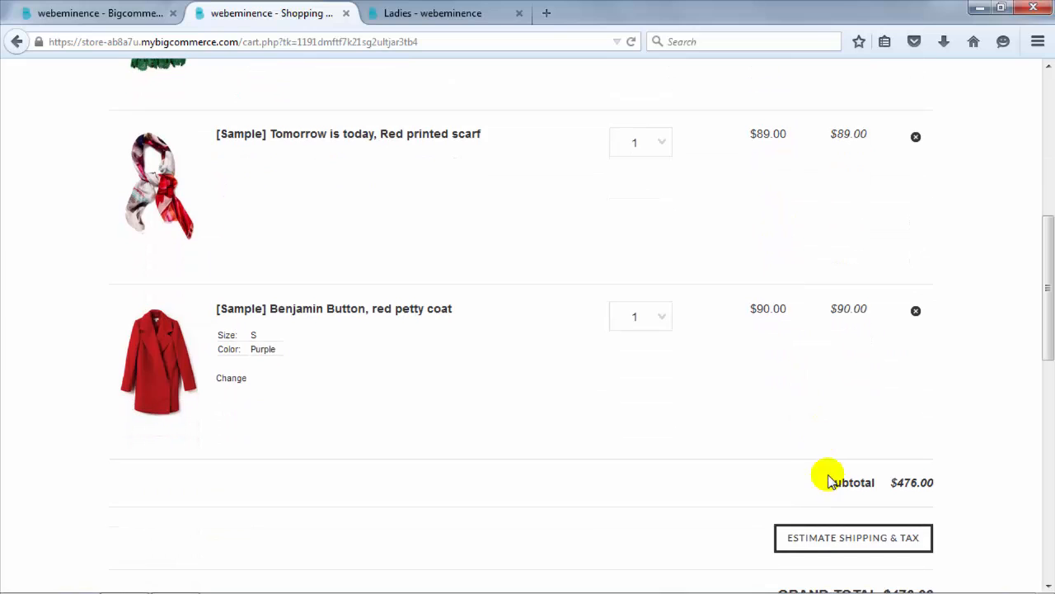
scroll(843, 540, "down", 4)
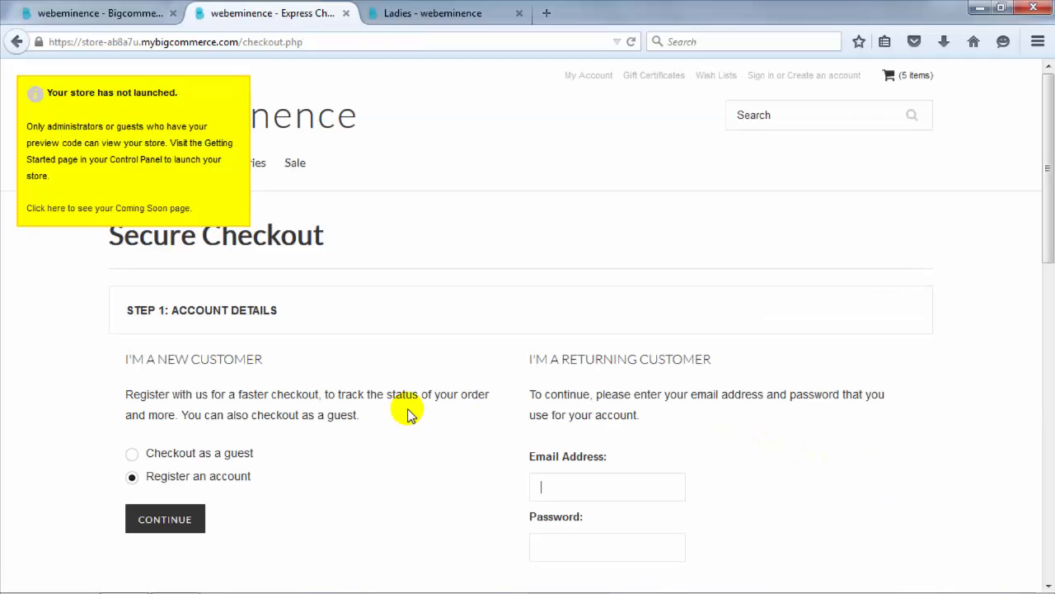
left_click(165, 519)
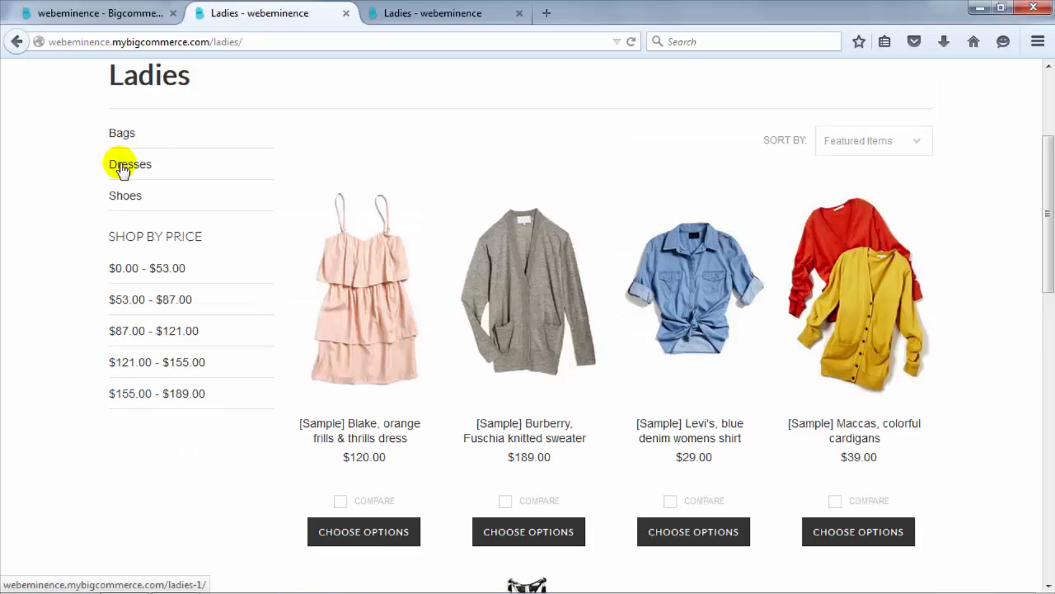
- Filter the Ladies category by $53.00 - $87.00 and $1,371.00 - $2,048.00, and view the Dresses subcategory
left_click(157, 303)
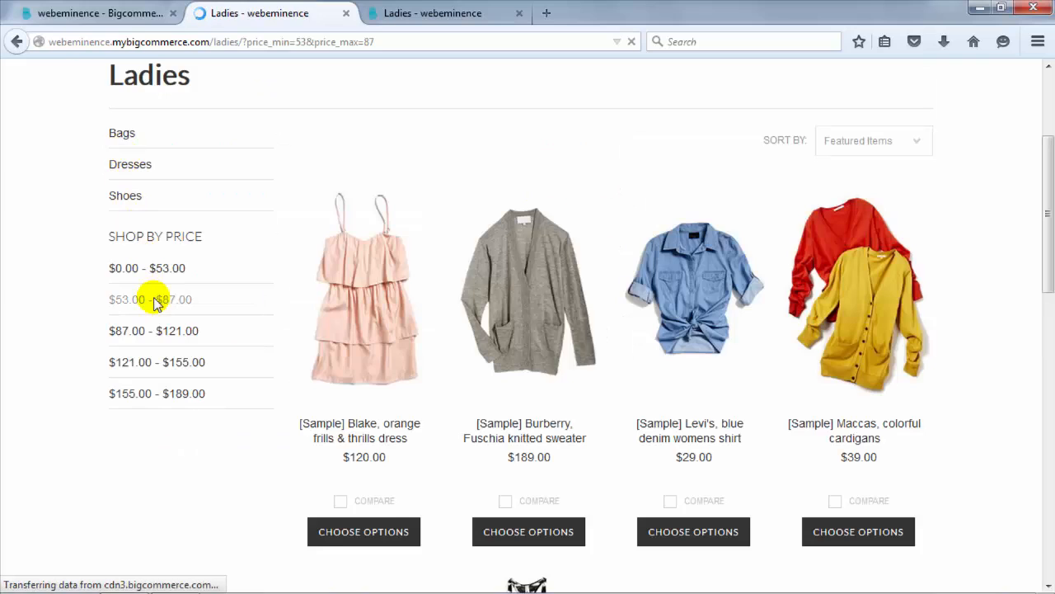
scroll(152, 303, "down", 3)
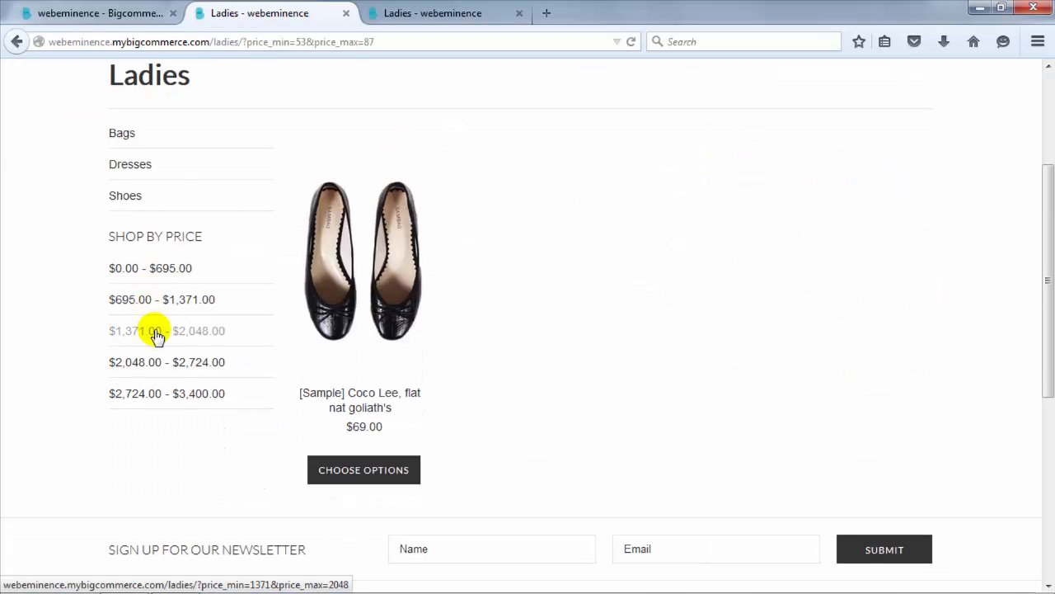
left_click(157, 334)
scroll(157, 336, "down", 3)
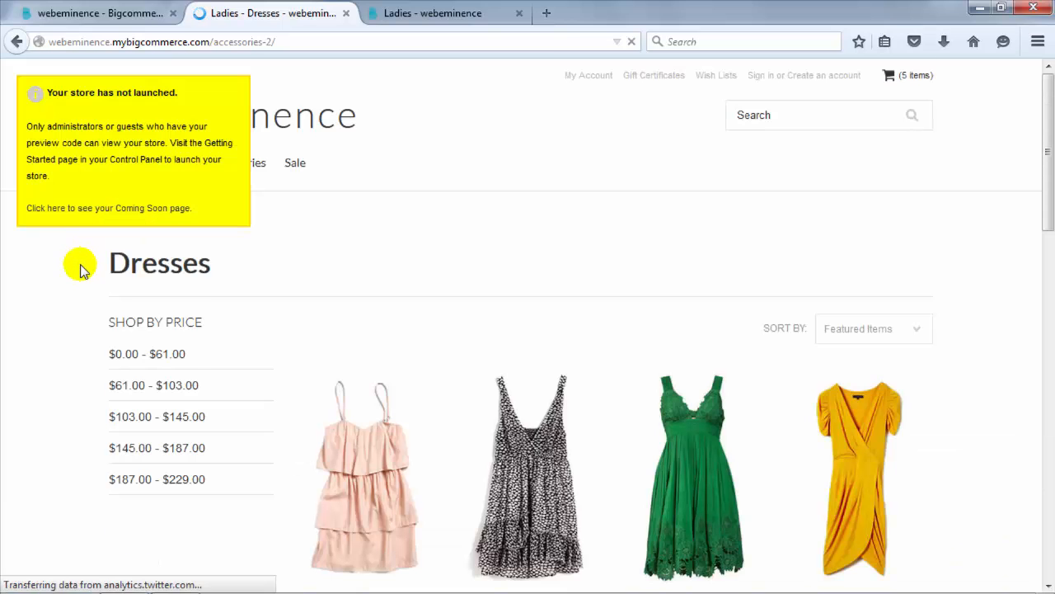
scroll(77, 268, "down", 4)
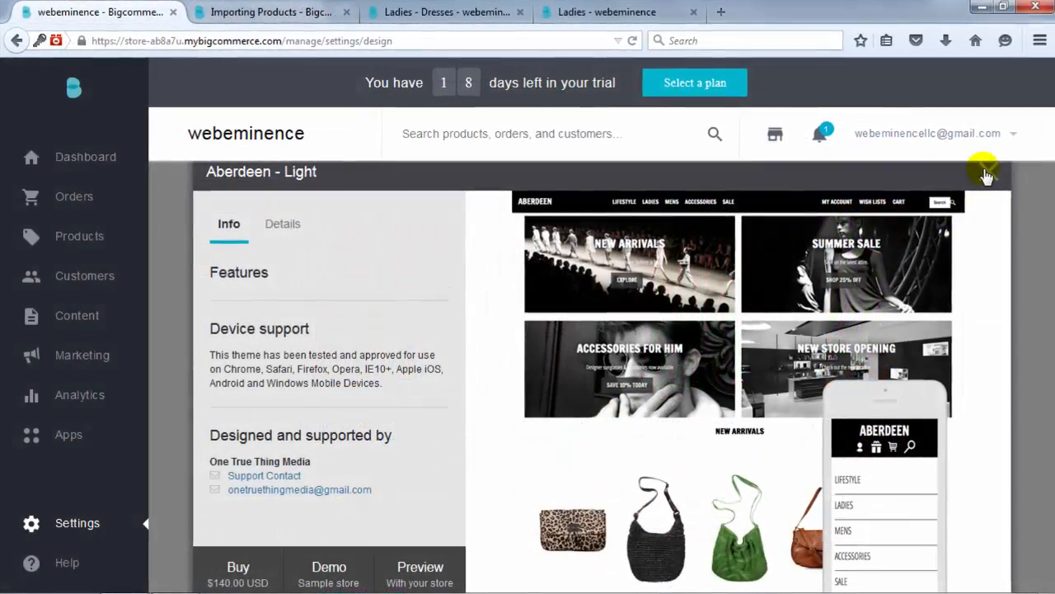
- Close the Aberdeen theme details in the control panel's design settings, and view and close the Ascend theme's details
left_click(987, 176)
scroll(726, 348, "down", 3)
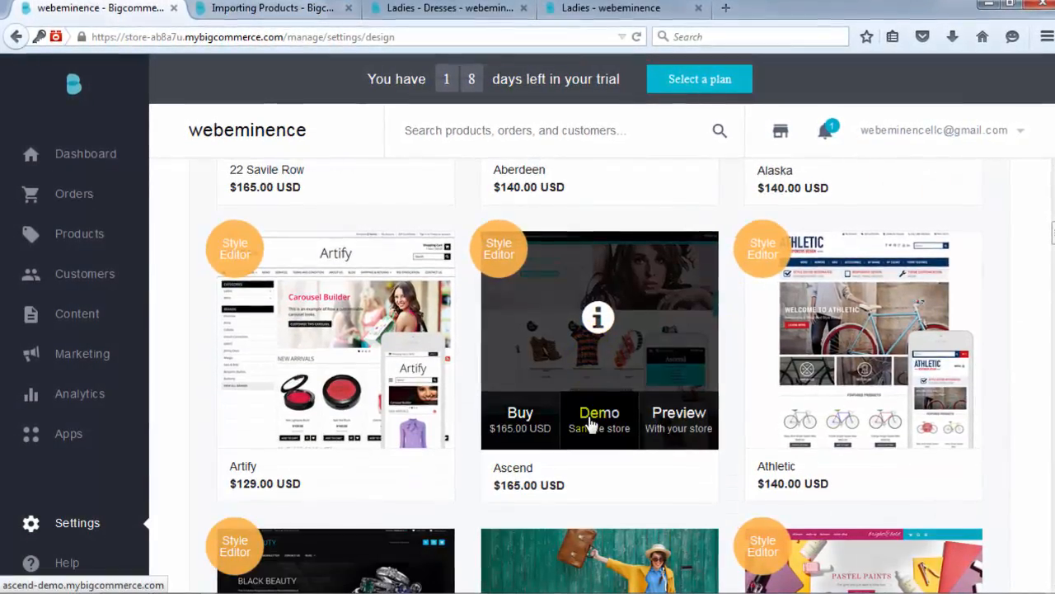
left_click(591, 422)
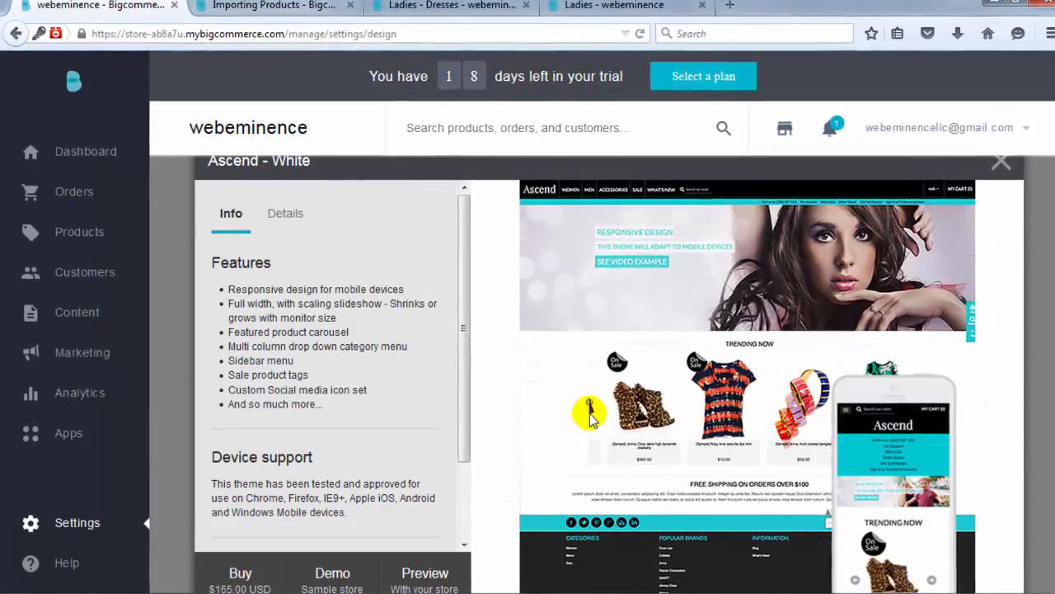
left_click(1010, 166)
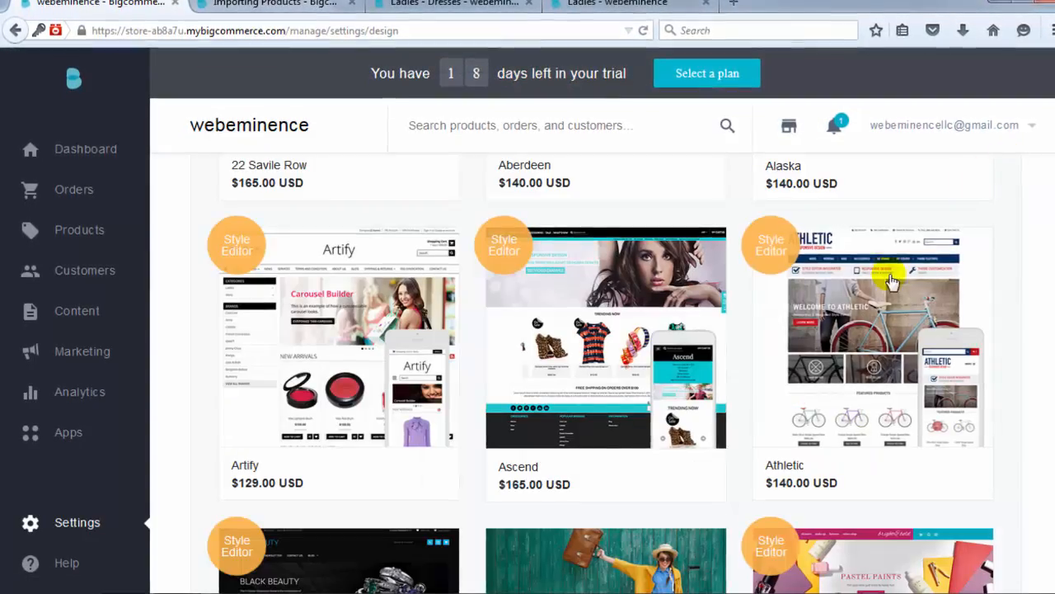
- Preview the Athletic theme with the store and look through its banner and featured products
mouse_move(886, 396)
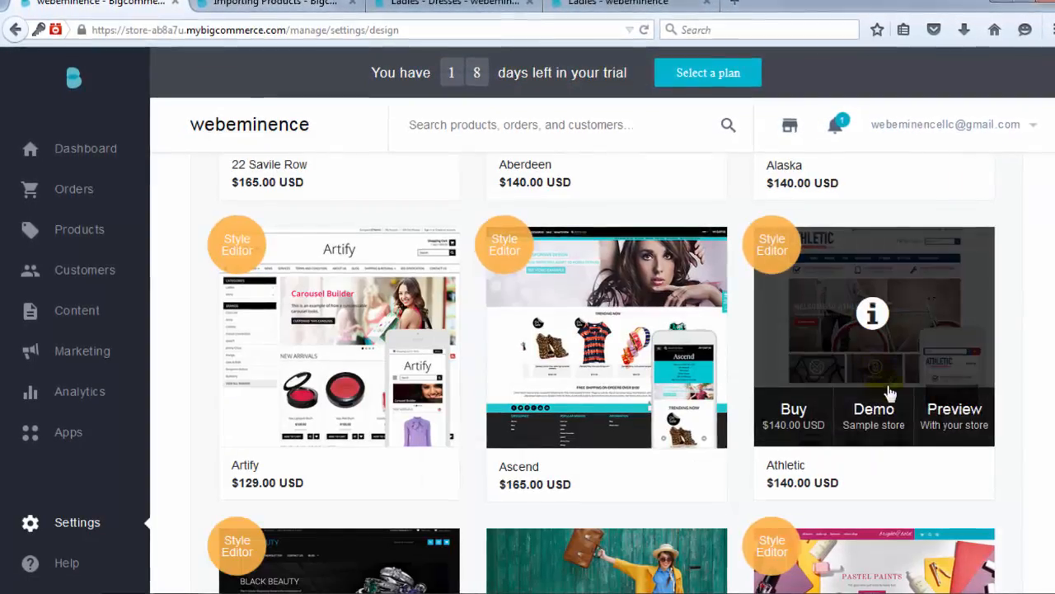
left_click(948, 418)
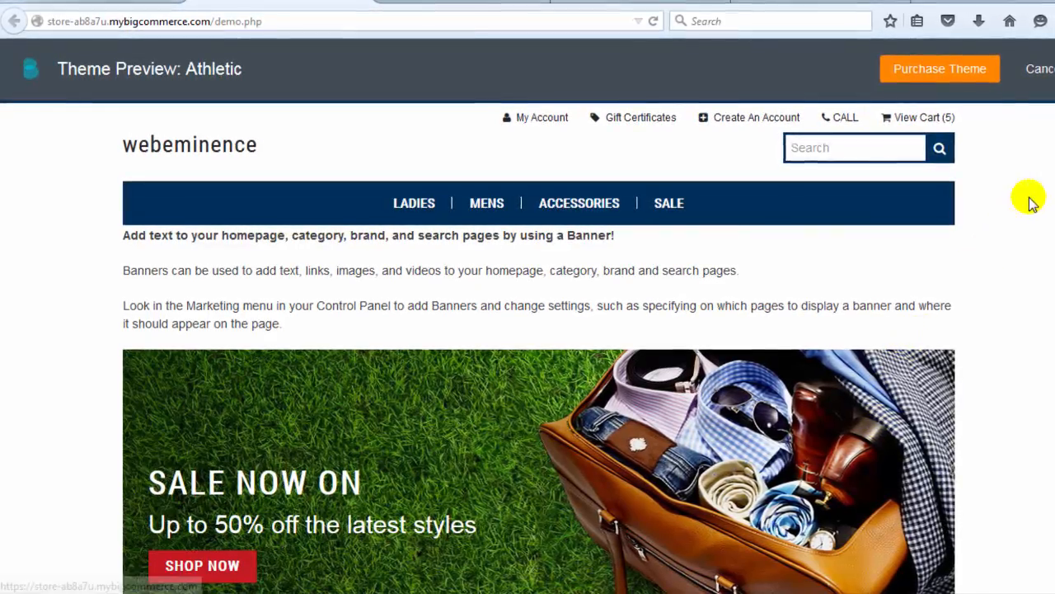
scroll(528, 346, "down", 5)
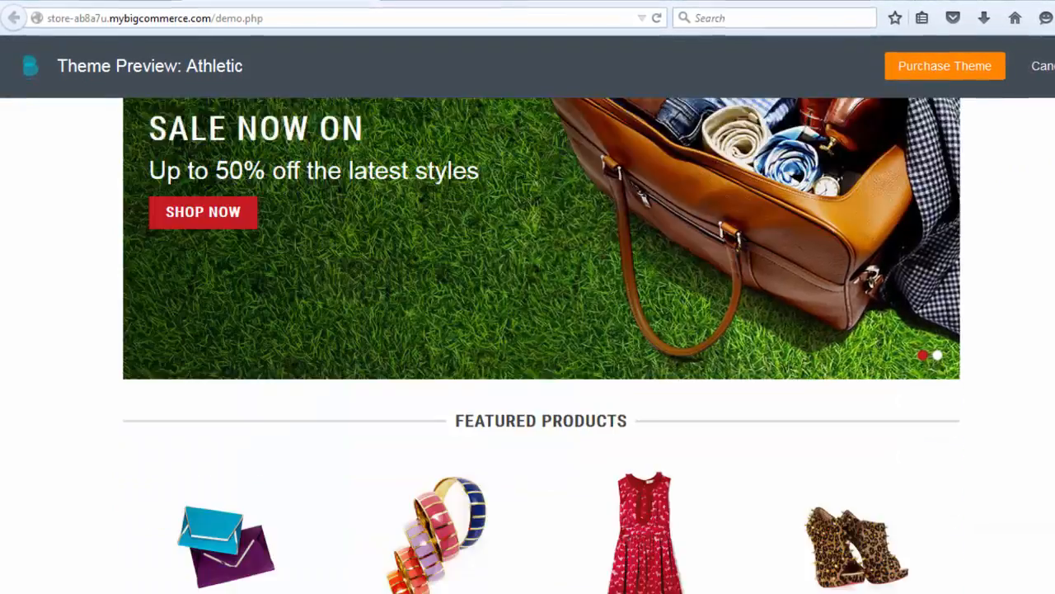
scroll(528, 346, "down", 6)
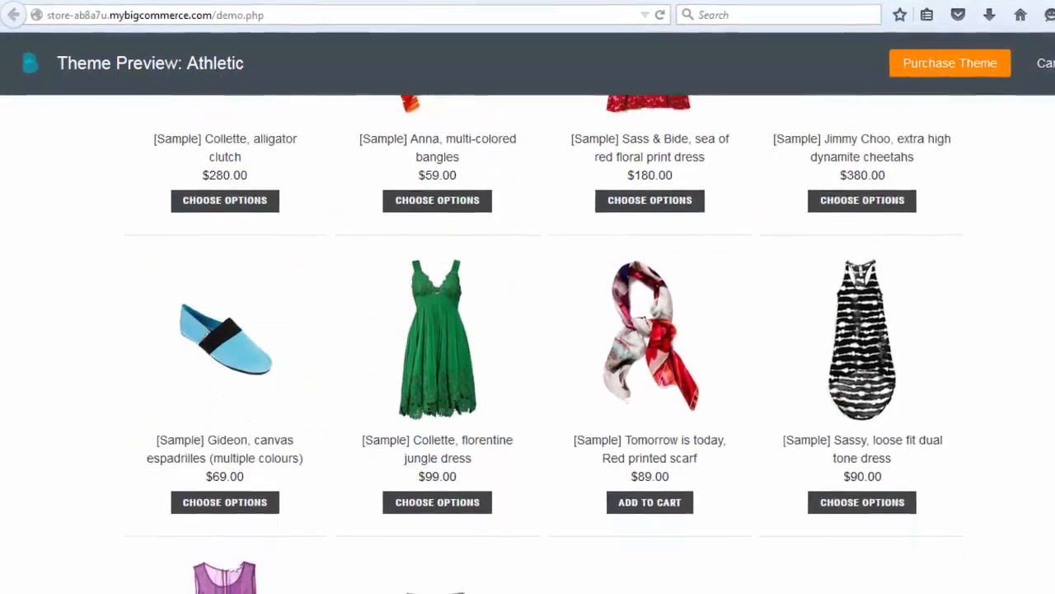
scroll(528, 346, "down", 1)
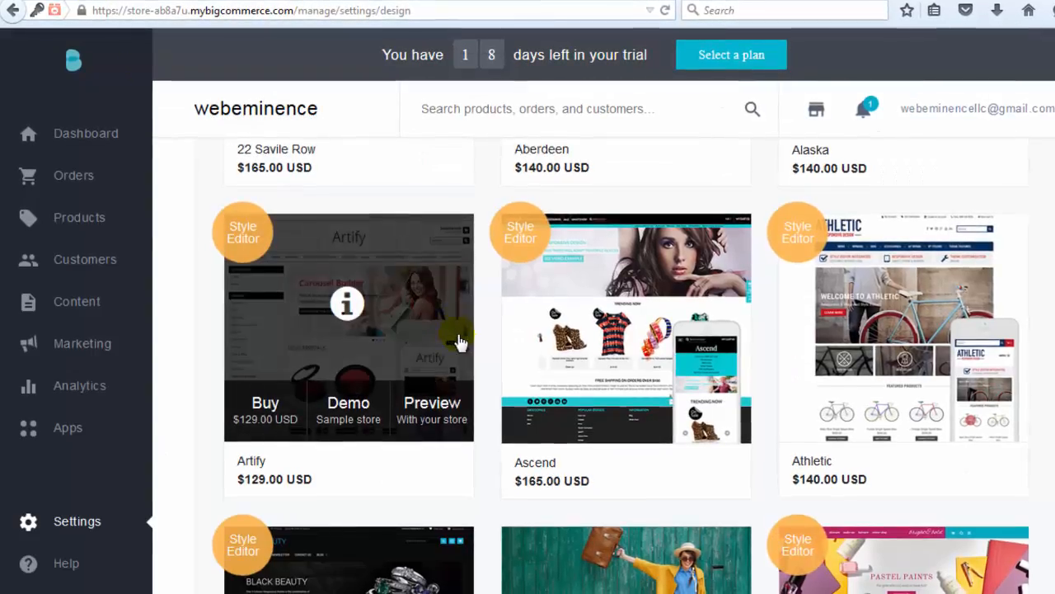
- Find the Boutique theme among the available designs and preview it with the store
scroll(474, 338, "down", 4)
mouse_move(594, 339)
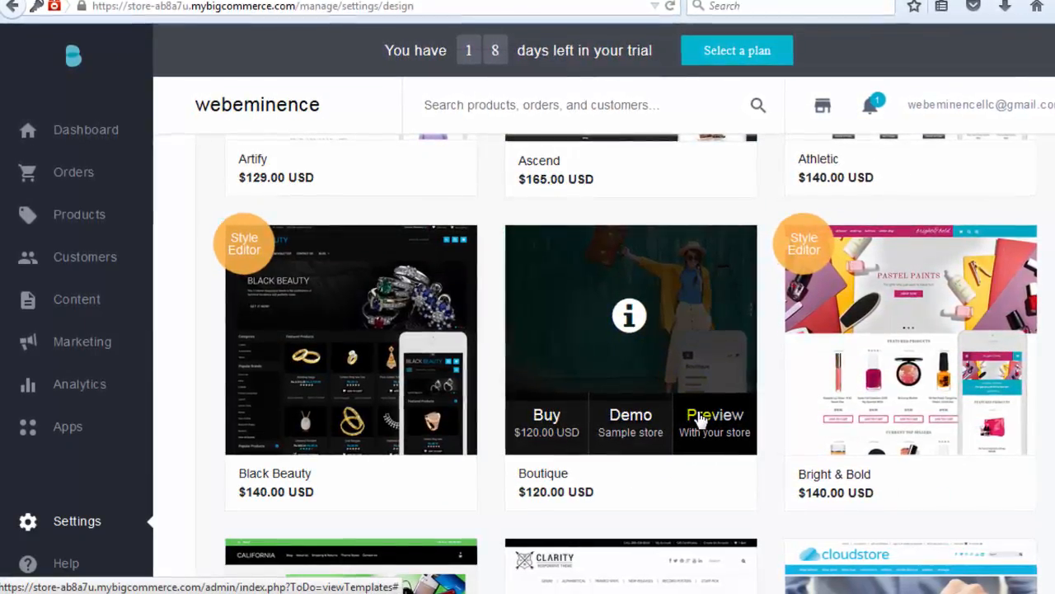
left_click(699, 418)
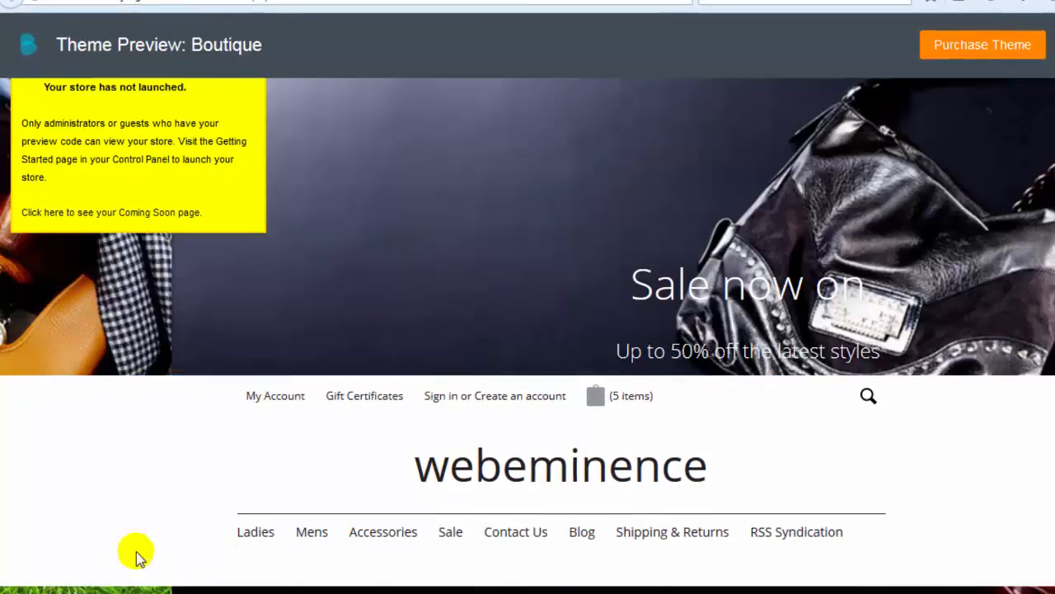
- View the Bags subcategory under Mens in the Boutique theme preview and look through its products
mouse_move(307, 534)
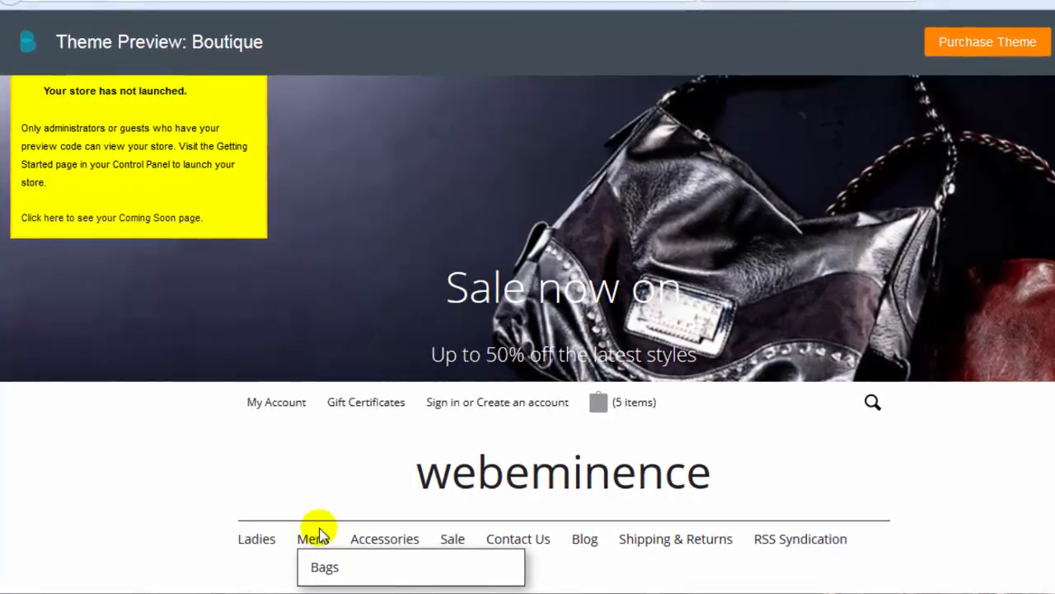
left_click(326, 566)
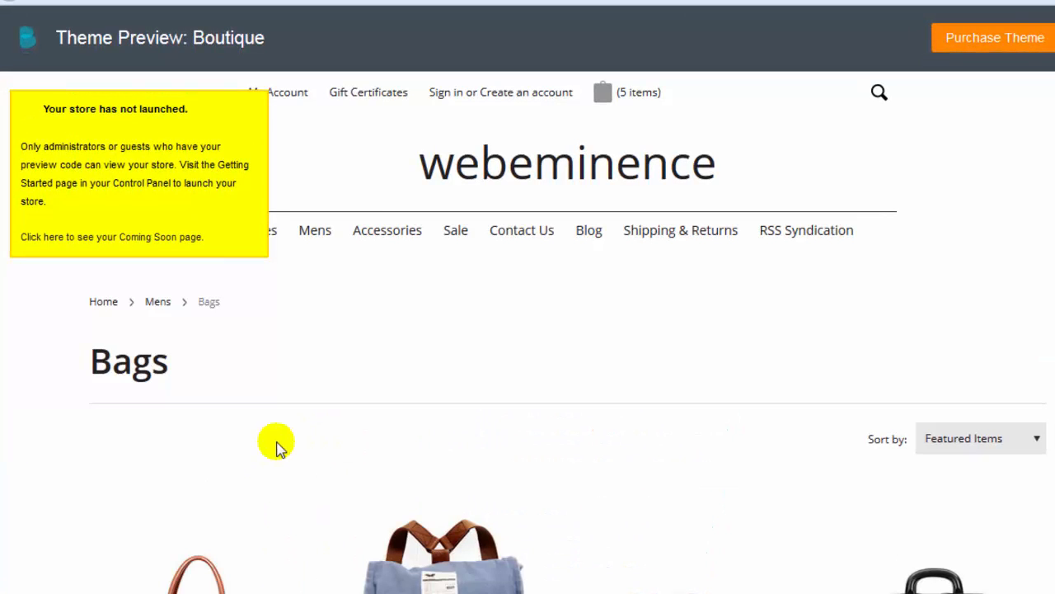
scroll(528, 330, "down", 4)
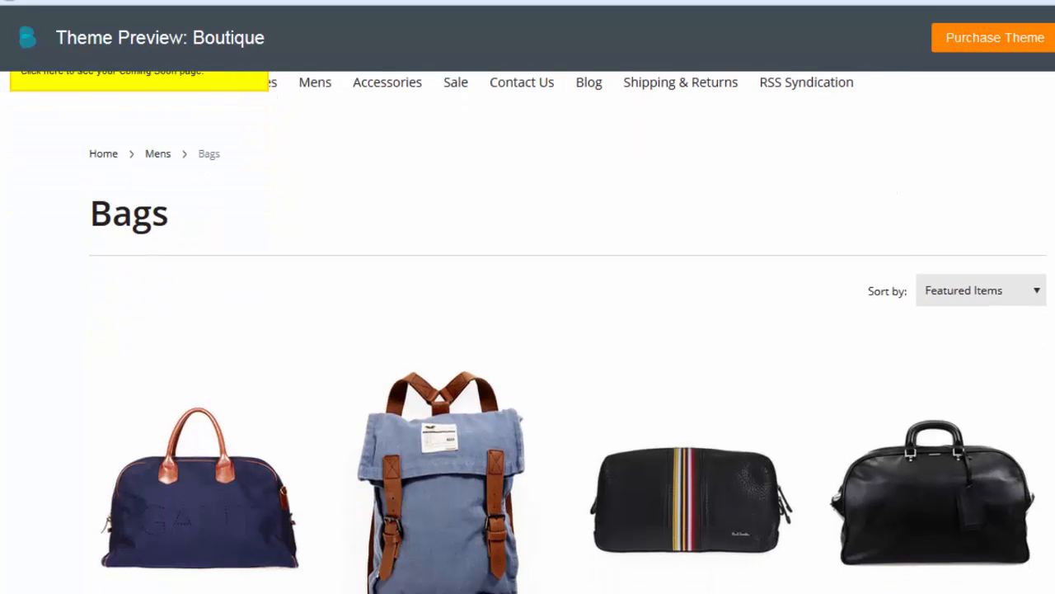
scroll(528, 330, "down", 1)
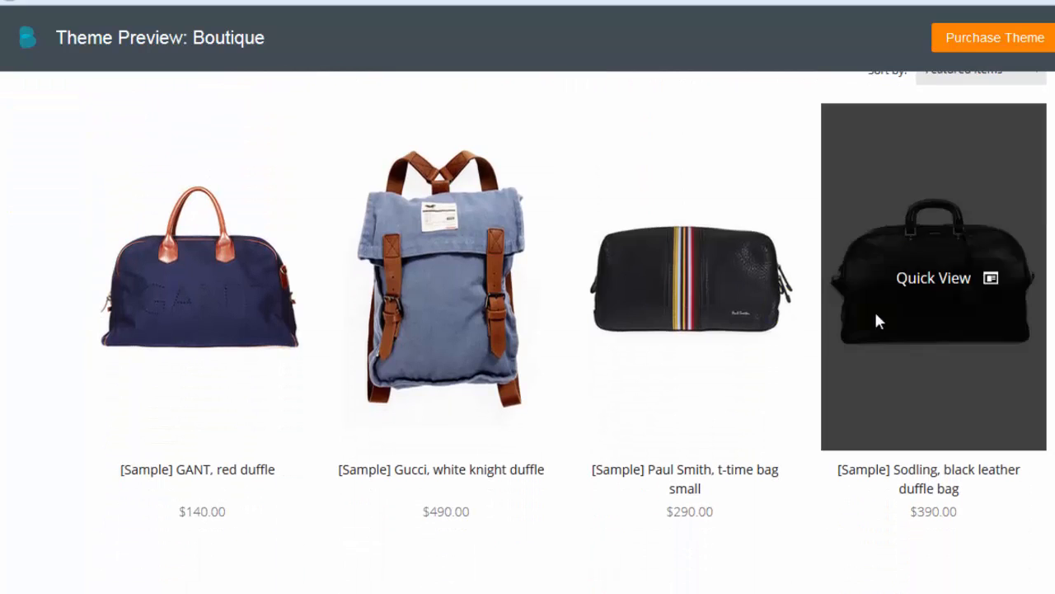
- Open the quick view of the Gucci white knight duffle and add one to the shopping bag
left_click(456, 284)
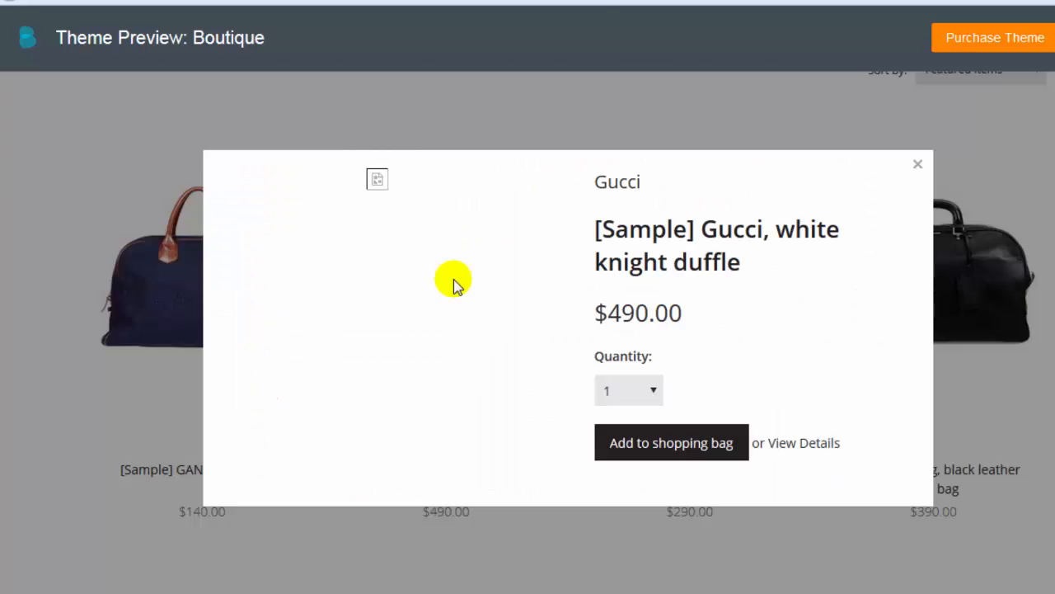
left_click(683, 458)
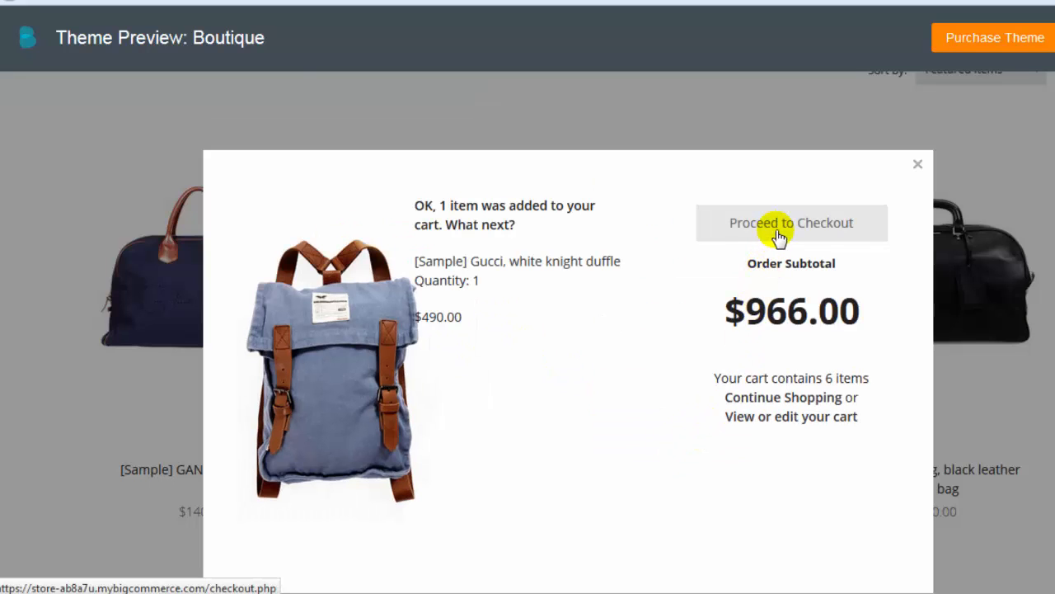
scroll(773, 249, "down", 3)
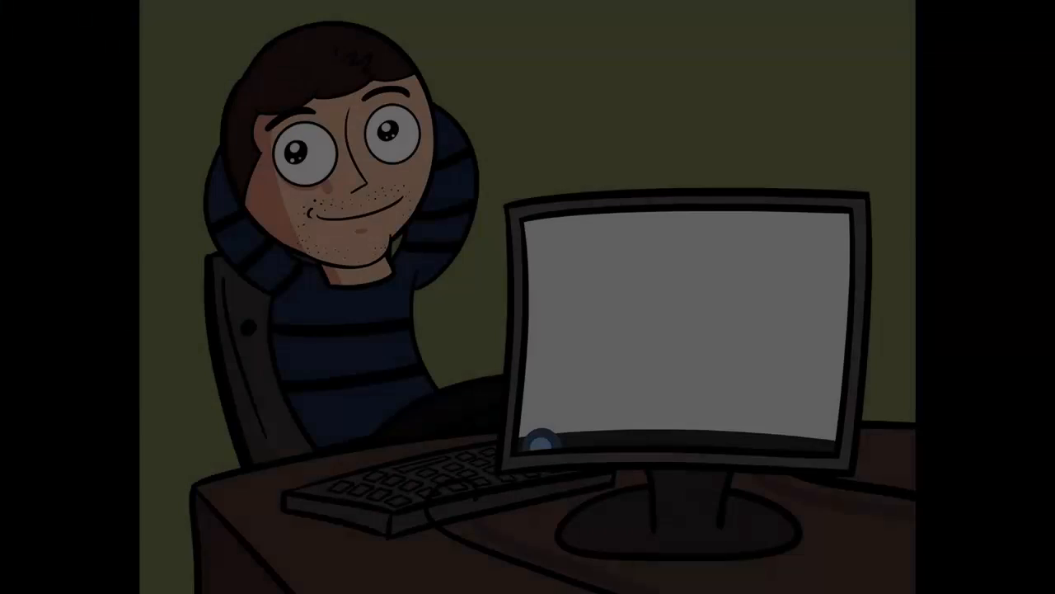